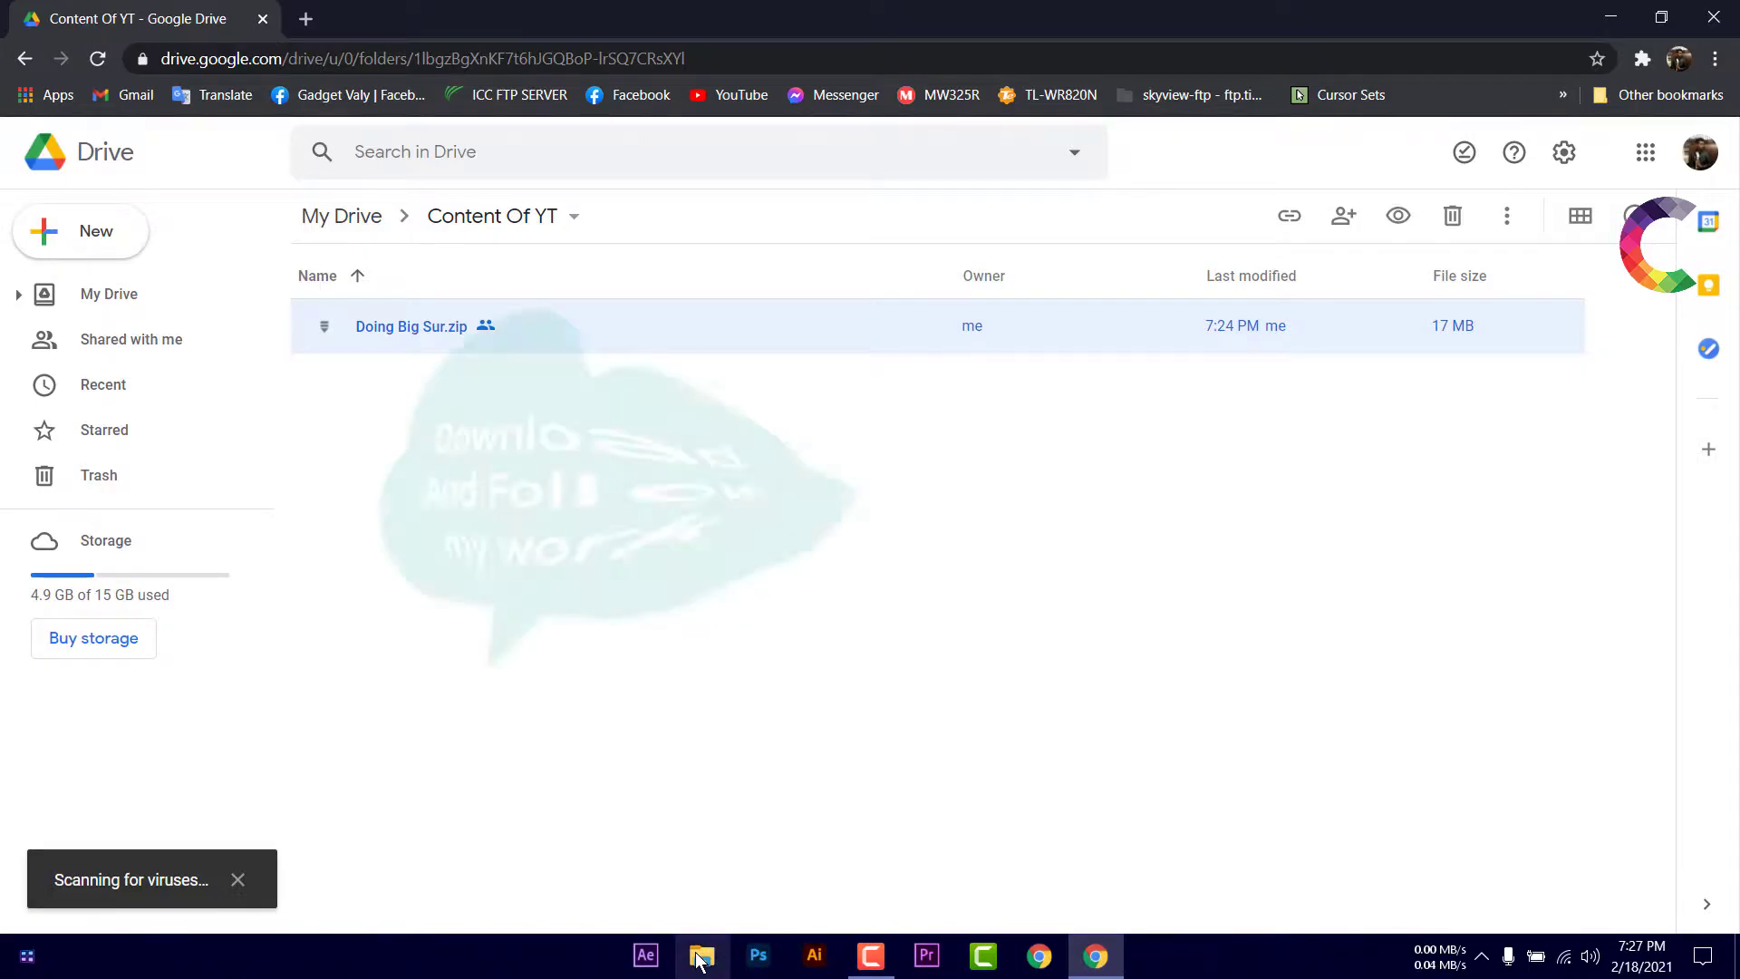
Close the browser and open the Compressed folder inside Downloads
left_click(1735, 9)
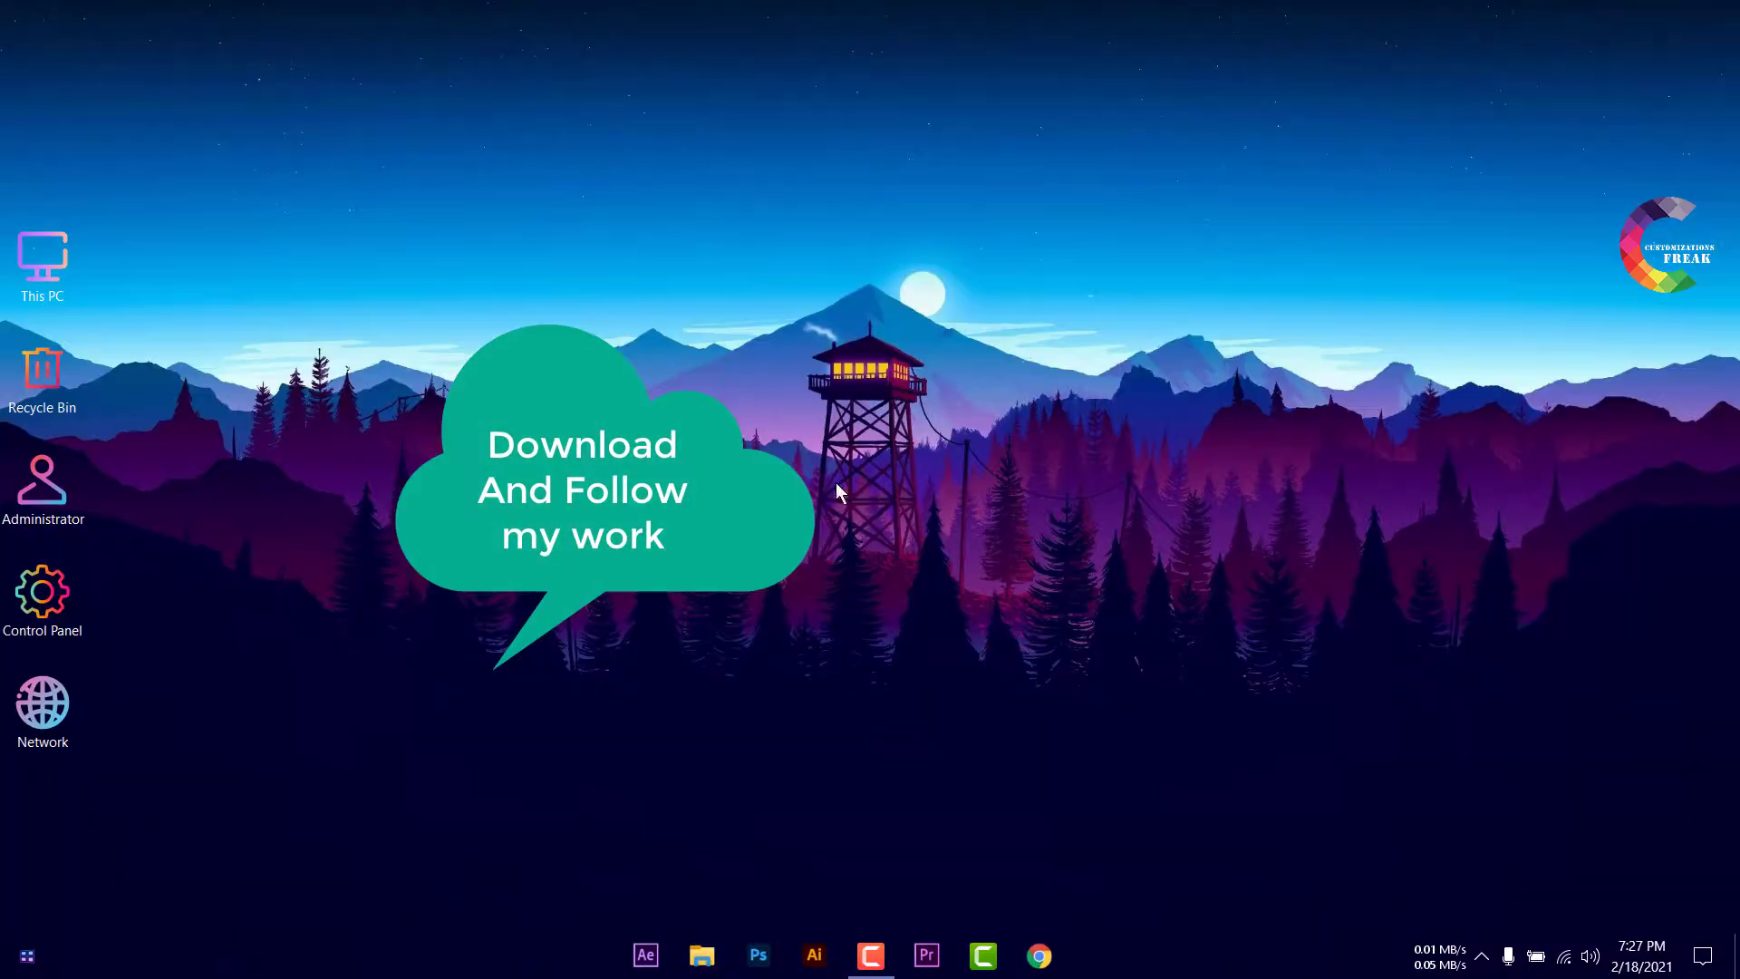
left_click(729, 956)
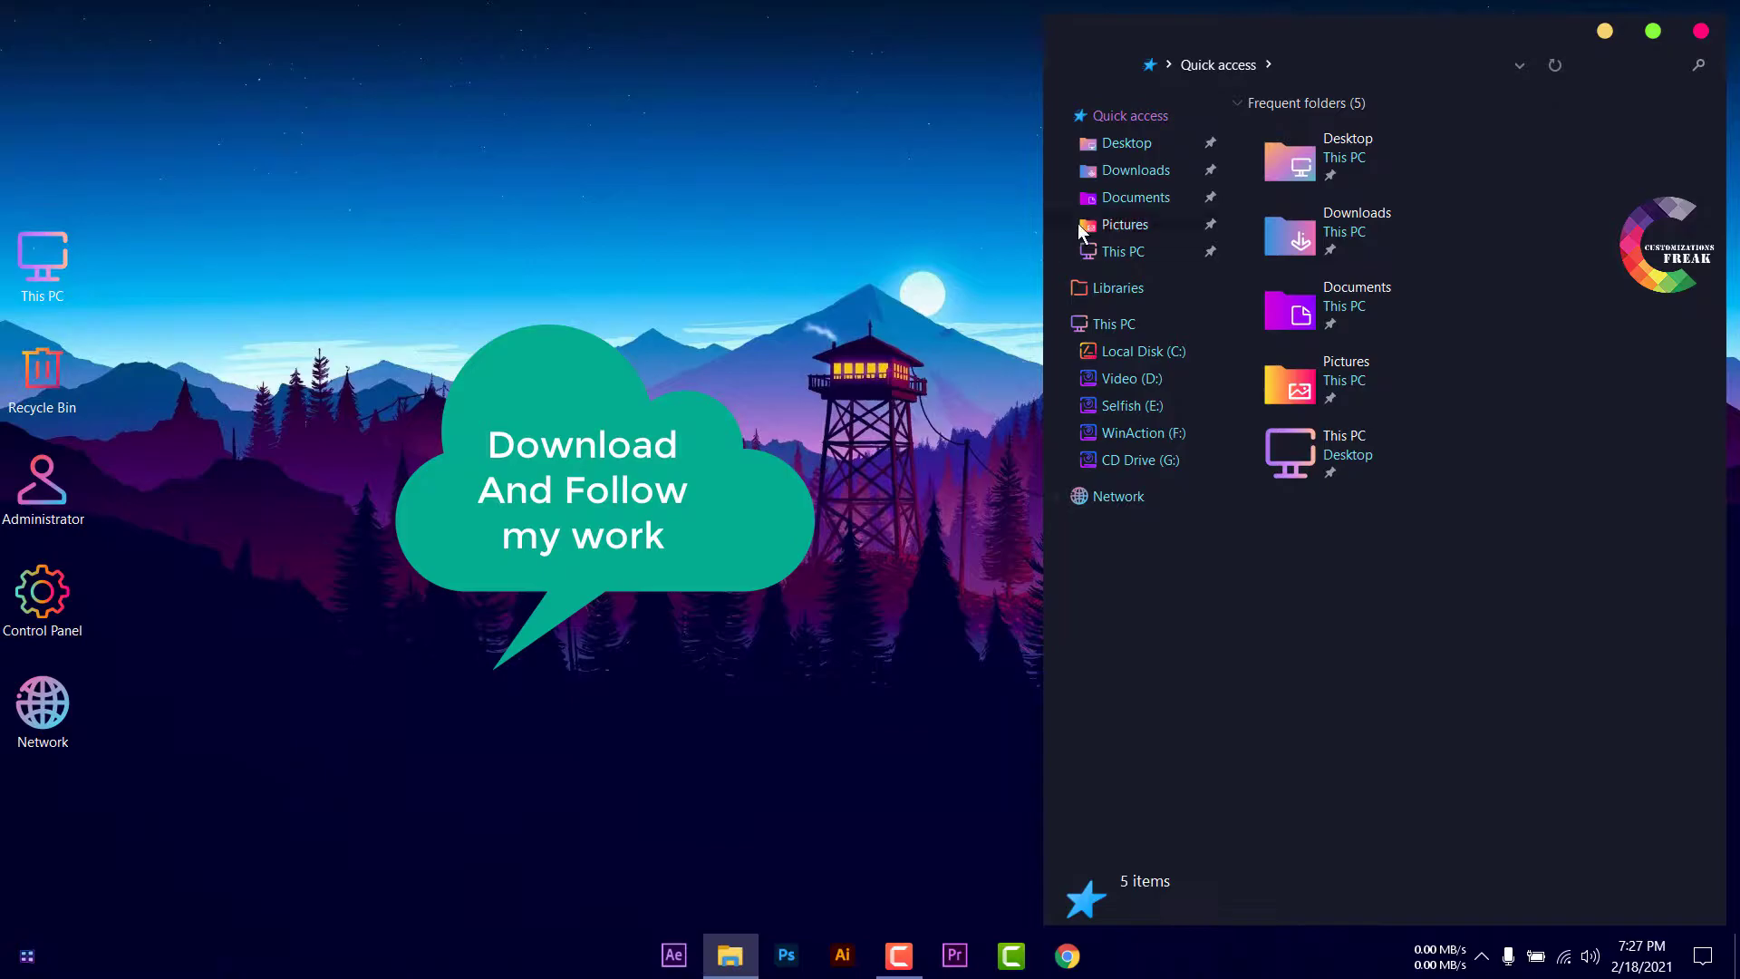
left_click(1143, 171)
double_click(1320, 212)
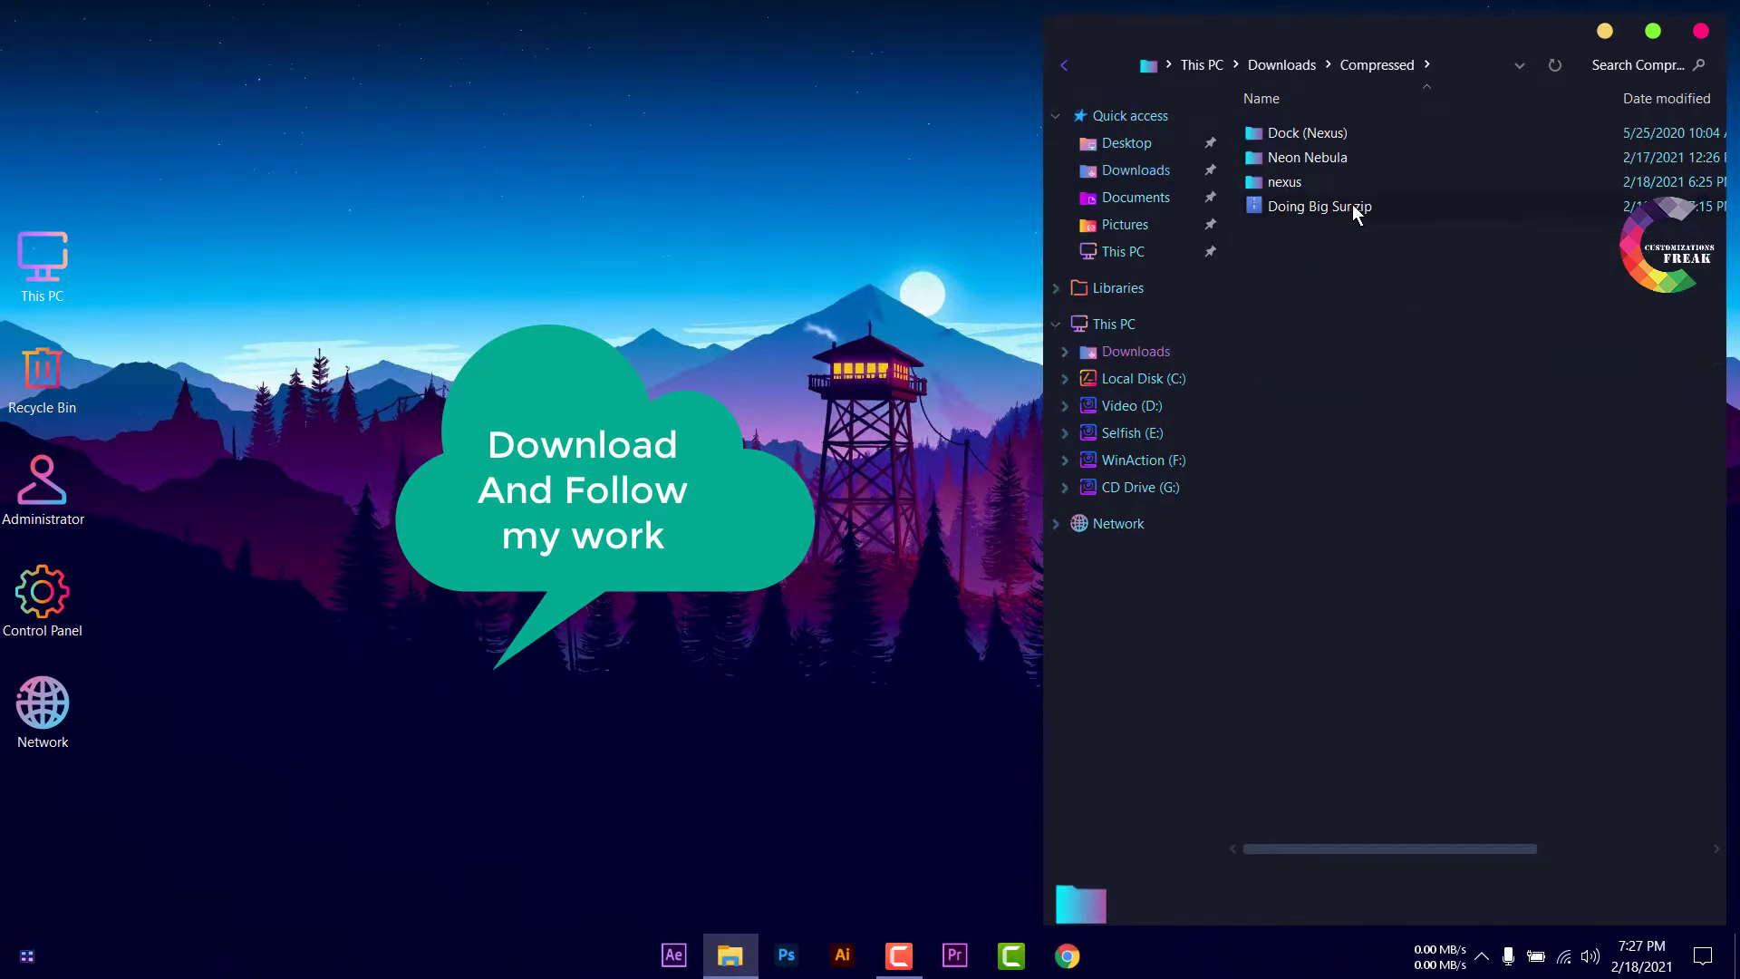
Extract Doing Big Sur.zip into its own Doing Big Sur folder
left_click(1320, 206)
right_click(1318, 207)
mouse_move(1342, 245)
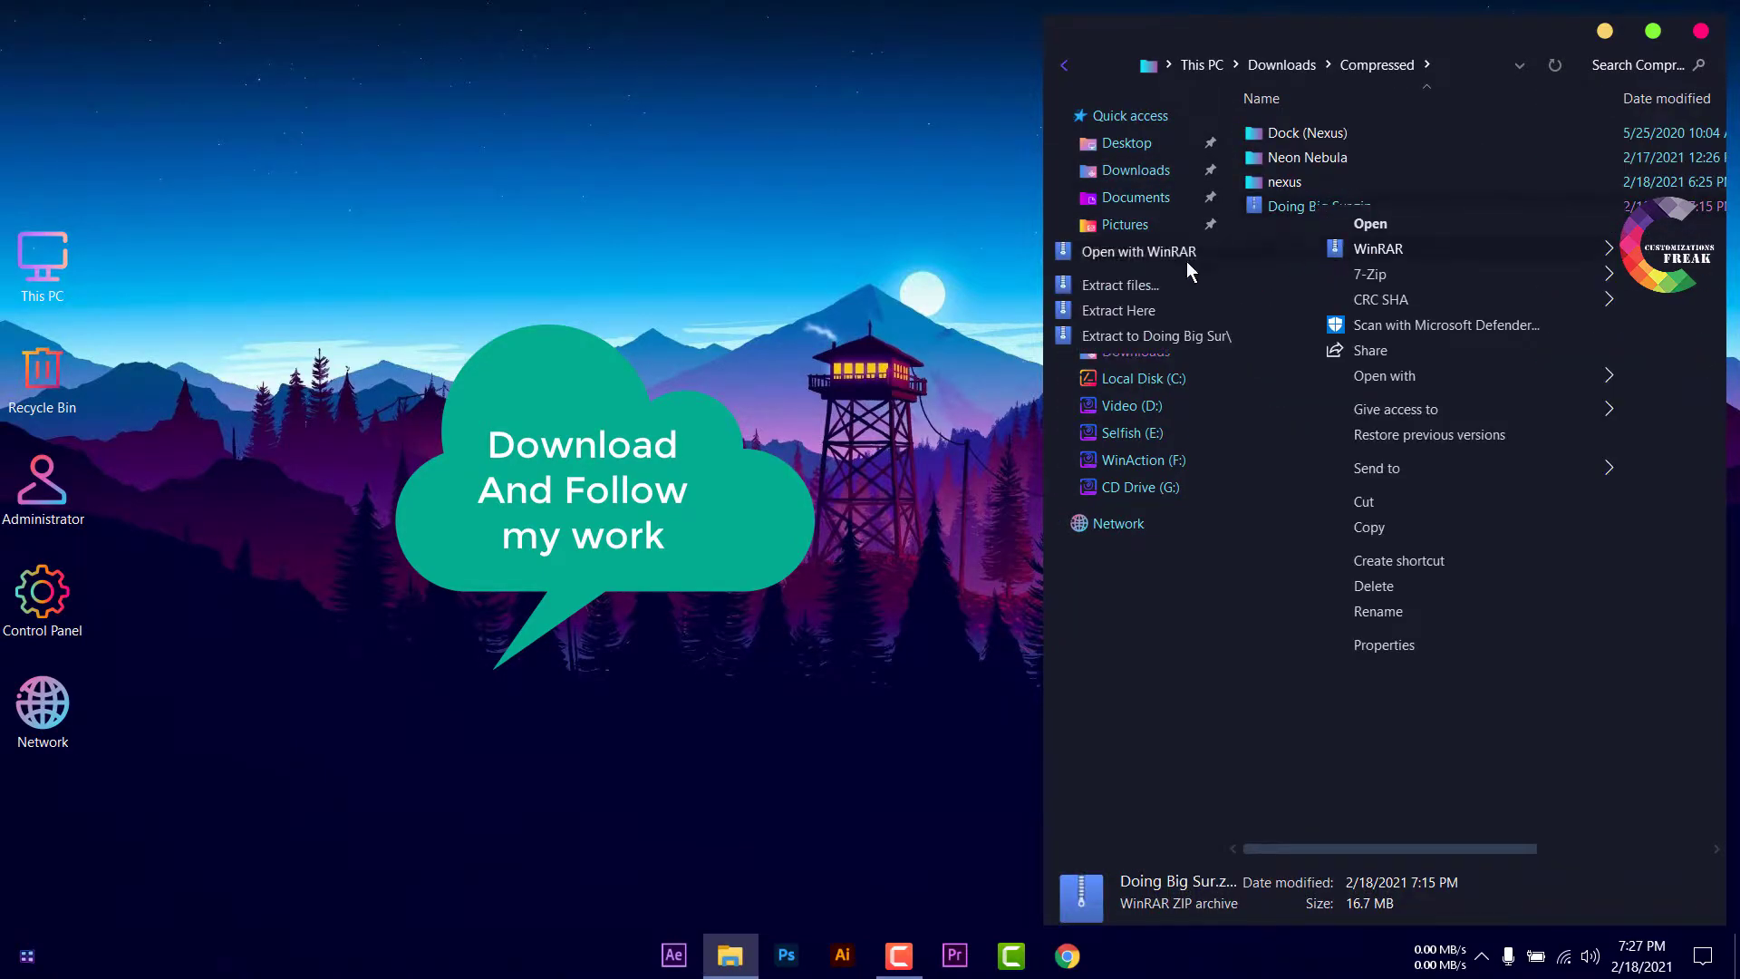
left_click(1167, 334)
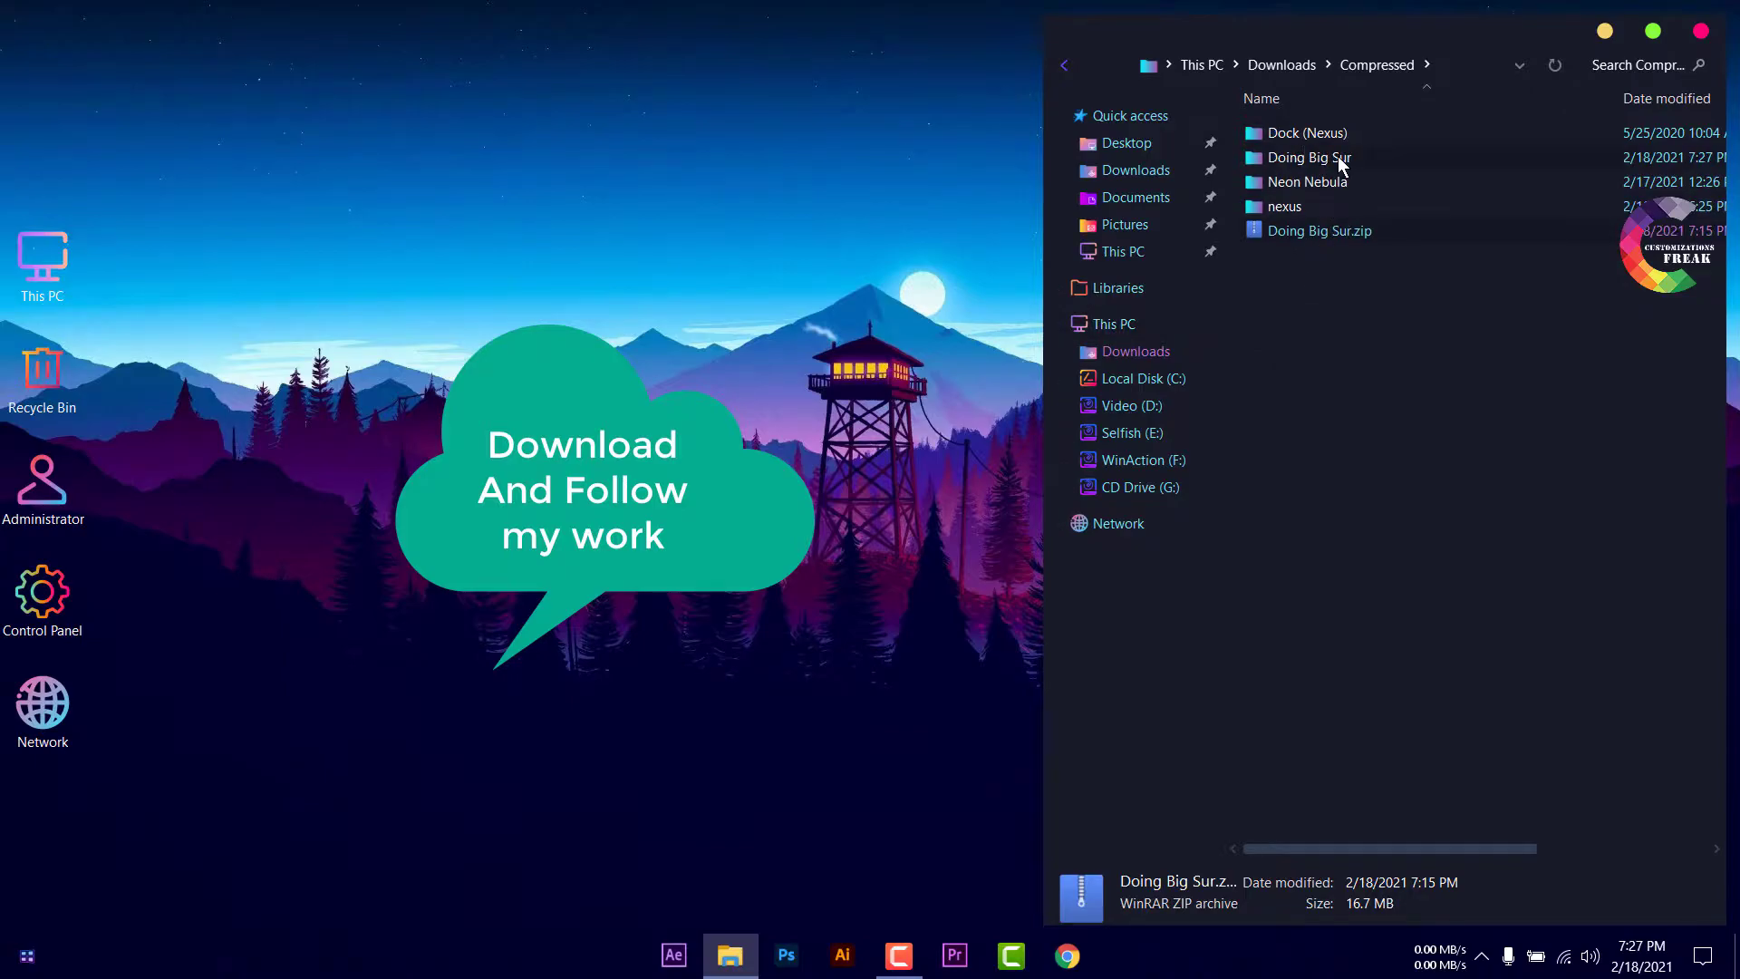
Install Rainmeter from Rainmeter-4.3.1.exe in the Doing Big Sur folder, running it as administrator with the standard installation
double_click(1339, 159)
left_click(1340, 181)
right_click(1340, 181)
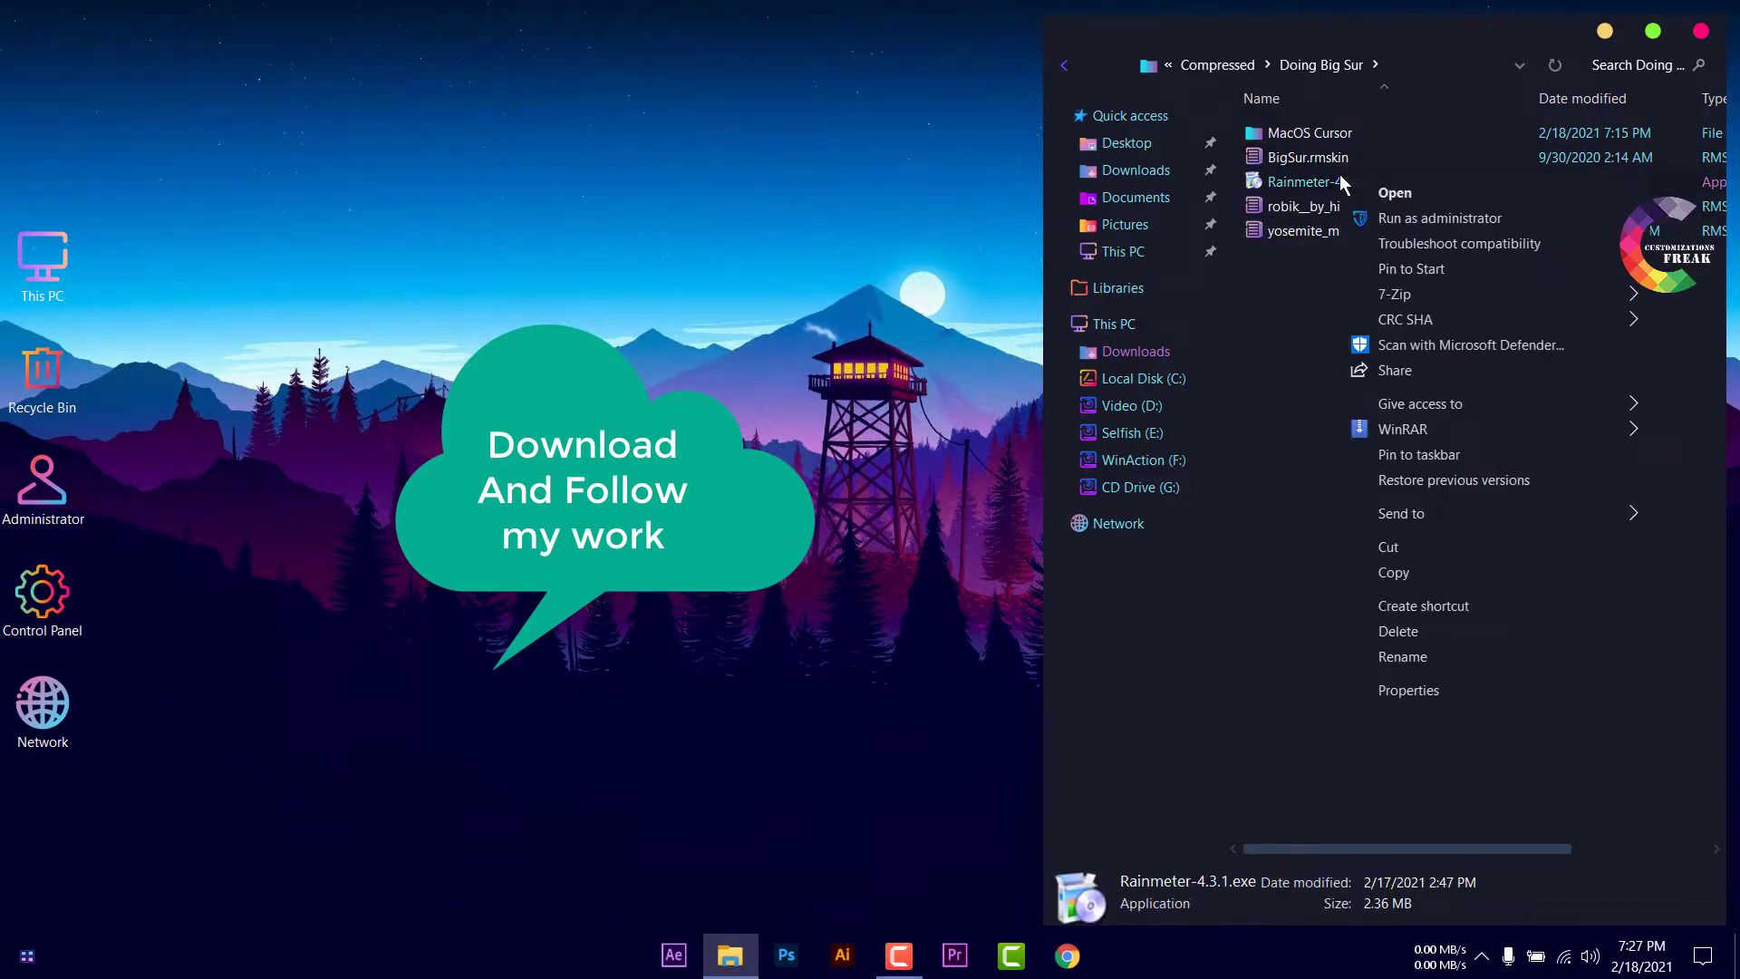
left_click(1418, 216)
left_click(851, 520)
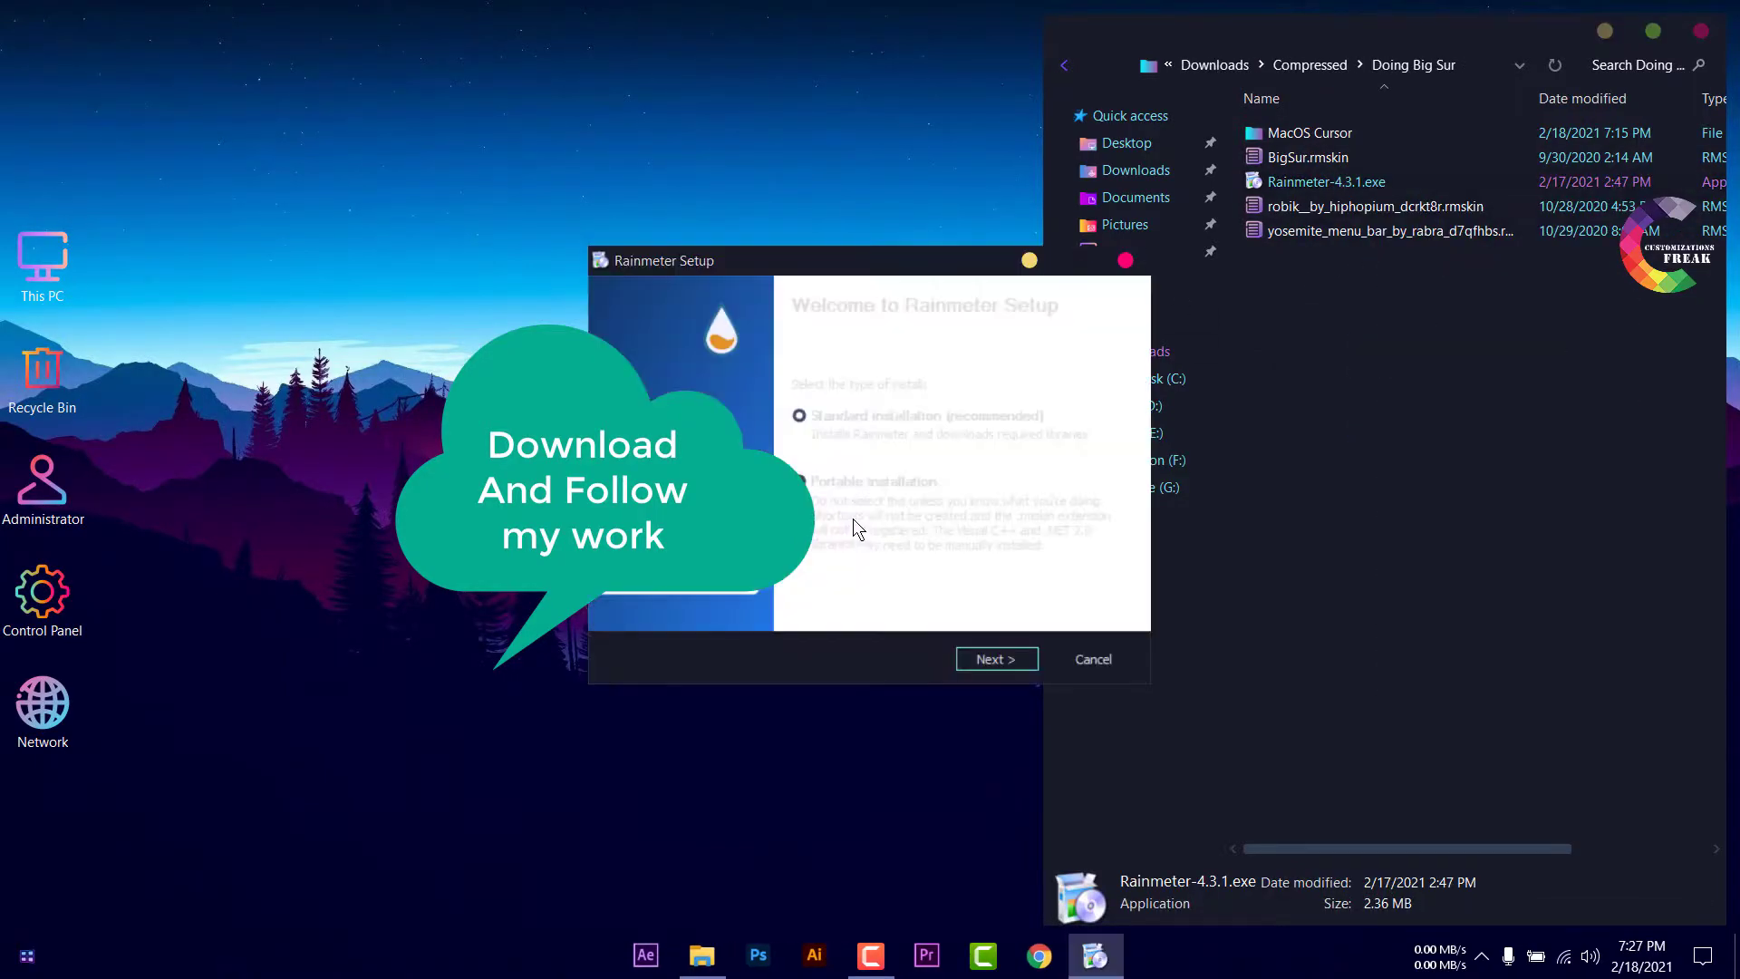
left_click(1023, 660)
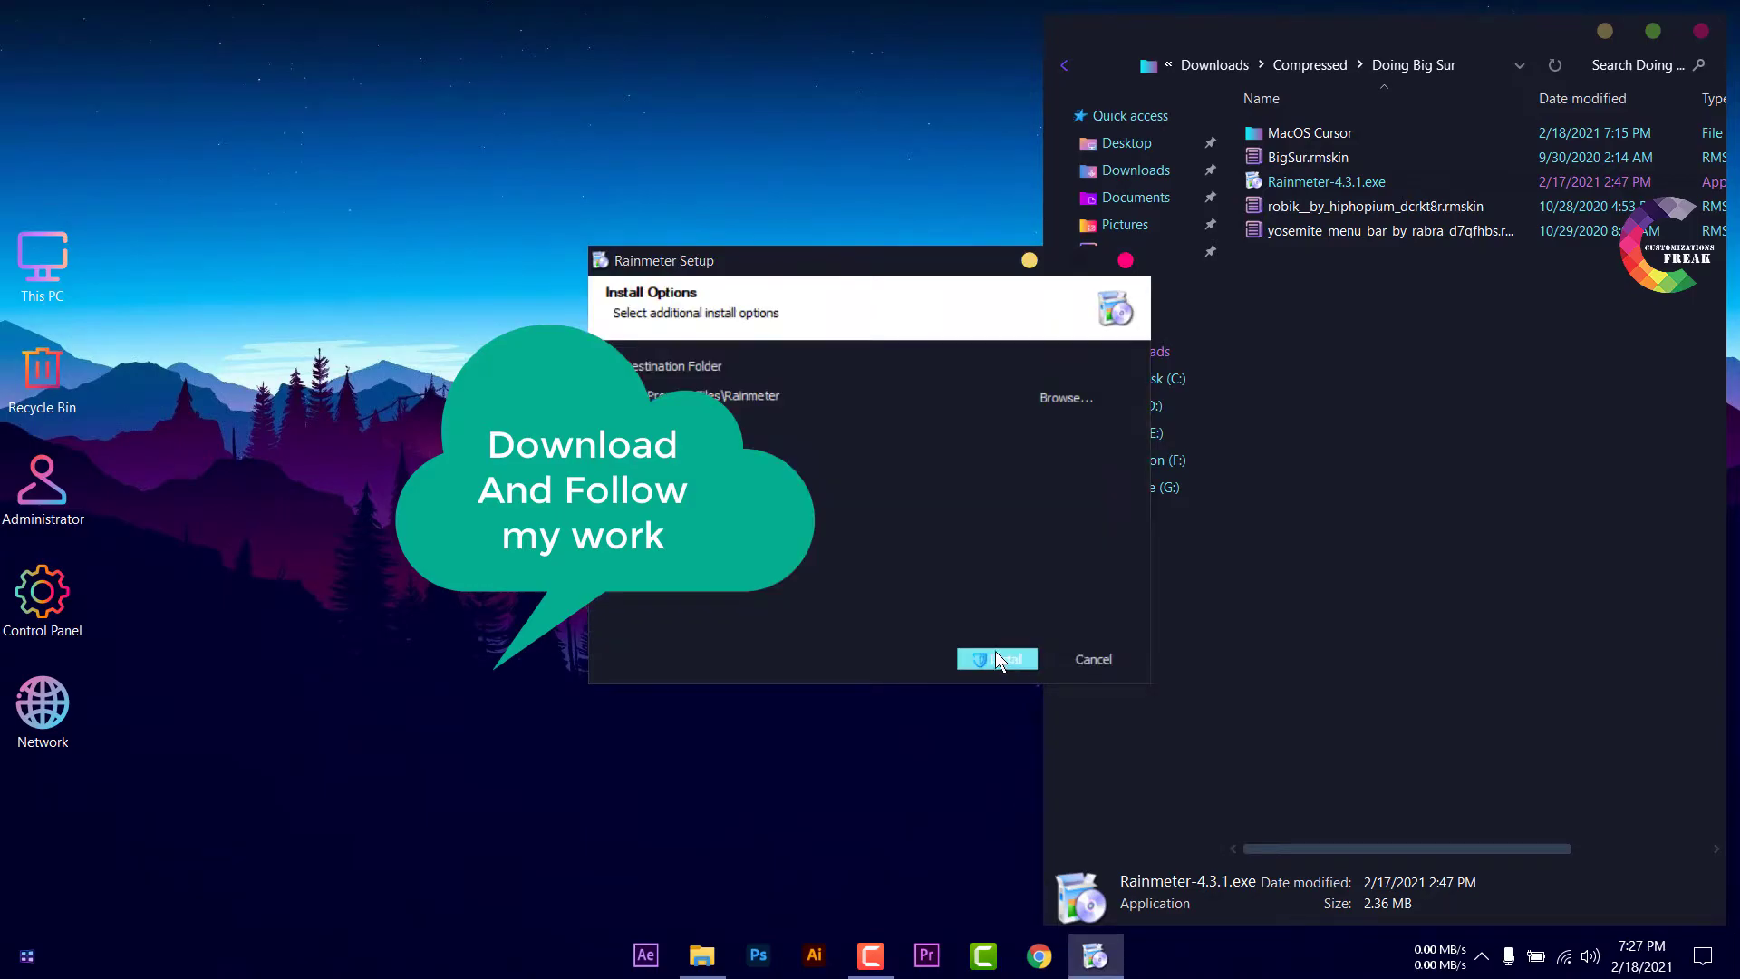
left_click(995, 651)
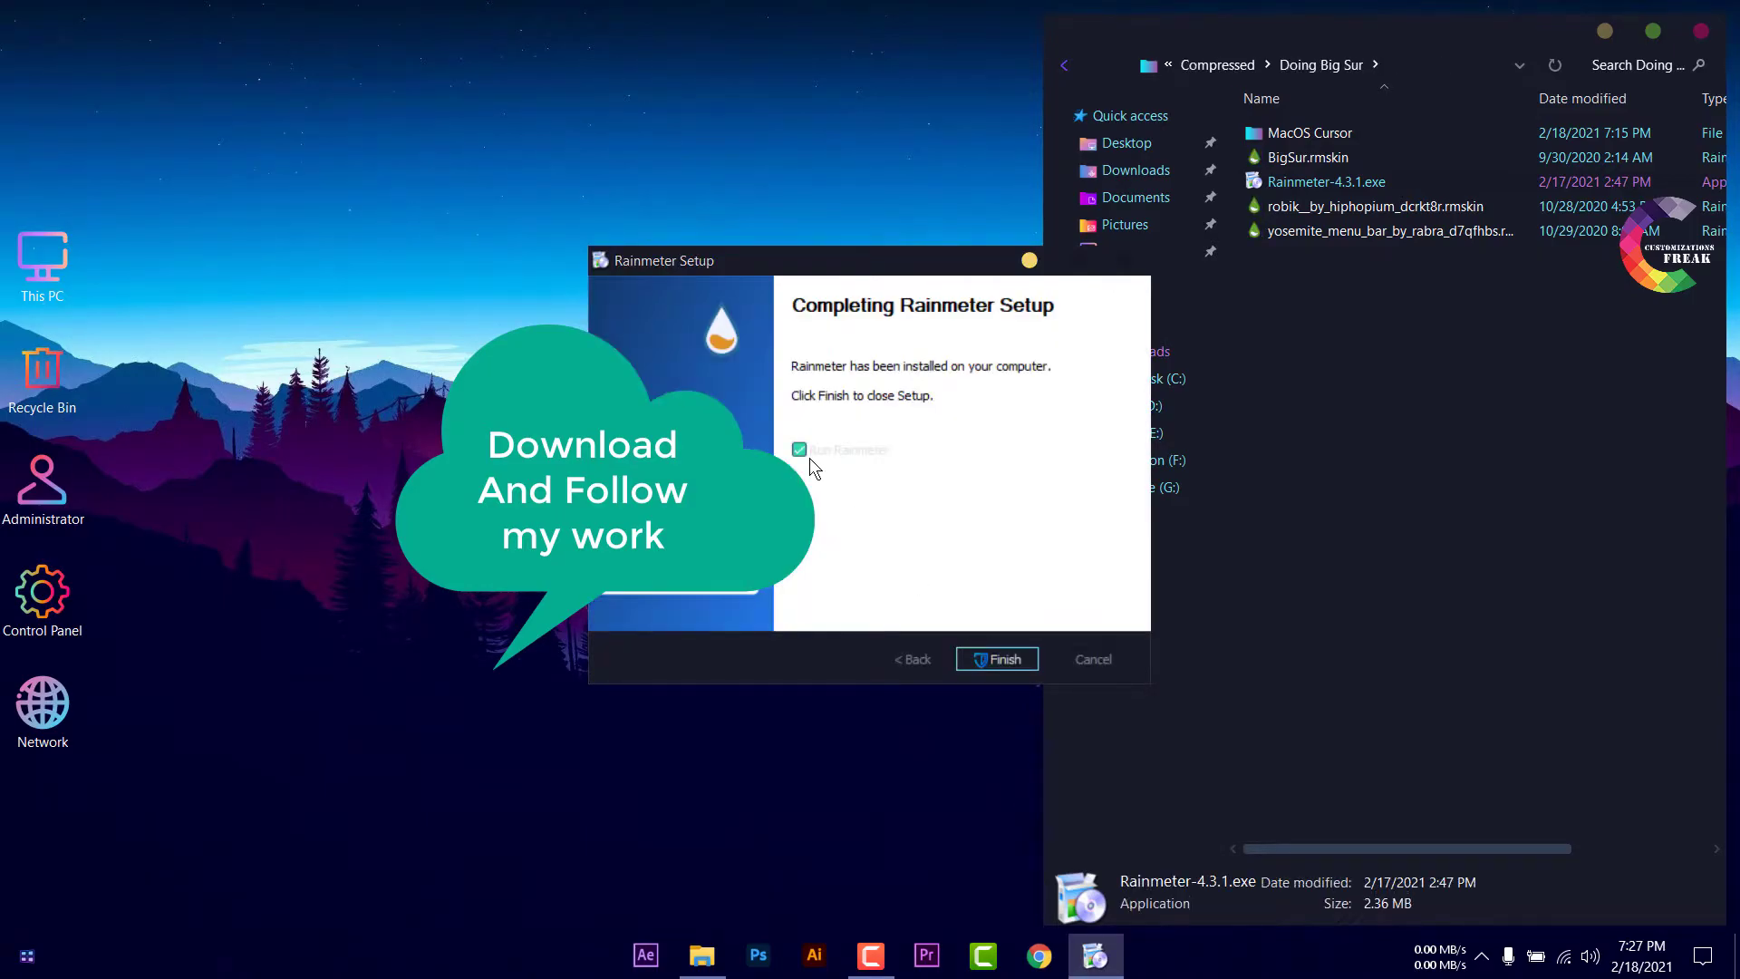
left_click(998, 659)
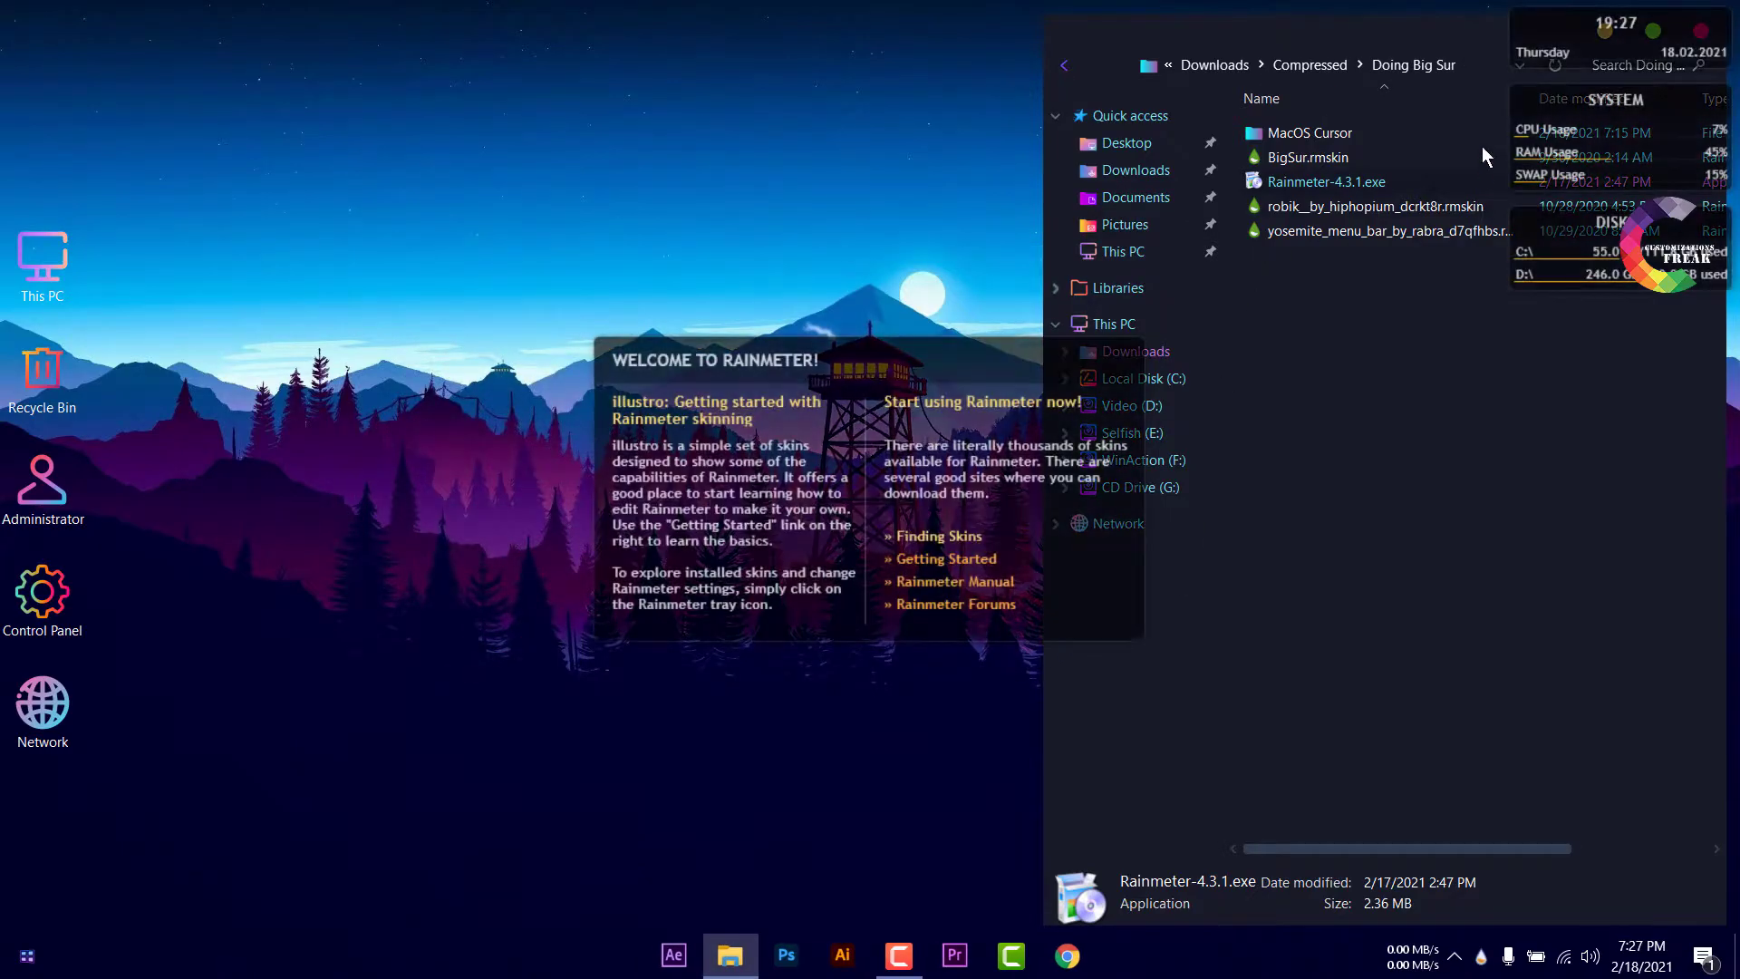
Clear the file window off the desktop, unload the illustro Welcome skin and dismiss the Rainmeter notification
left_click_drag(1431, 27, 1211, 38)
left_click(1387, 42)
right_click(913, 399)
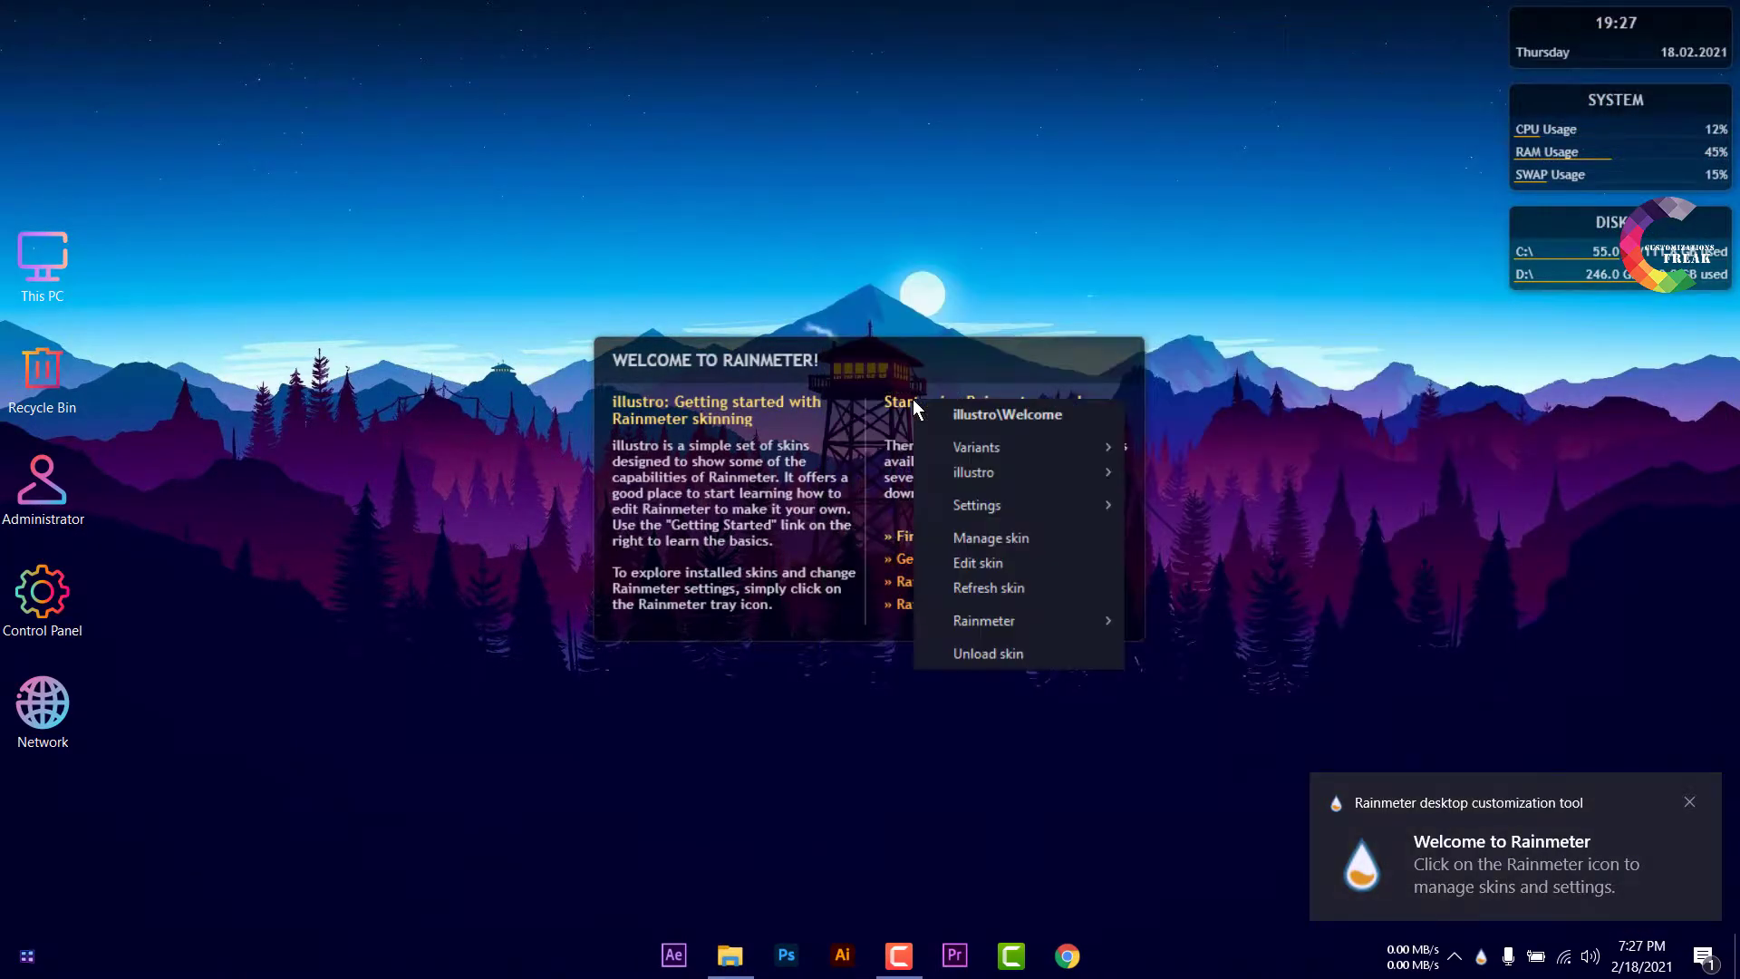
left_click(1005, 653)
left_click(1688, 801)
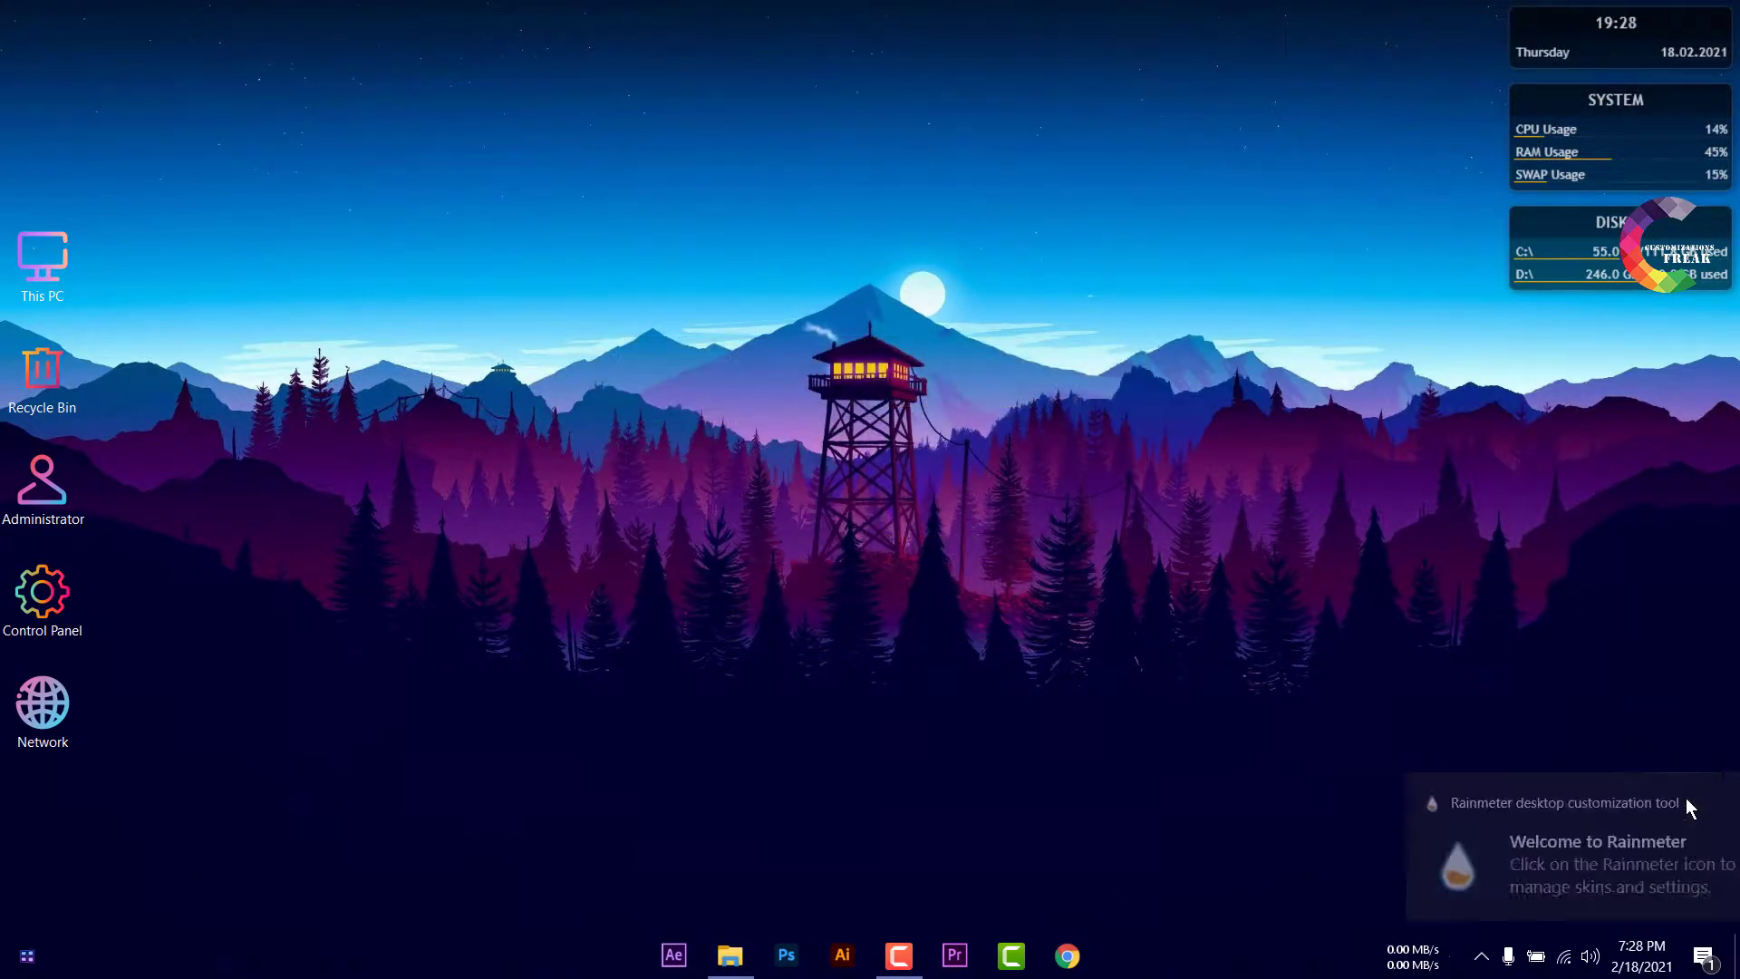
Unload the remaining illustro skins for disk, system and clock from the desktop
right_click(1582, 238)
left_click(1636, 482)
right_click(1602, 100)
left_click(1617, 341)
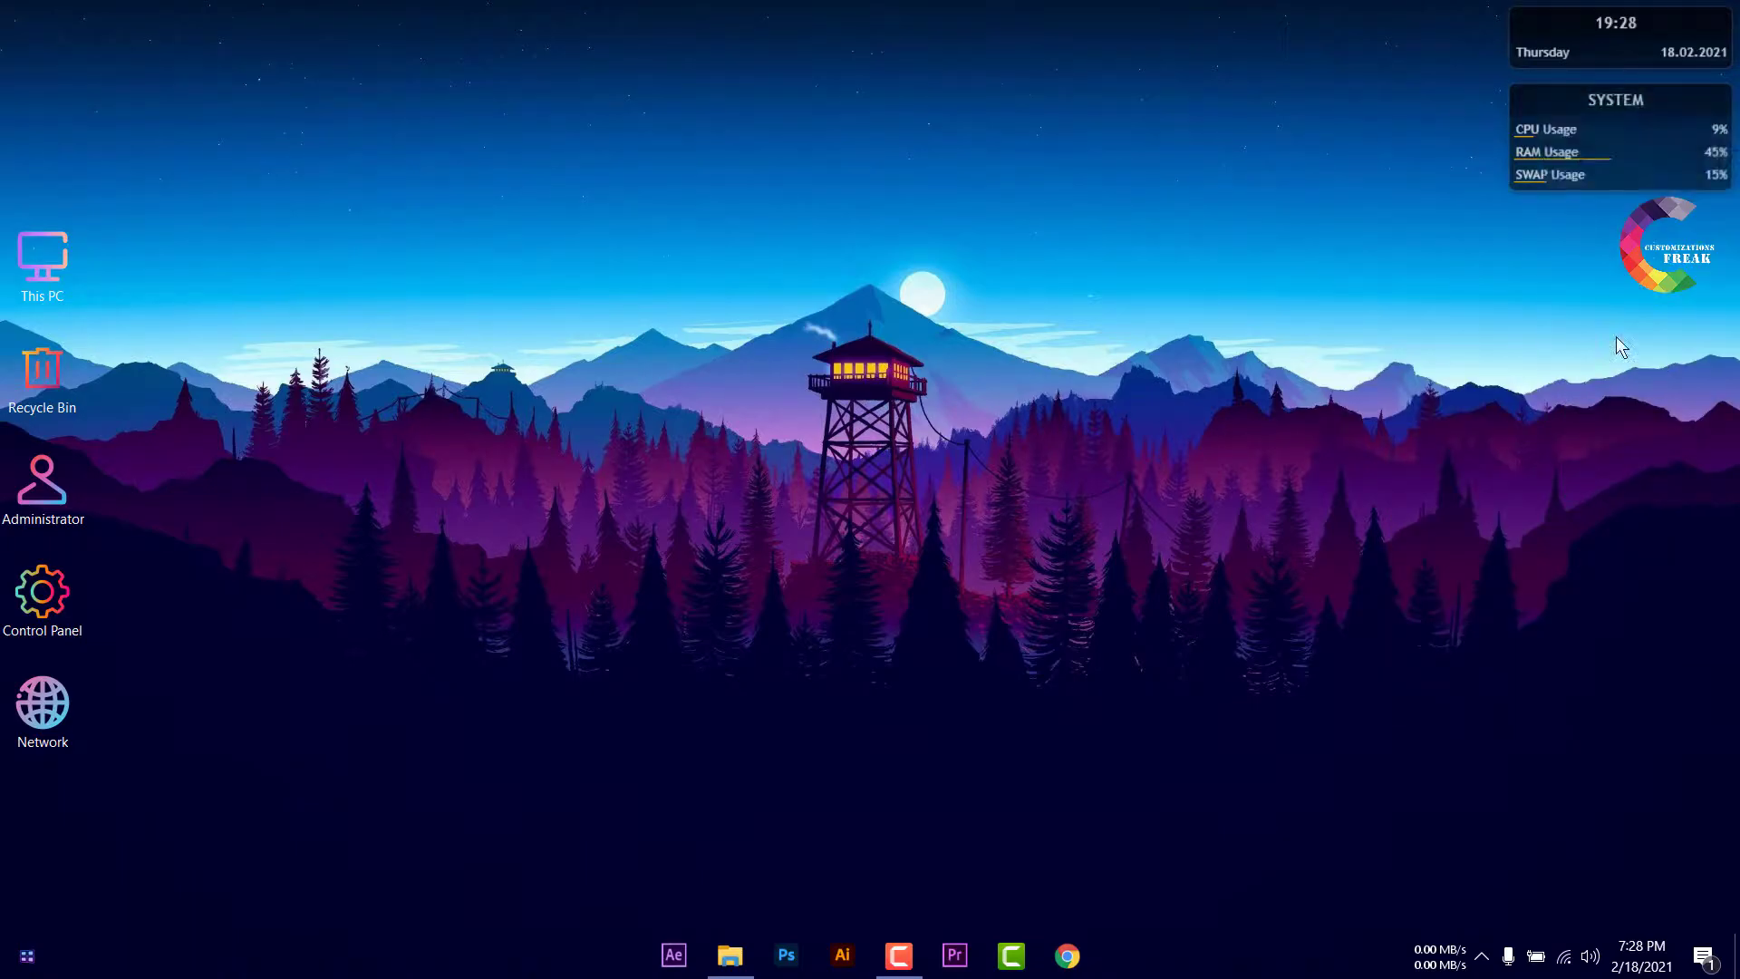
right_click(1595, 42)
left_click(1627, 292)
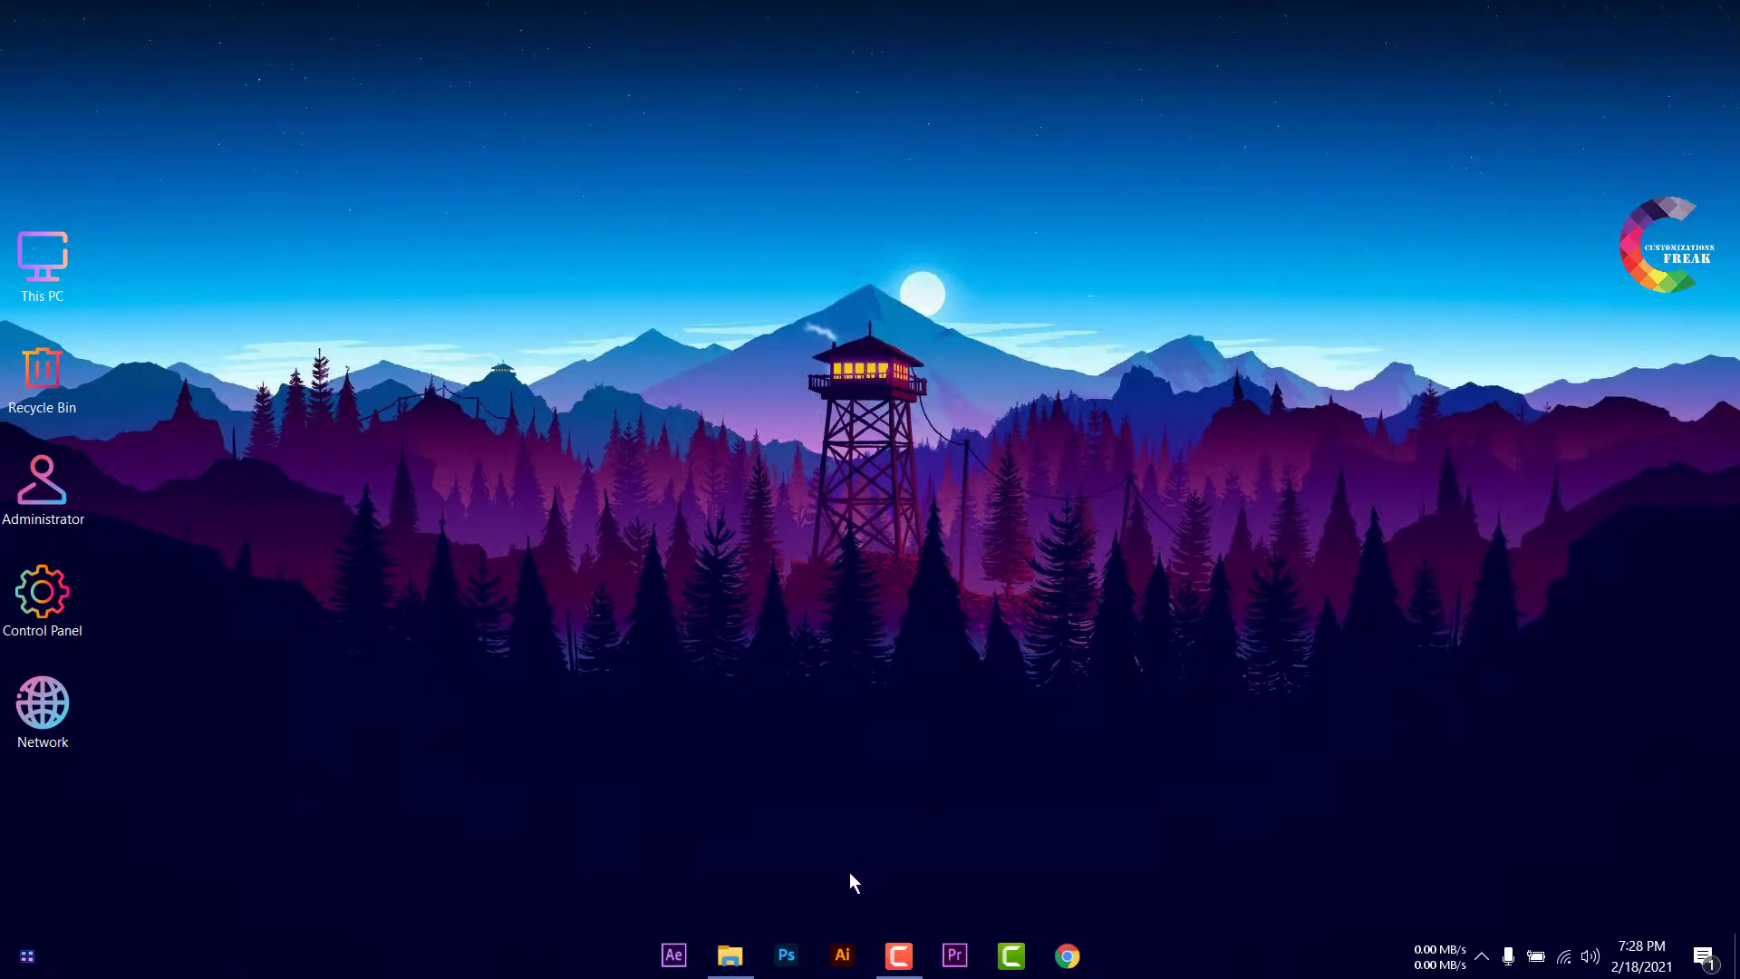
Install the BigSur.rmskin package from the Doing Big Sur folder with its included layout applied
left_click(739, 958)
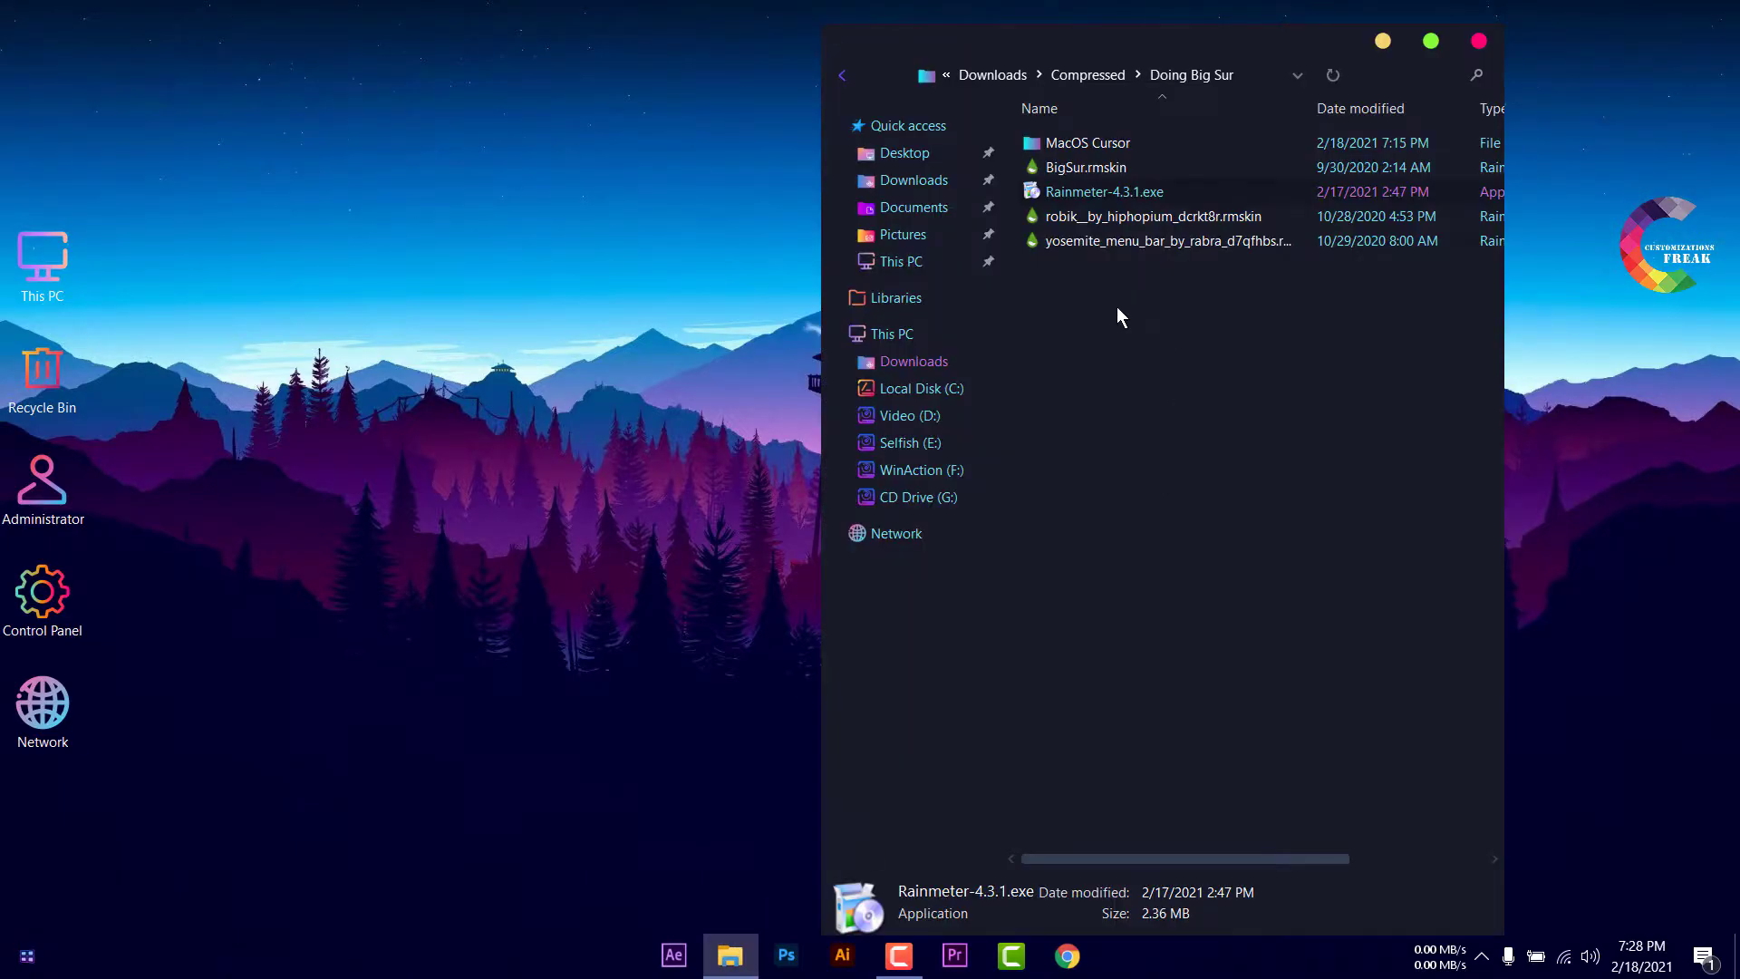
double_click(1075, 166)
scroll(723, 566, "down", 3)
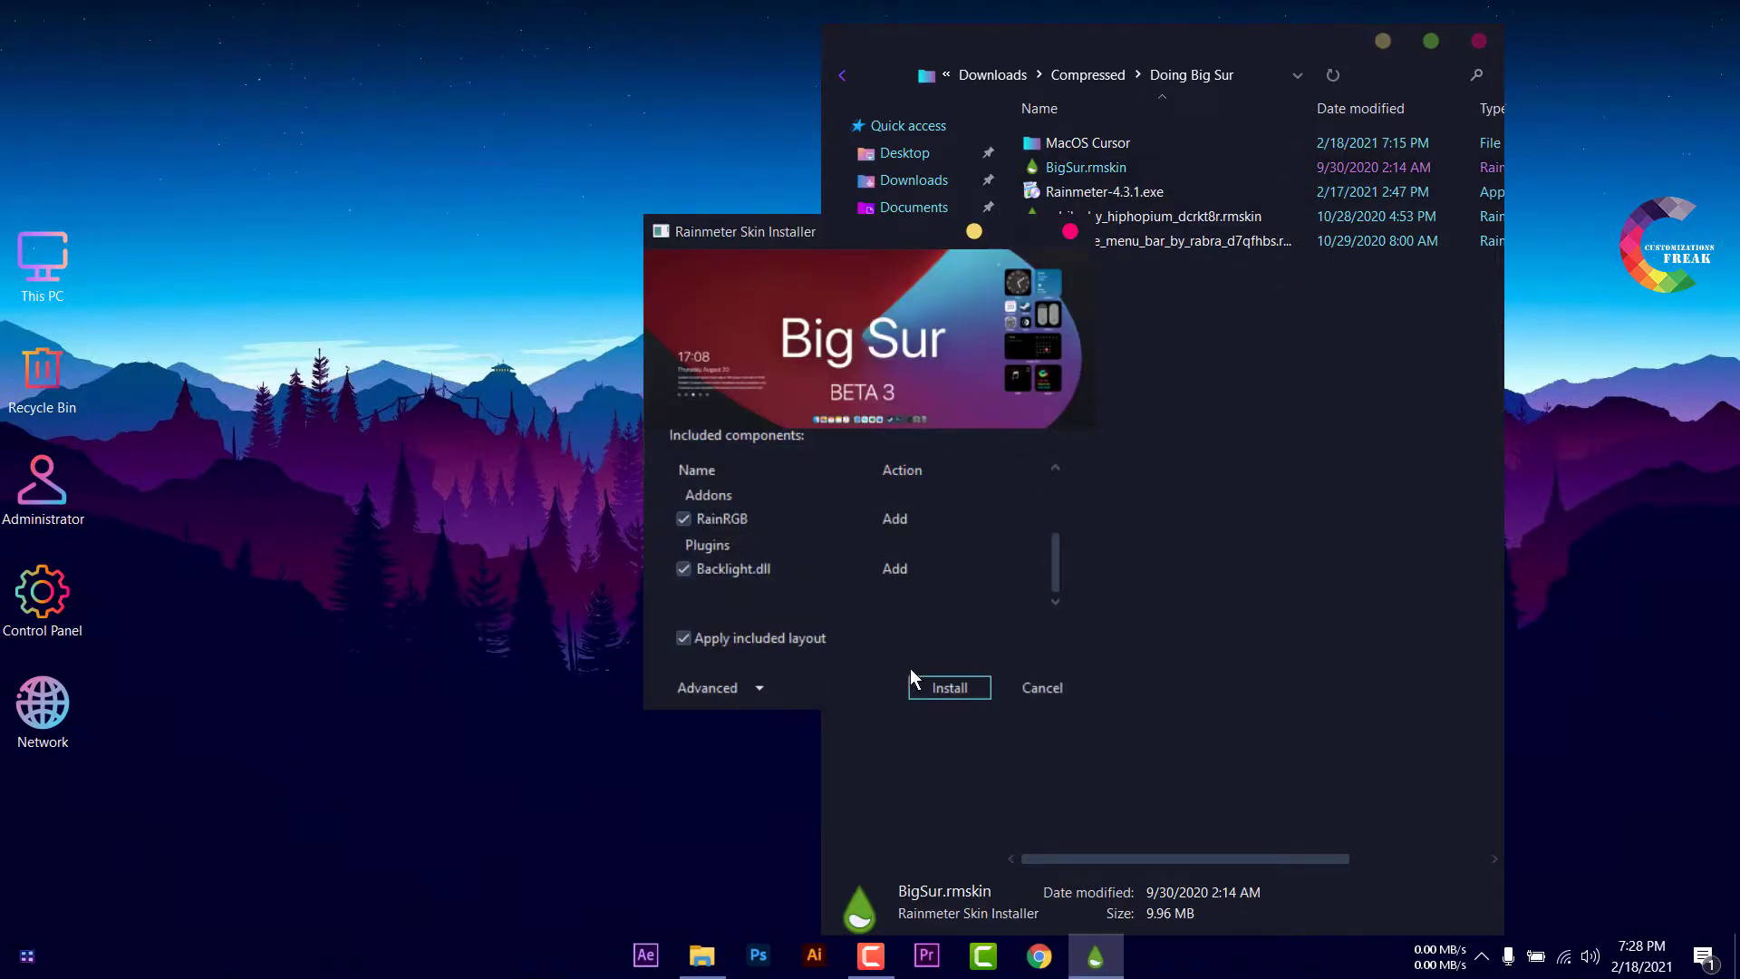
left_click(970, 687)
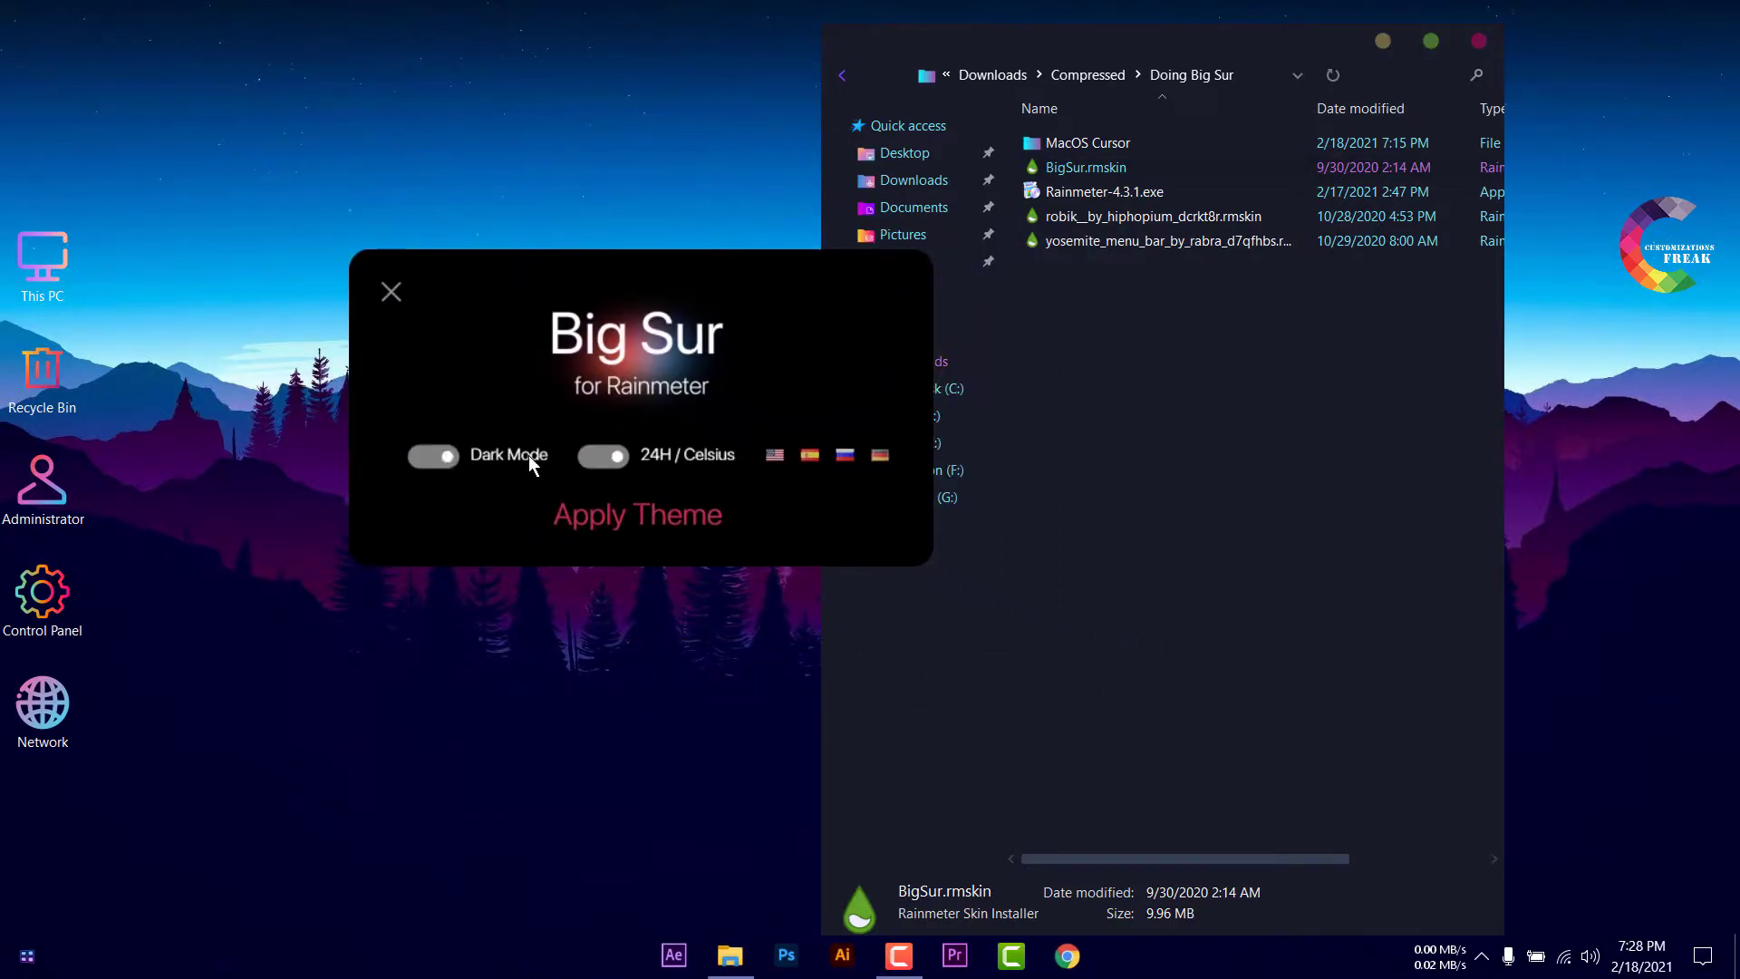
Switch off 24H / Celsius in the Big Sur setup and apply the theme
left_click(607, 455)
left_click(640, 513)
left_click(1045, 576)
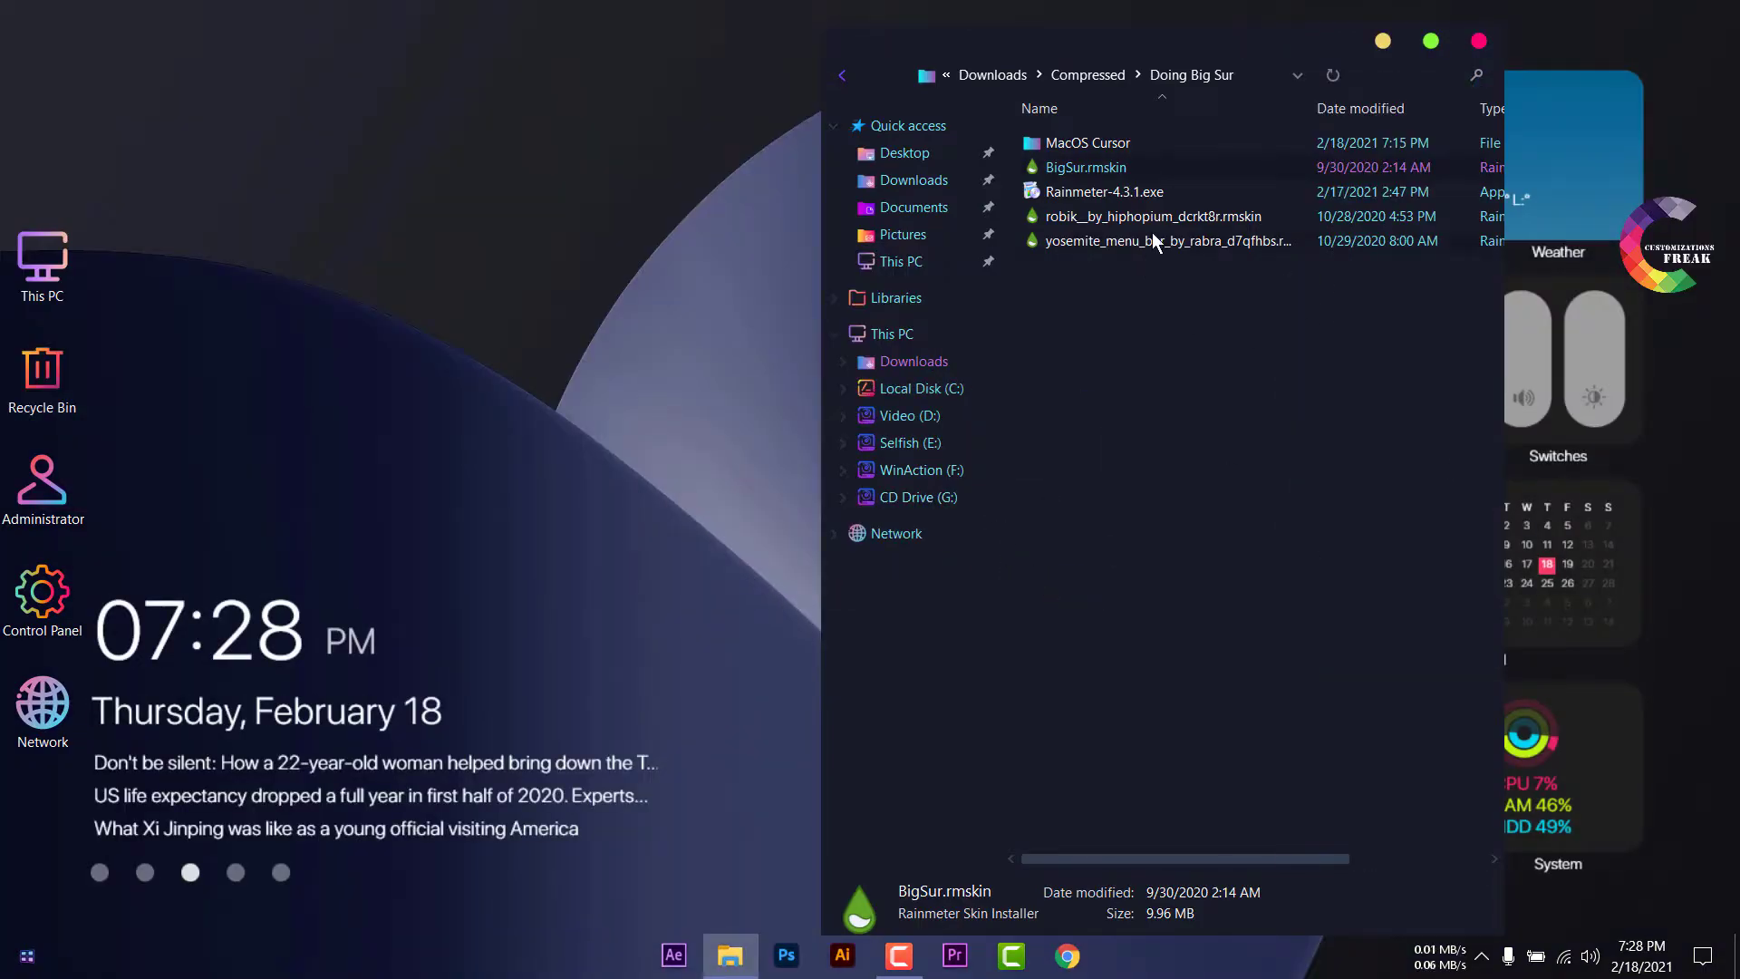
Install robik__by_hiphopium_dcrkt8r.rmskin with its included layout and move the Robik settings panel aside
left_click(1118, 217)
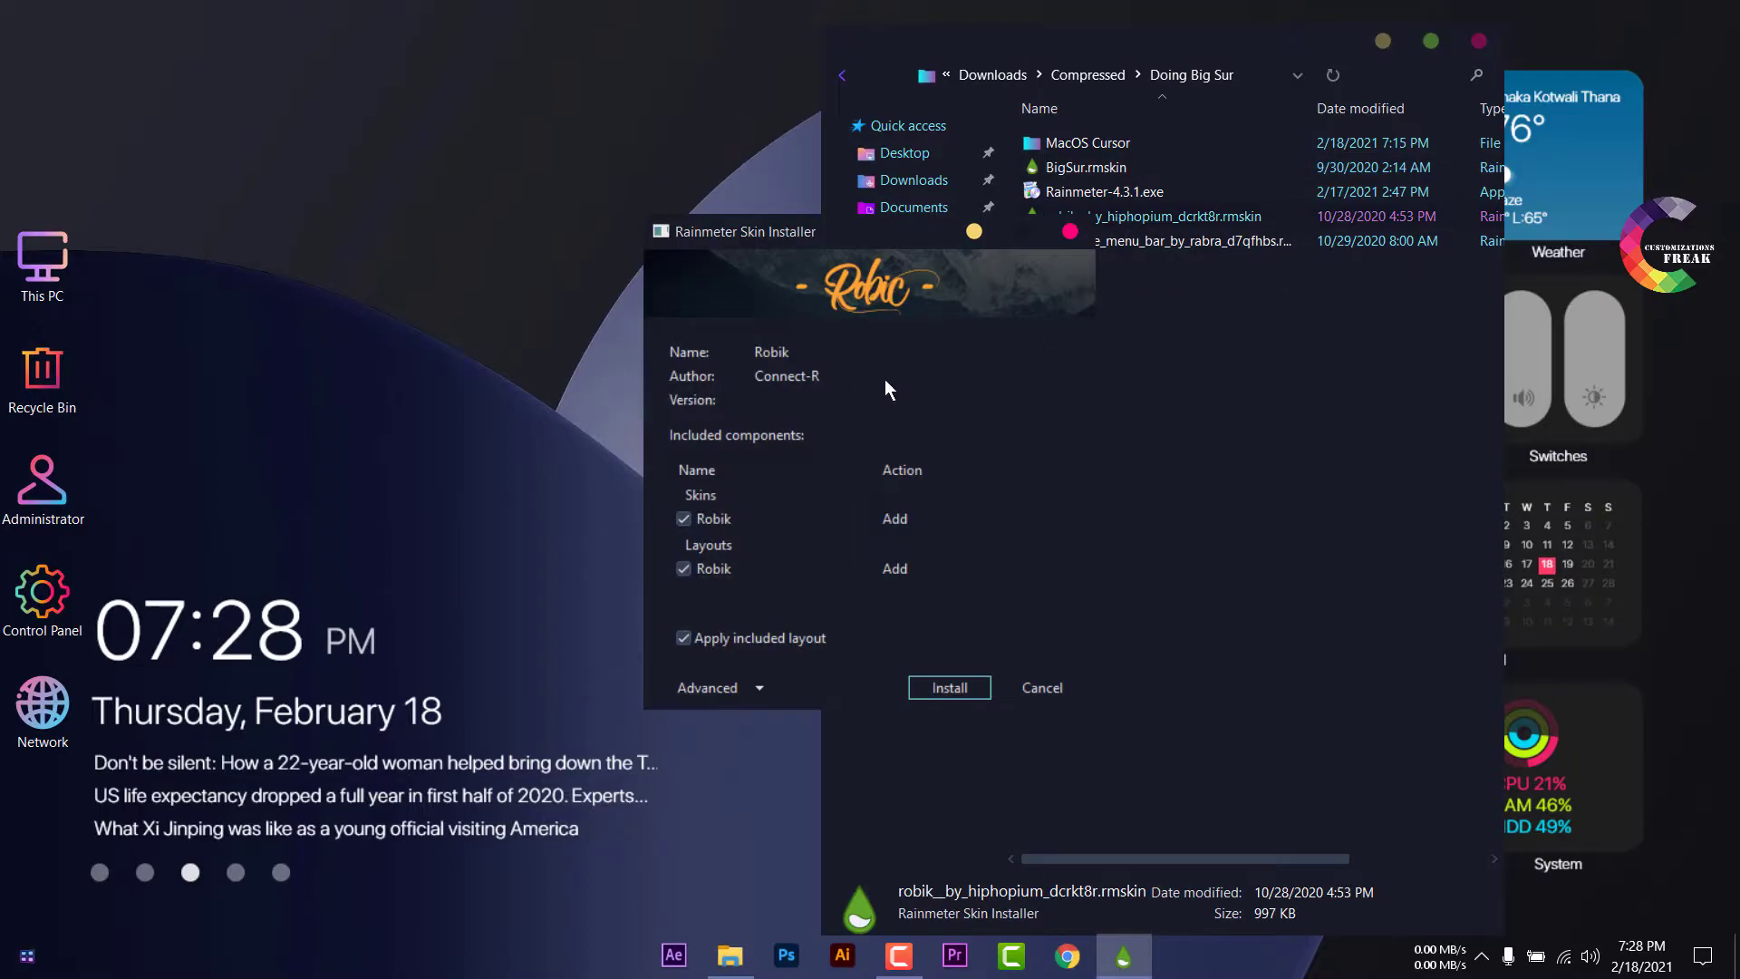
left_click(952, 686)
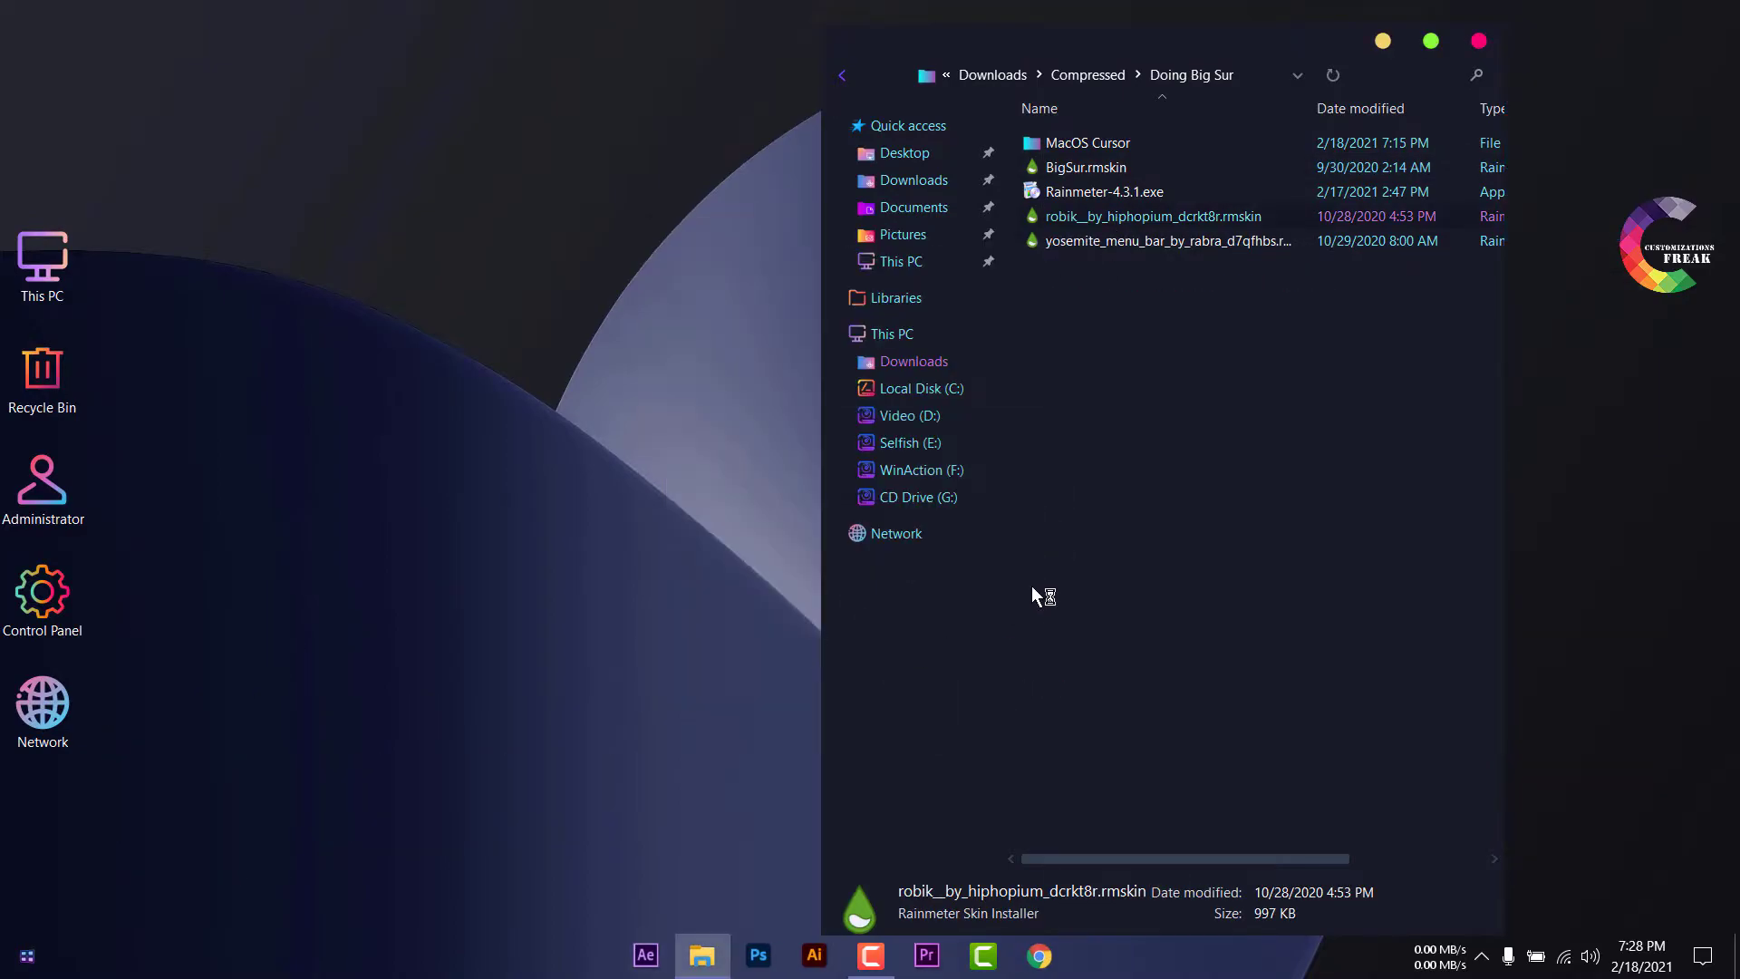
left_click_drag(924, 291, 650, 200)
right_click(680, 203)
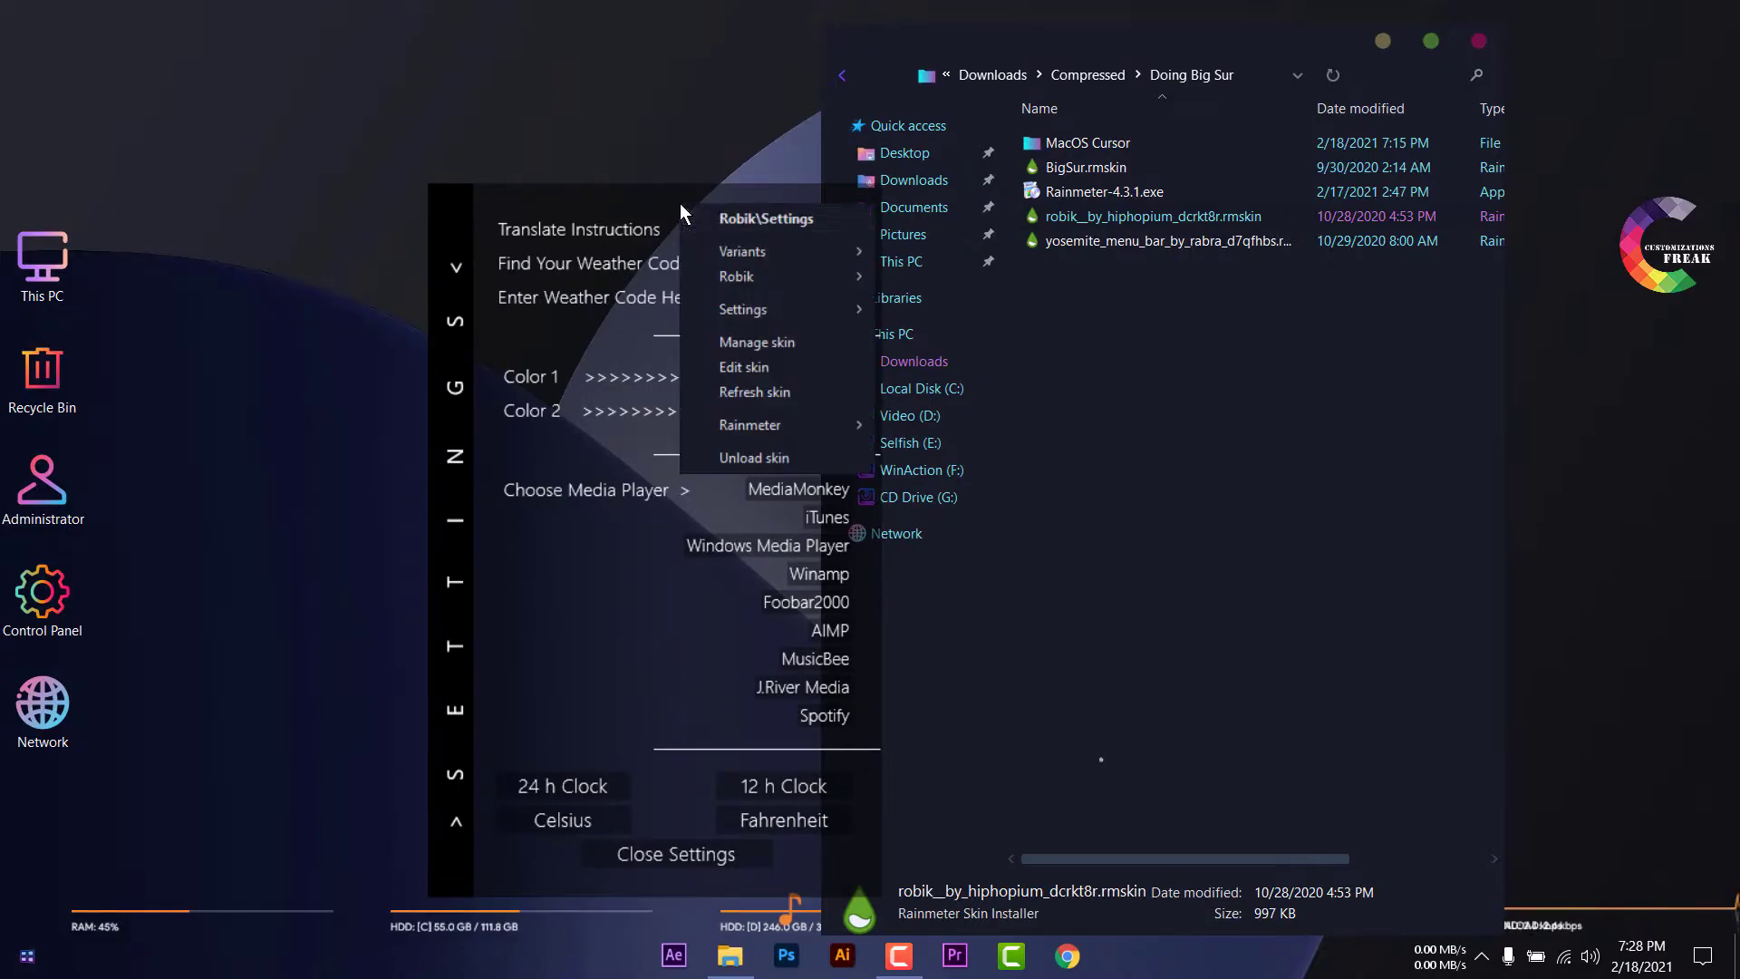
left_click(1186, 276)
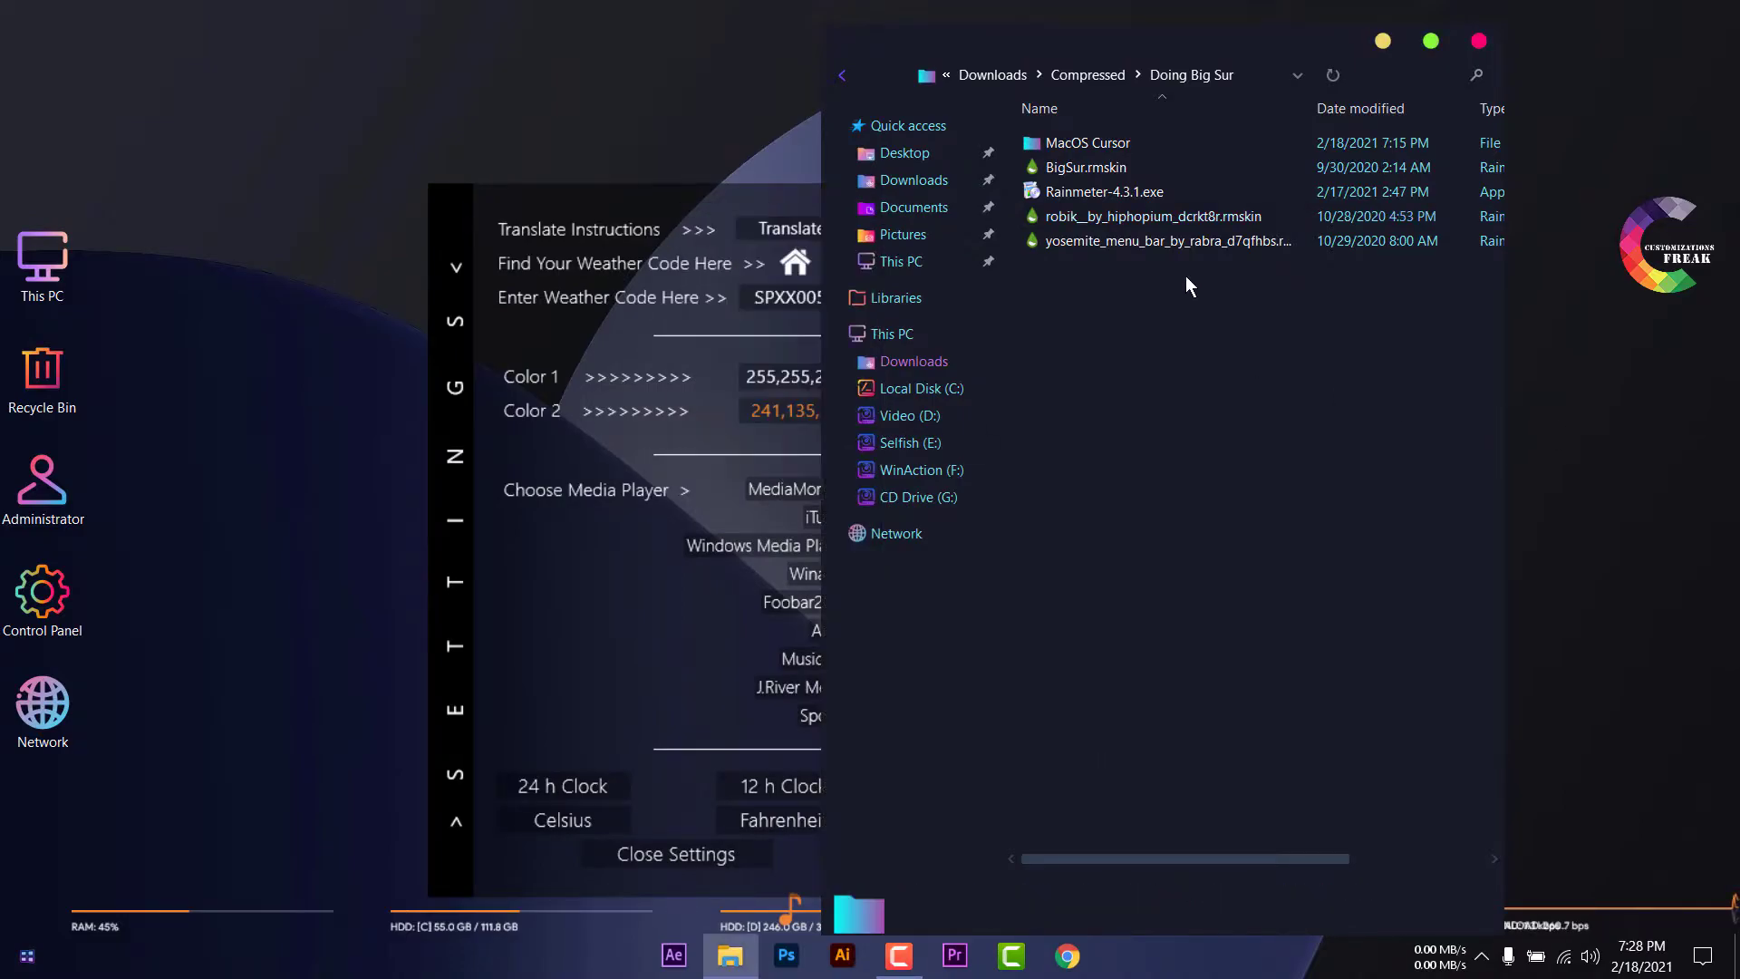
Install the yosemite_menu_bar skin package with its included skin loaded, and minimize the file window
double_click(1182, 240)
left_click(936, 683)
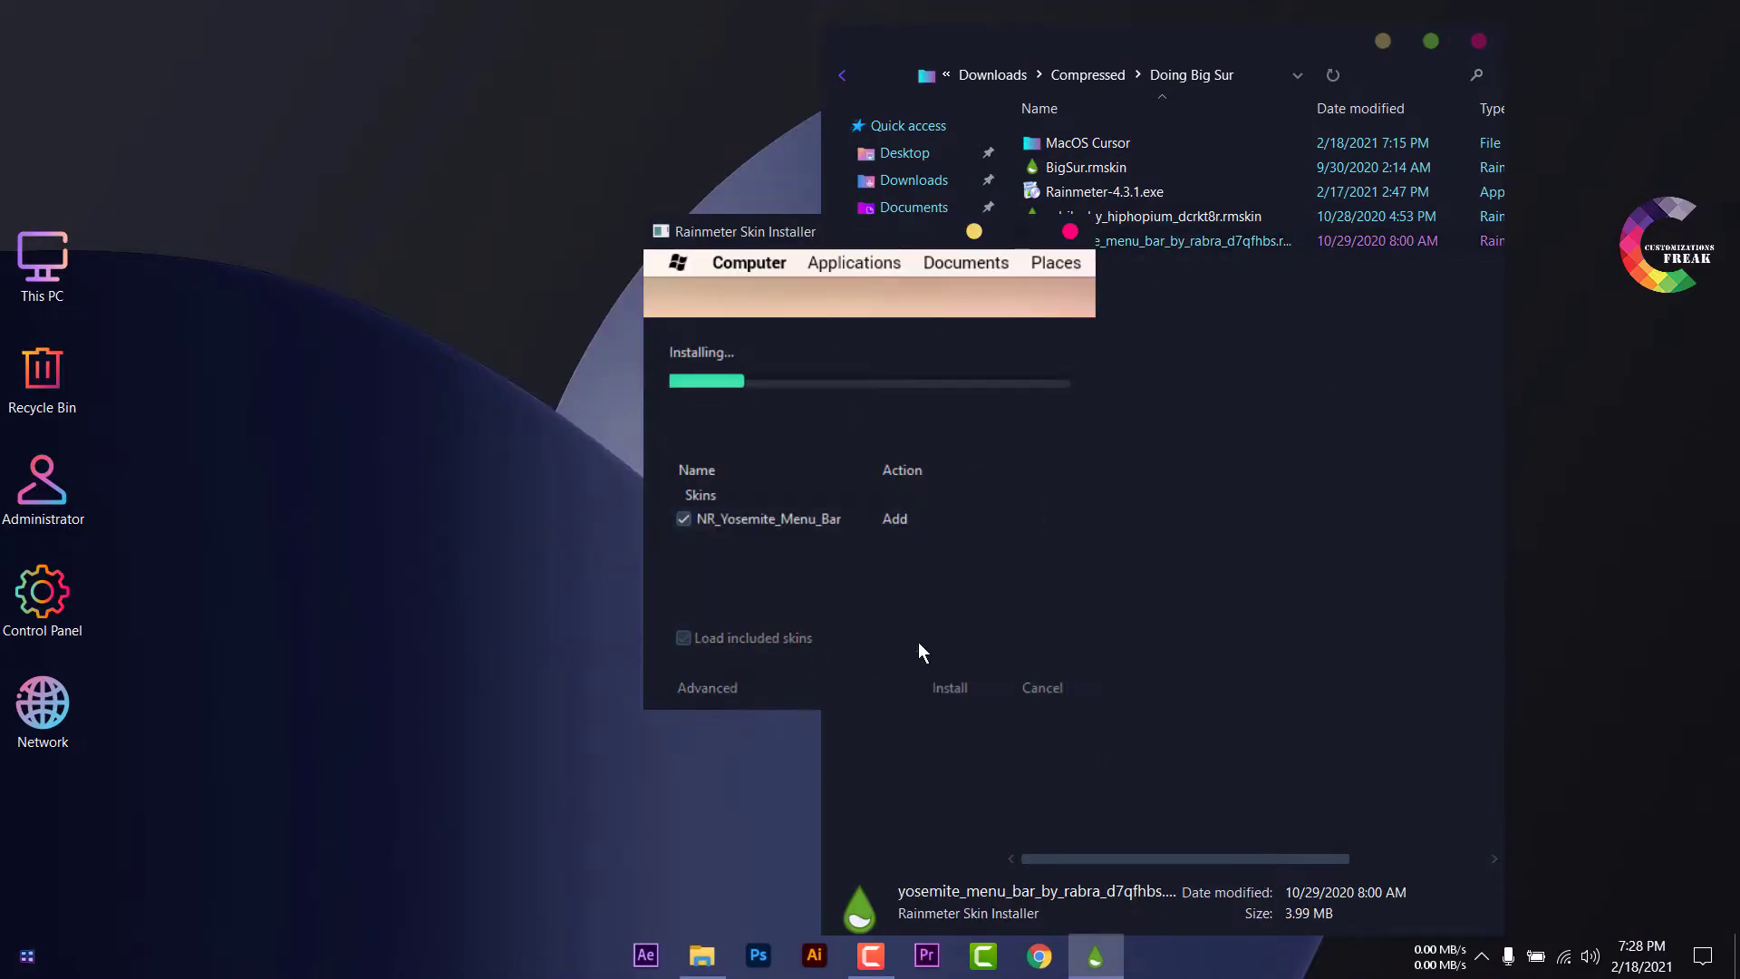
left_click(1382, 41)
Unload the Robik settings panel, the C drive usage skin and the RAM skin
right_click(623, 134)
left_click(705, 388)
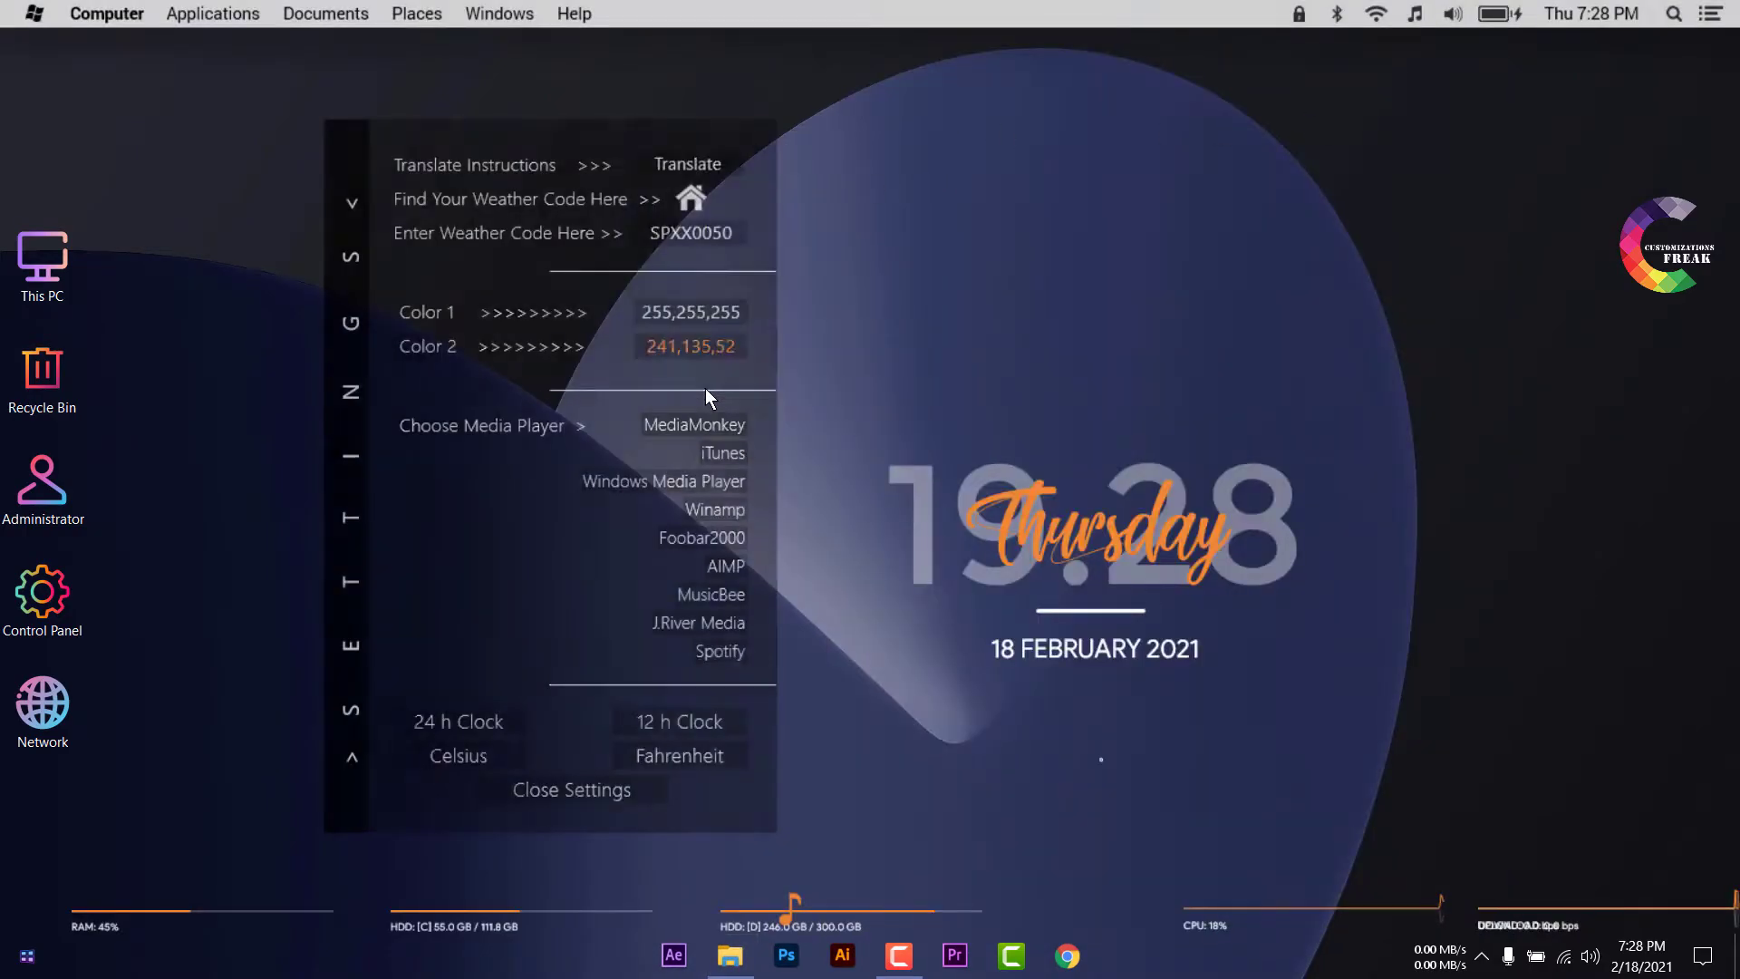
right_click(517, 913)
left_click(578, 894)
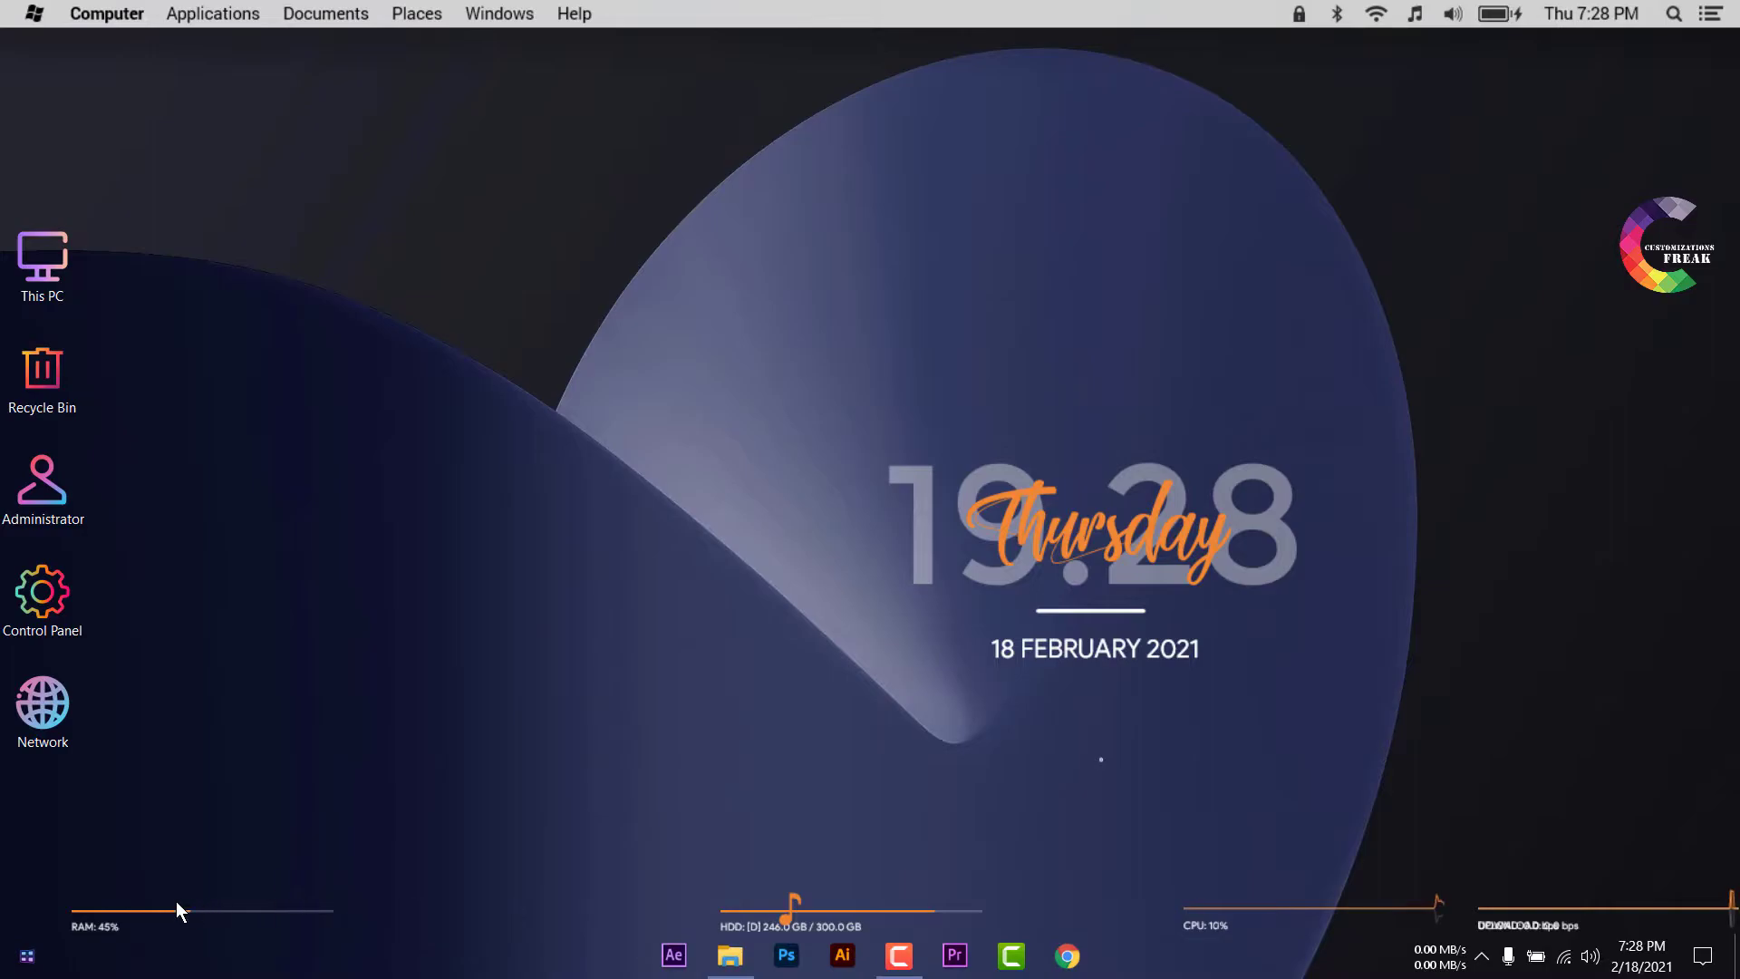
right_click(165, 911)
left_click(225, 900)
Unload the Robik CPU skin and the two overlapping network speed skins
right_click(788, 914)
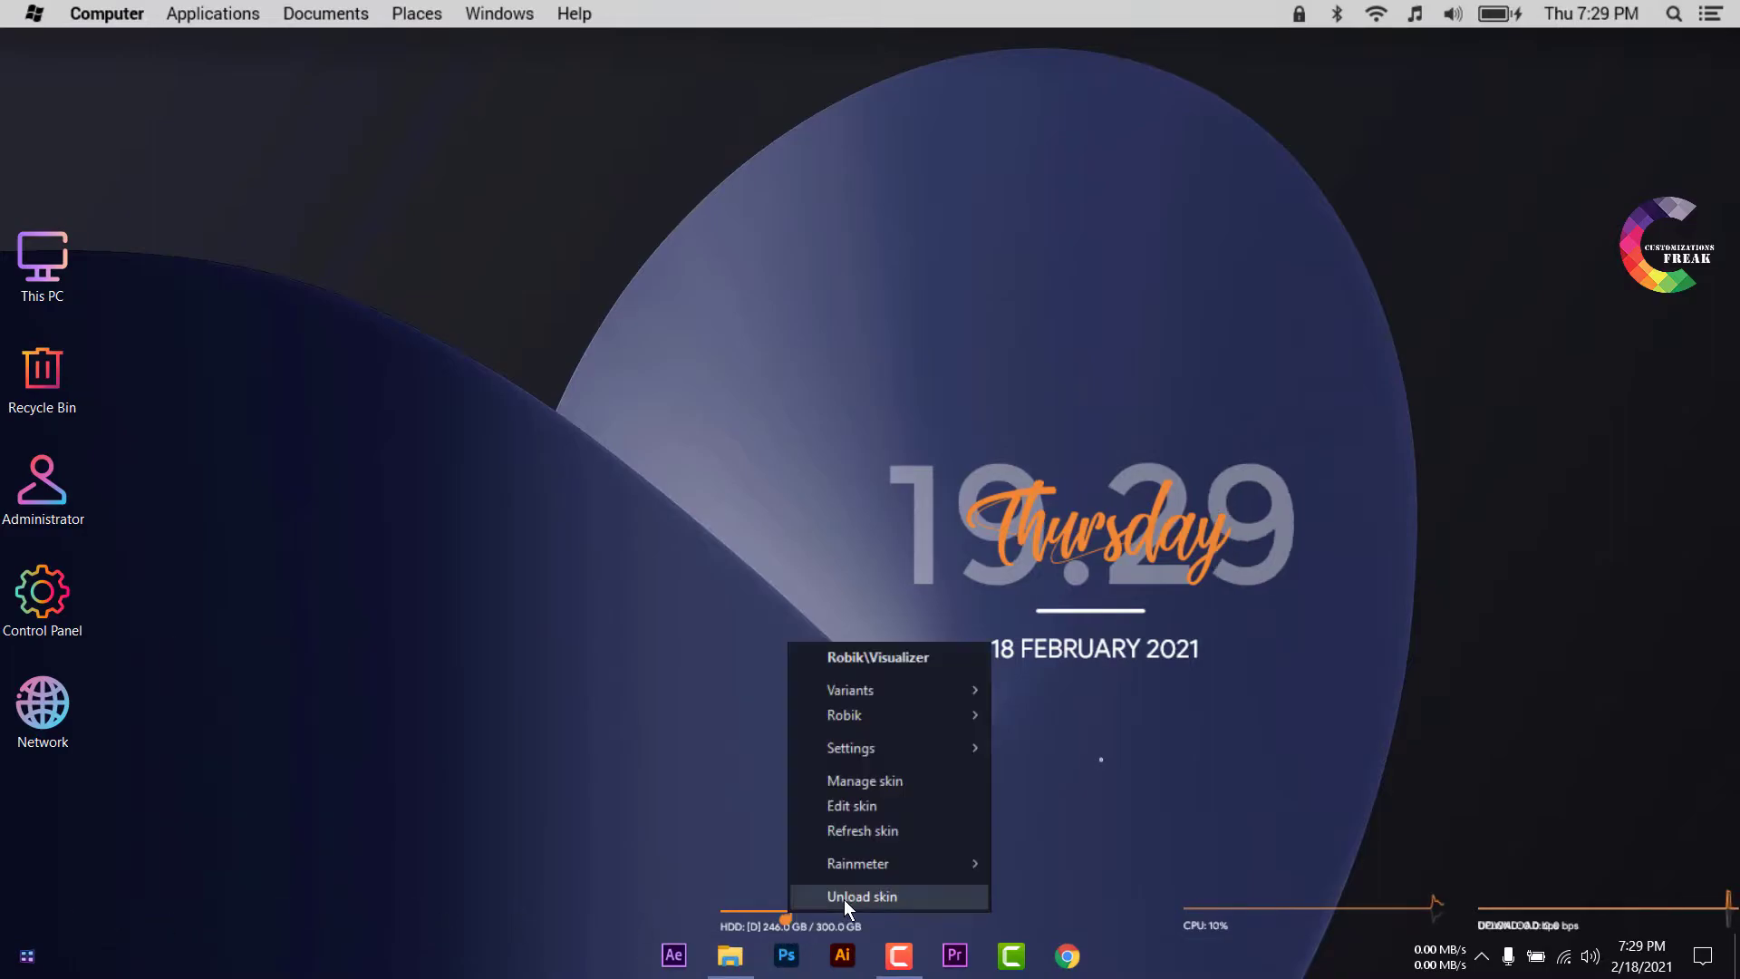
left_click(813, 912)
right_click(1196, 906)
left_click(1248, 897)
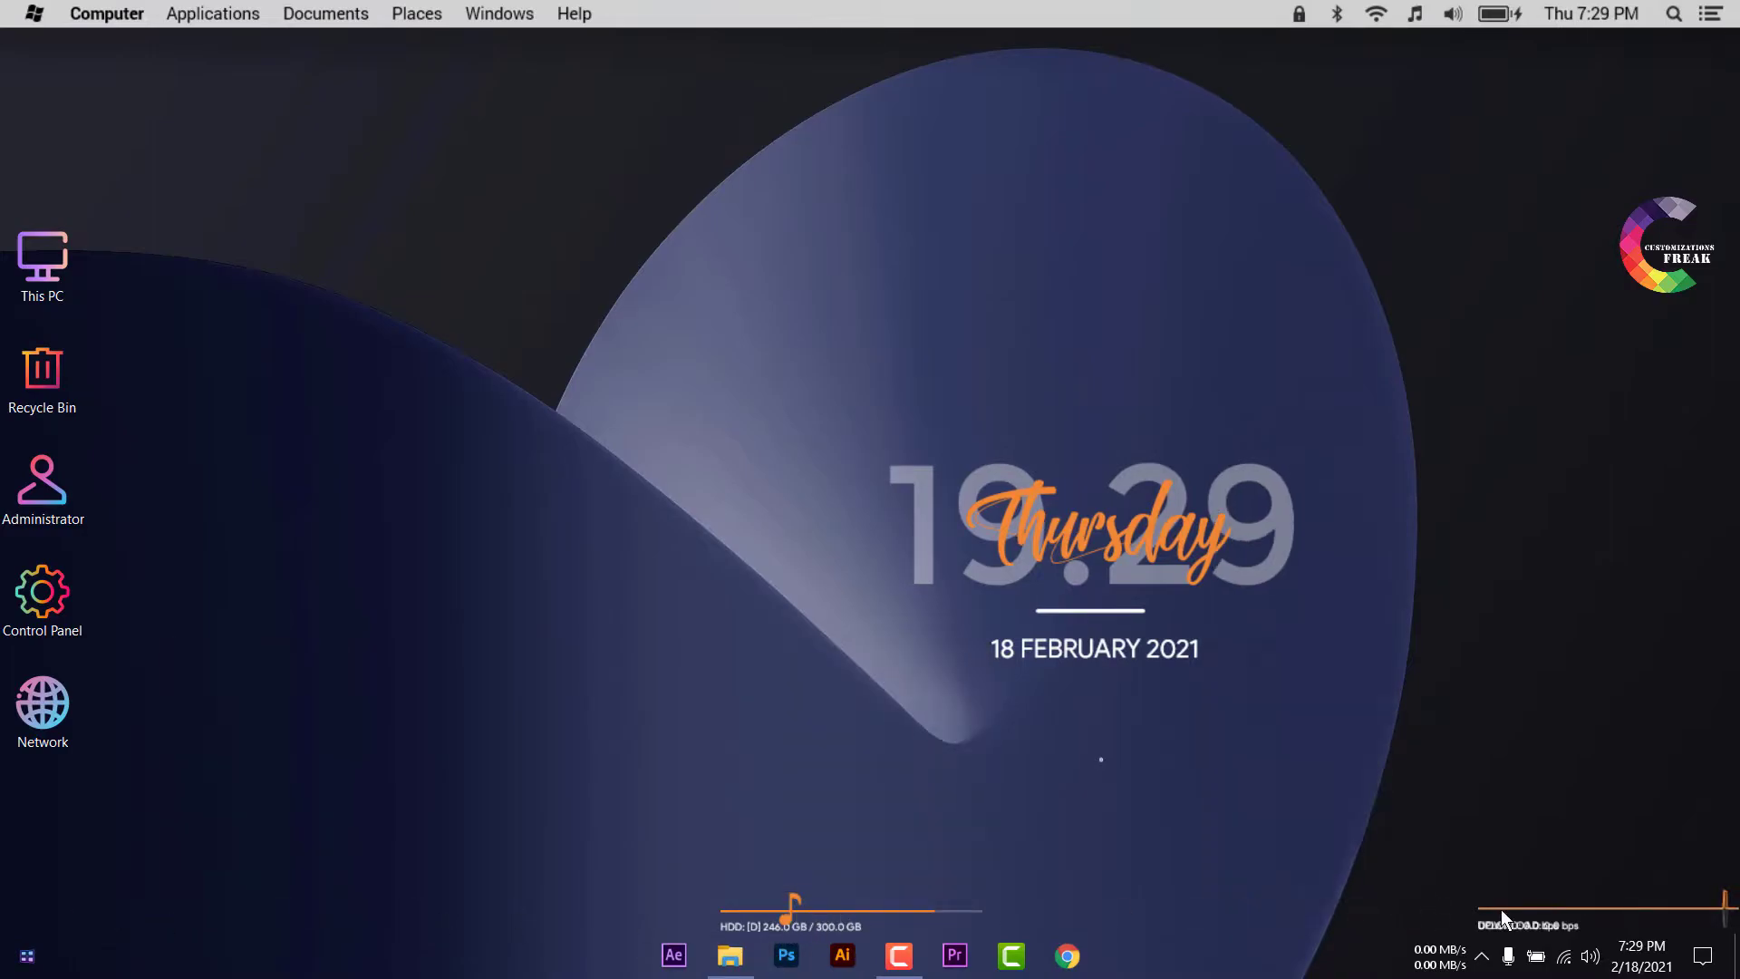
right_click(1541, 906)
left_click(1541, 894)
right_click(1528, 910)
left_click(1570, 895)
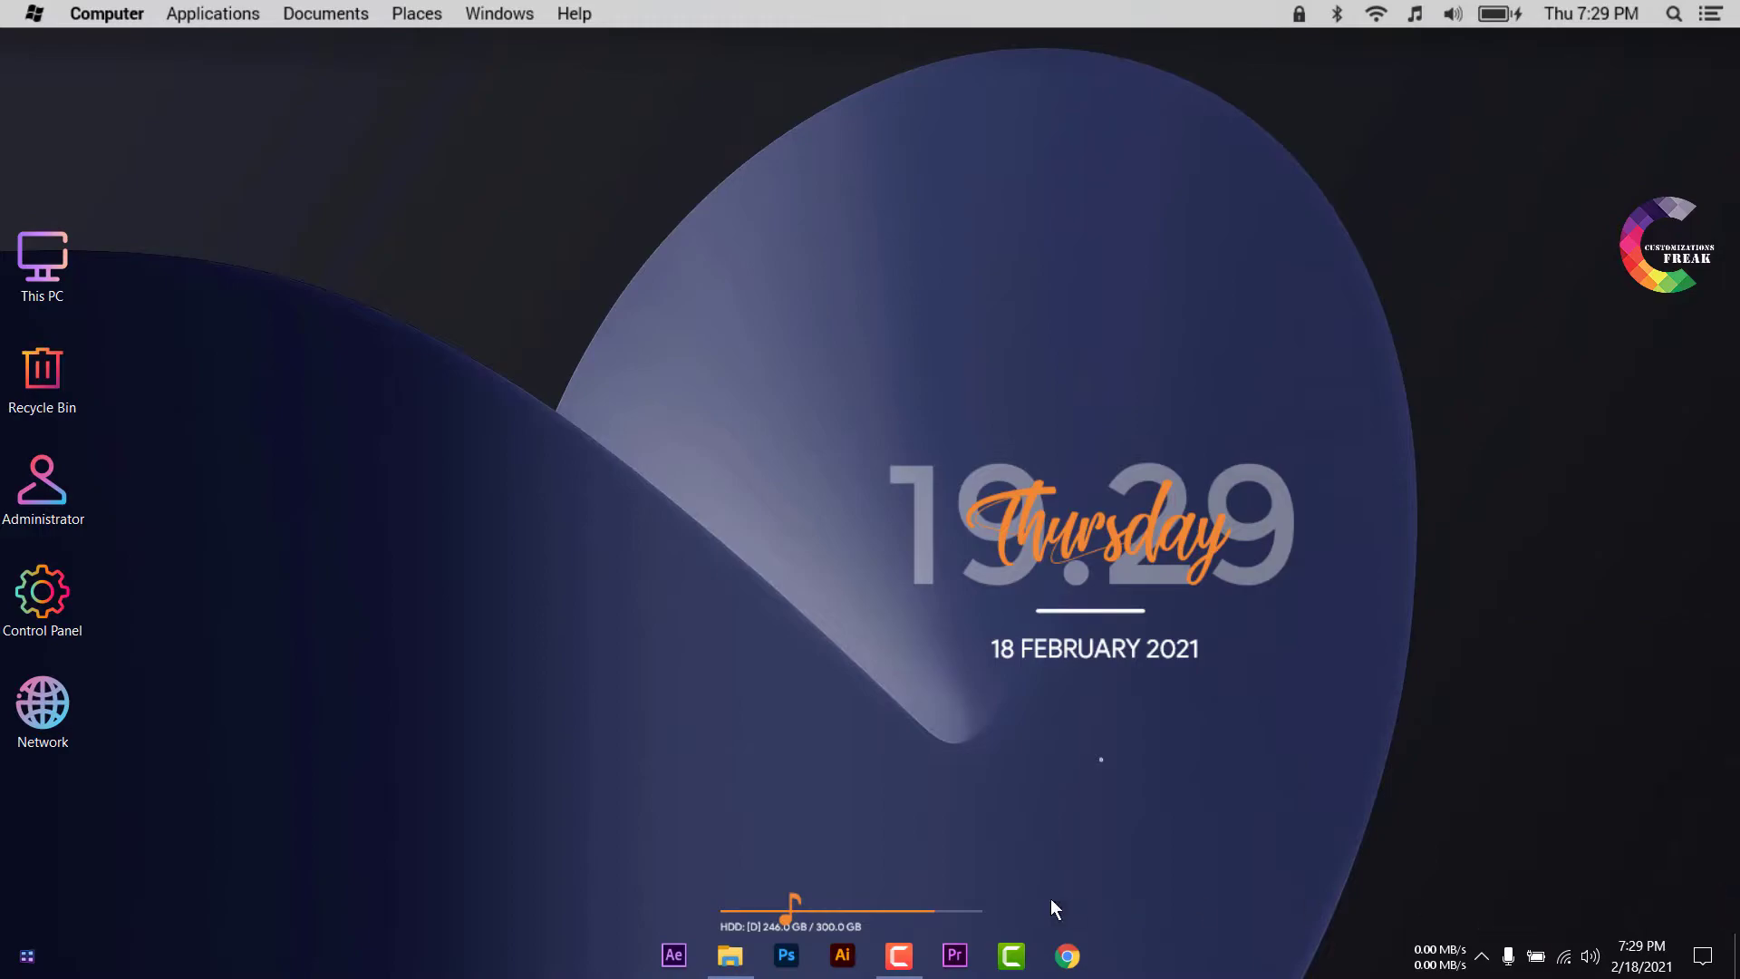
Unload the Robik Visualizer and Disk D skins
right_click(817, 906)
right_click(789, 913)
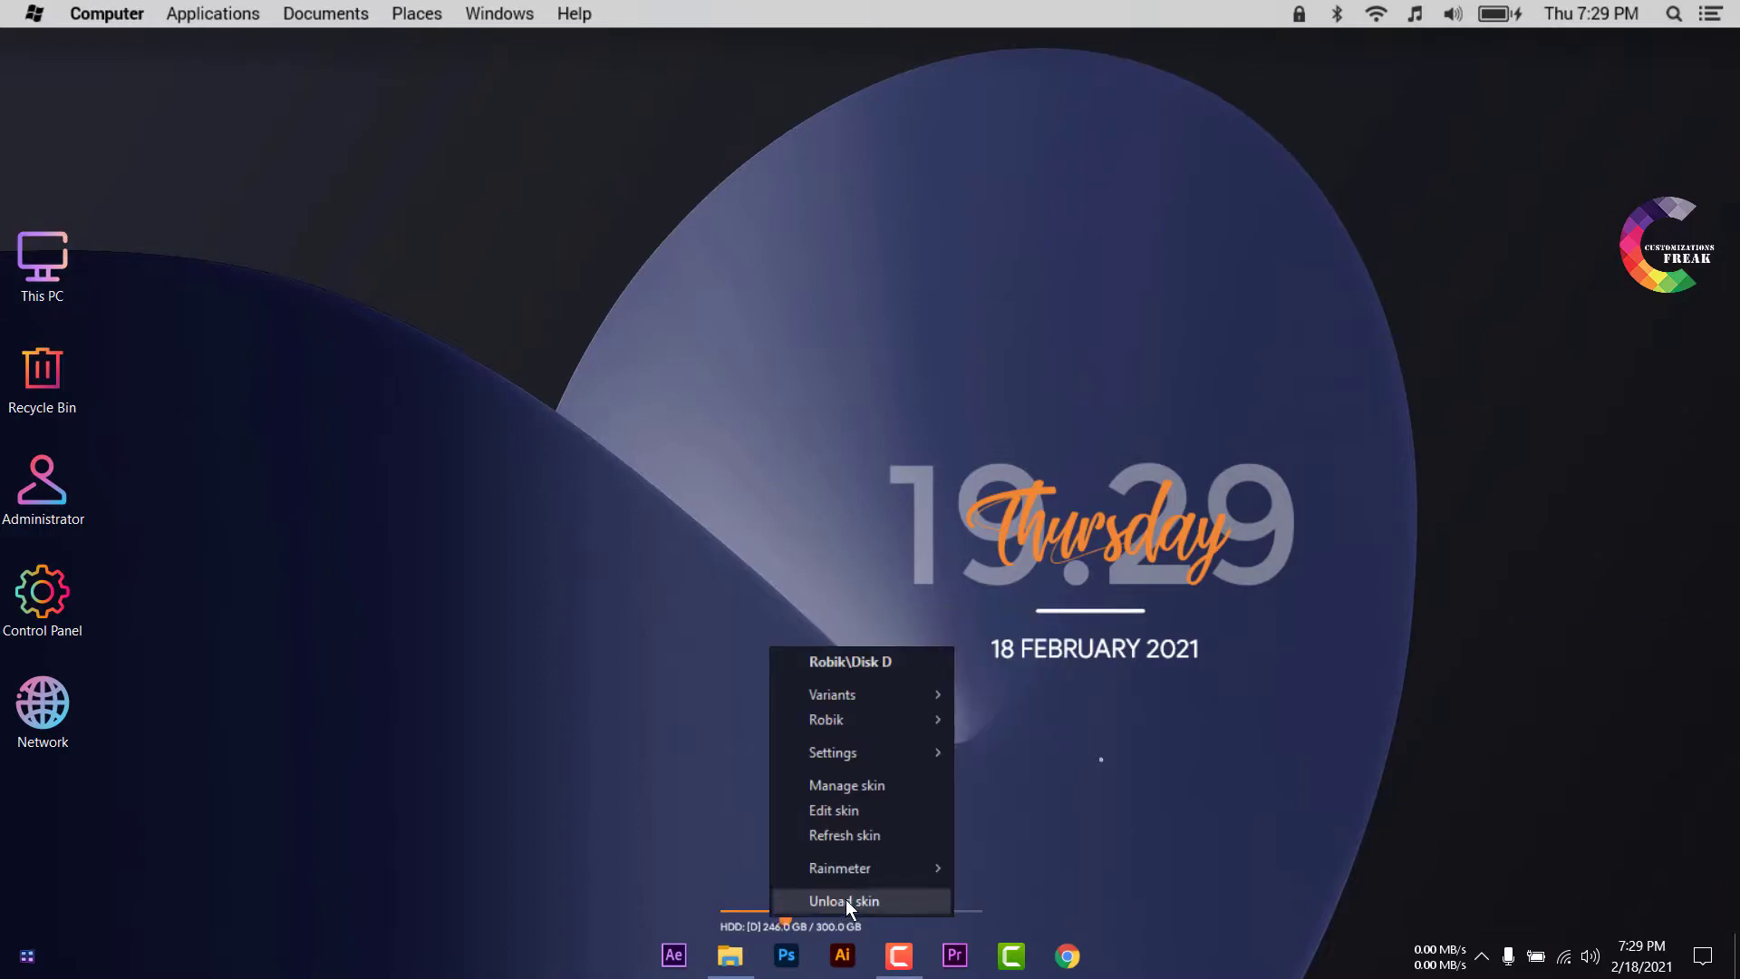
left_click(846, 899)
right_click(785, 914)
left_click(854, 898)
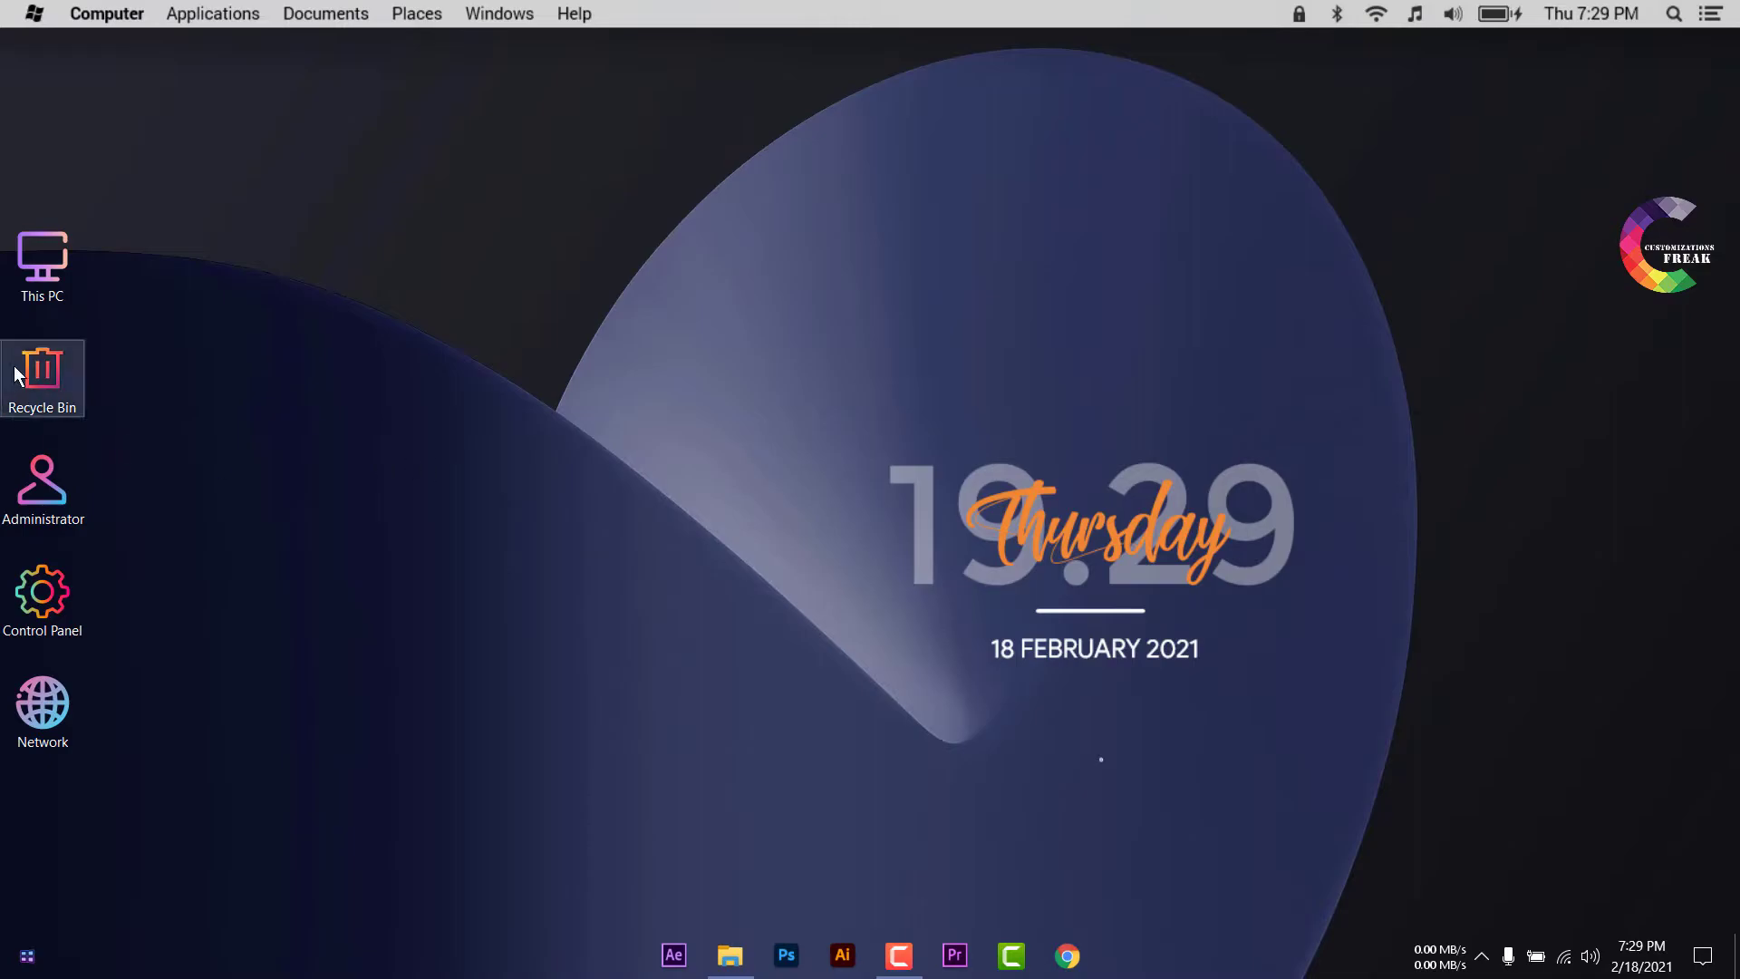
Hide the desktop icons and move the Robik clock to the upper-left corner of the desktop
right_click(372, 359)
mouse_move(496, 379)
left_click(697, 519)
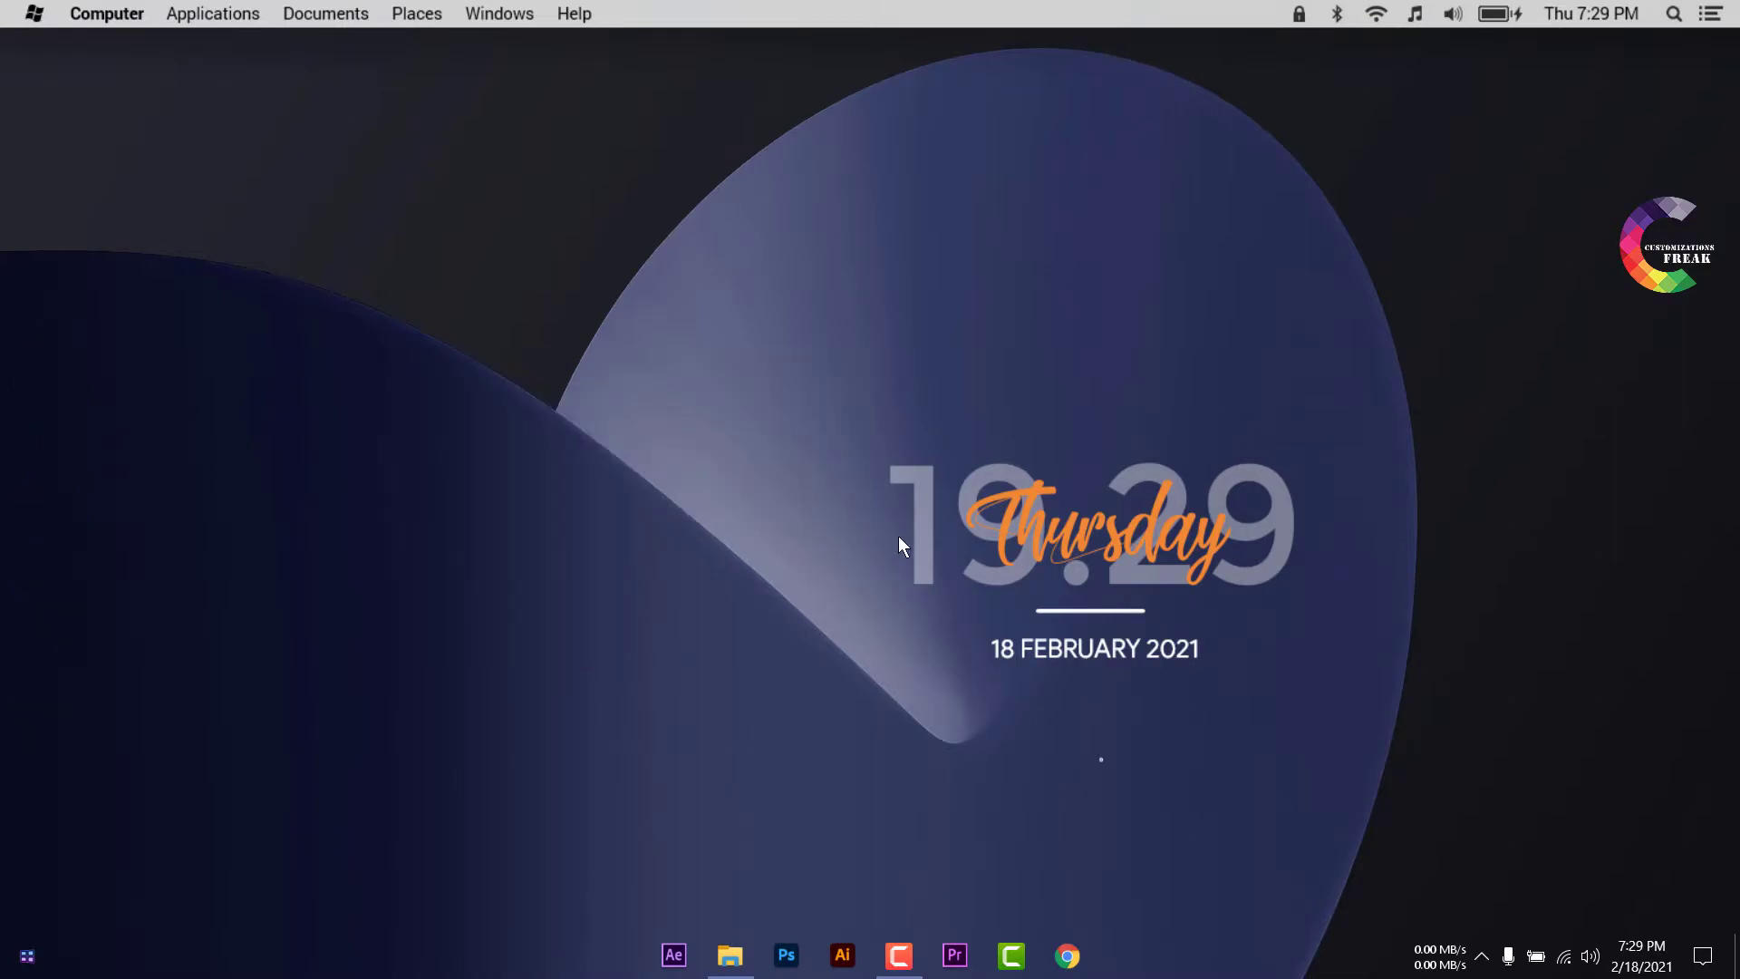
left_click_drag(899, 536, 204, 134)
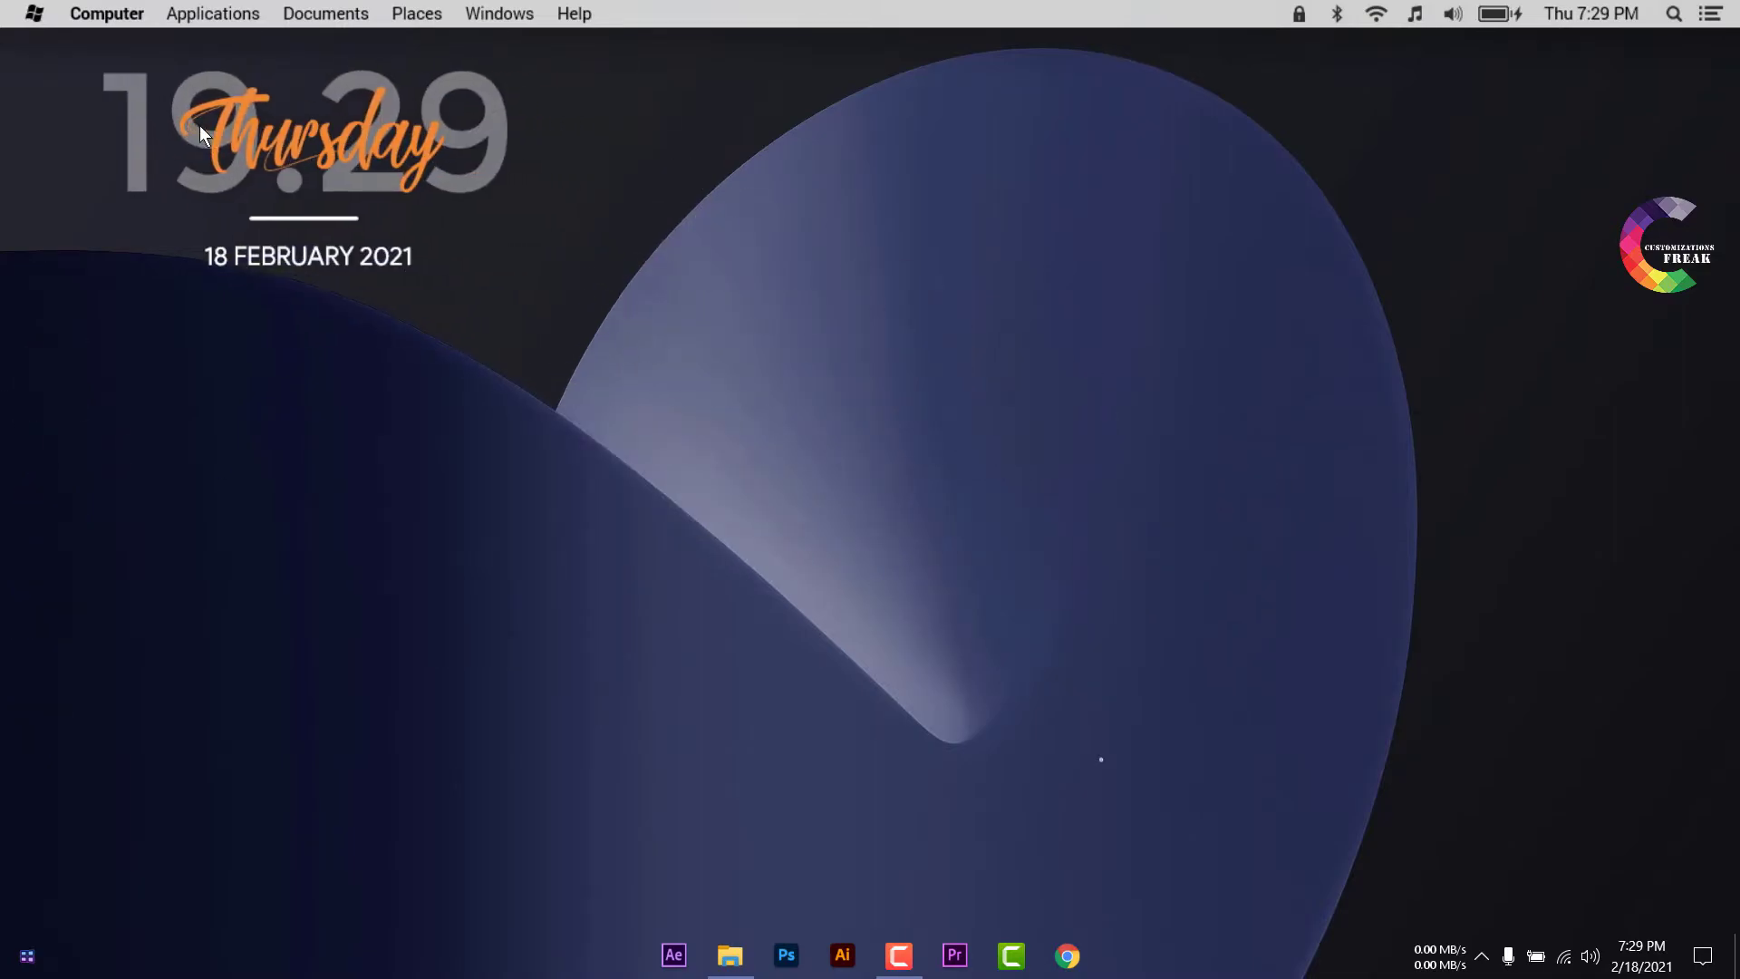
Load Launcher.ini from the BigSur skins in the Rainmeter manager and check it on the desktop
left_click(1481, 954)
double_click(1507, 912)
left_click_drag(923, 158, 1312, 160)
left_click(865, 284)
left_click(954, 406)
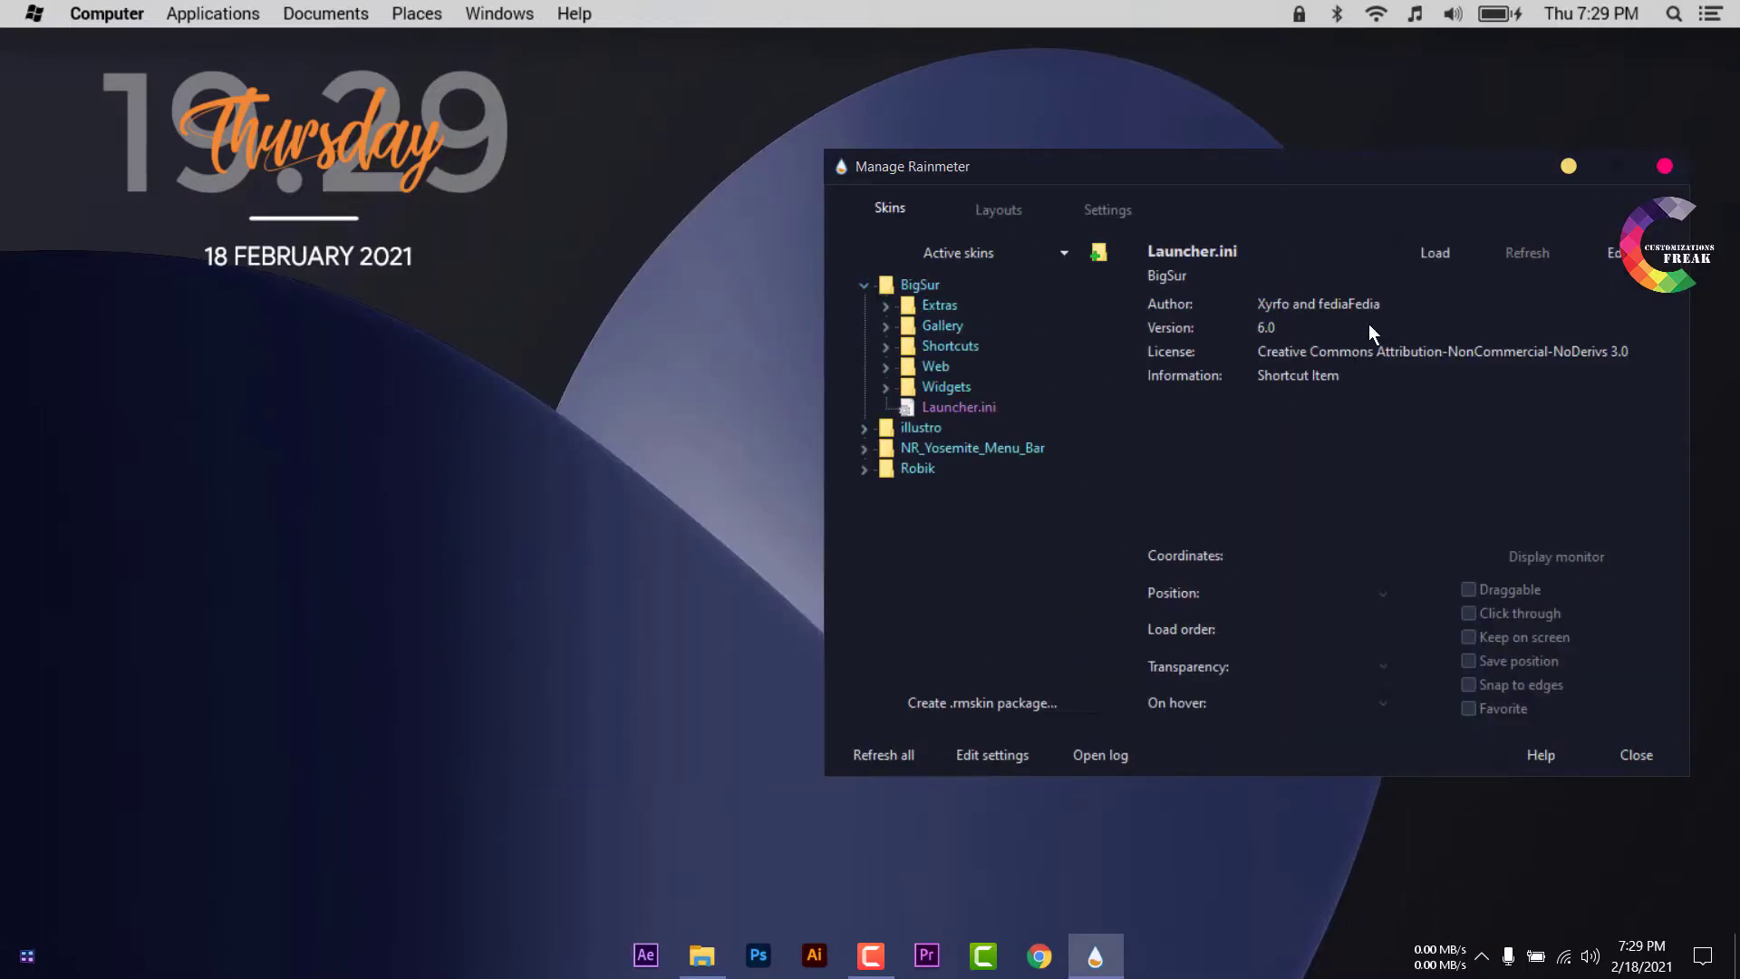
left_click(1421, 255)
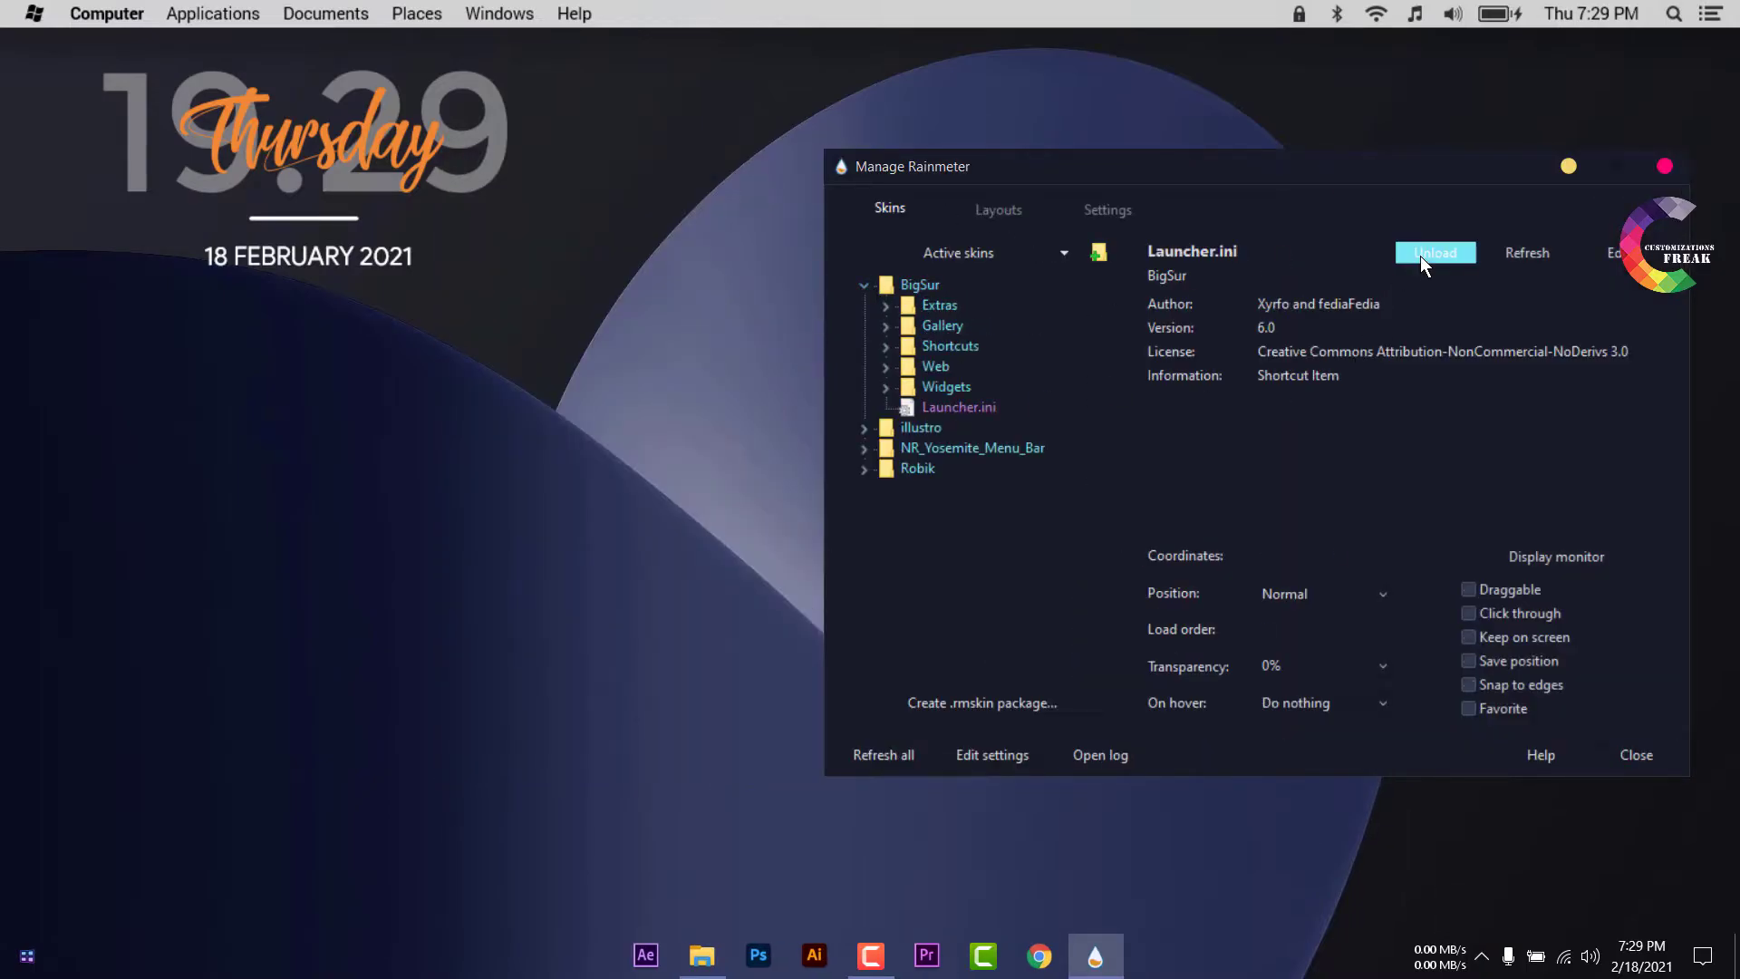
left_click(1565, 166)
left_click(1095, 955)
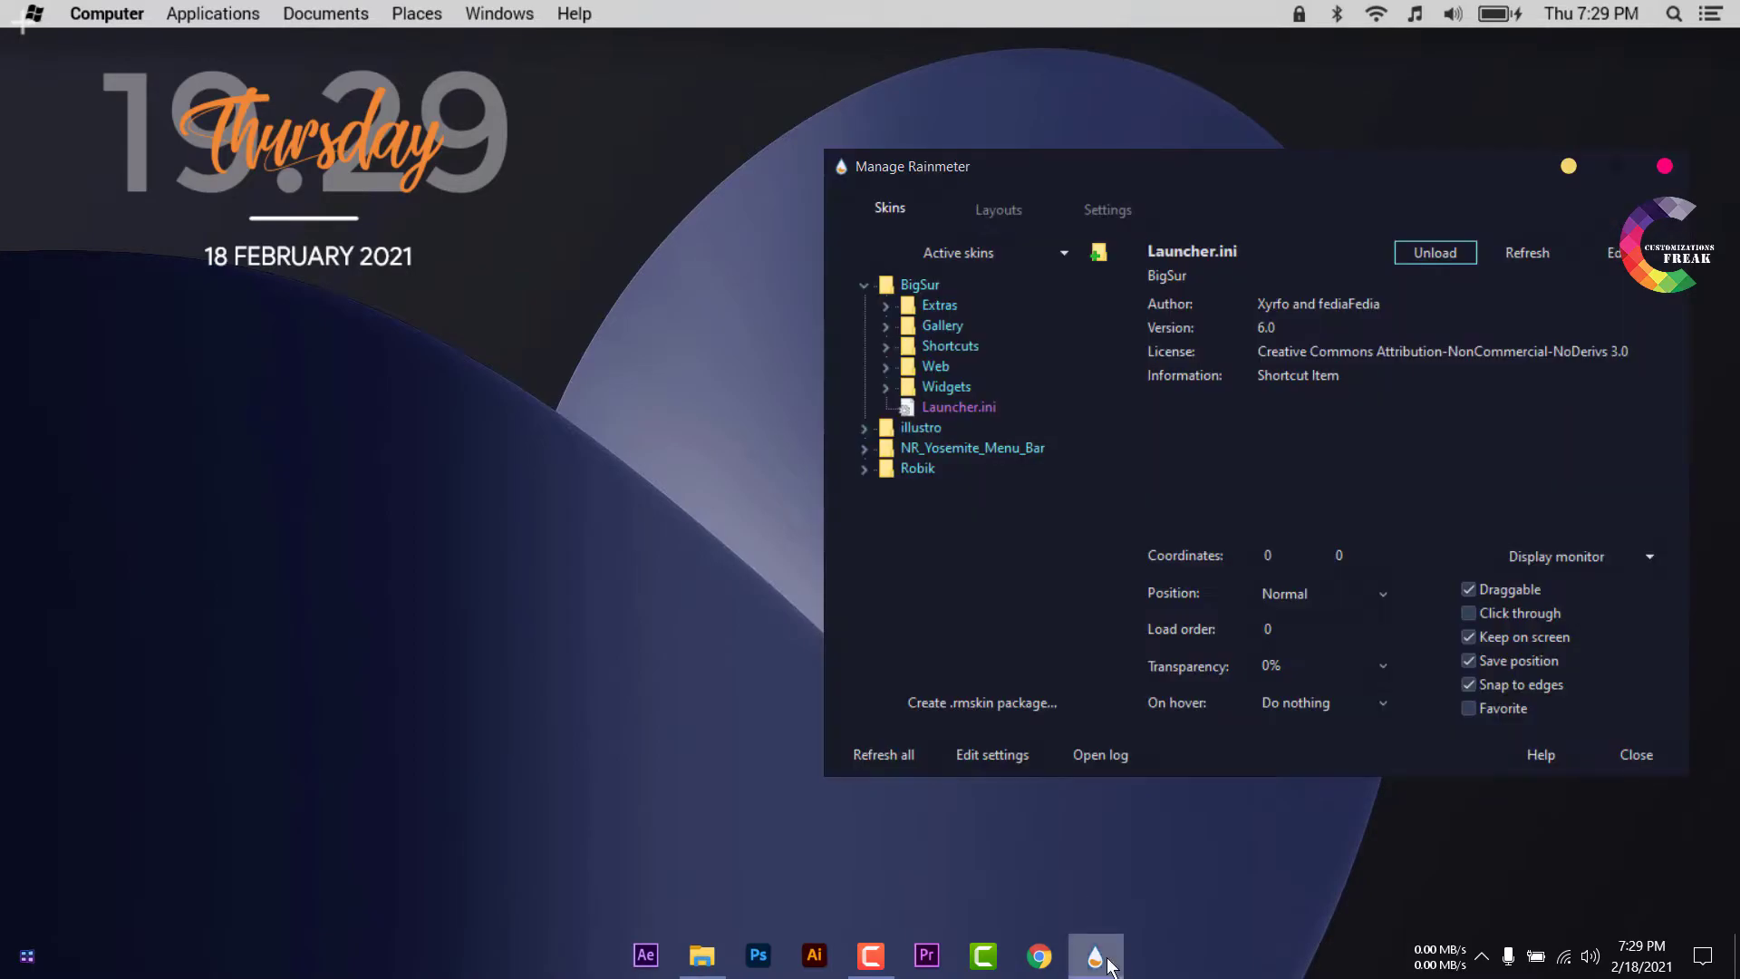
double_click(948, 308)
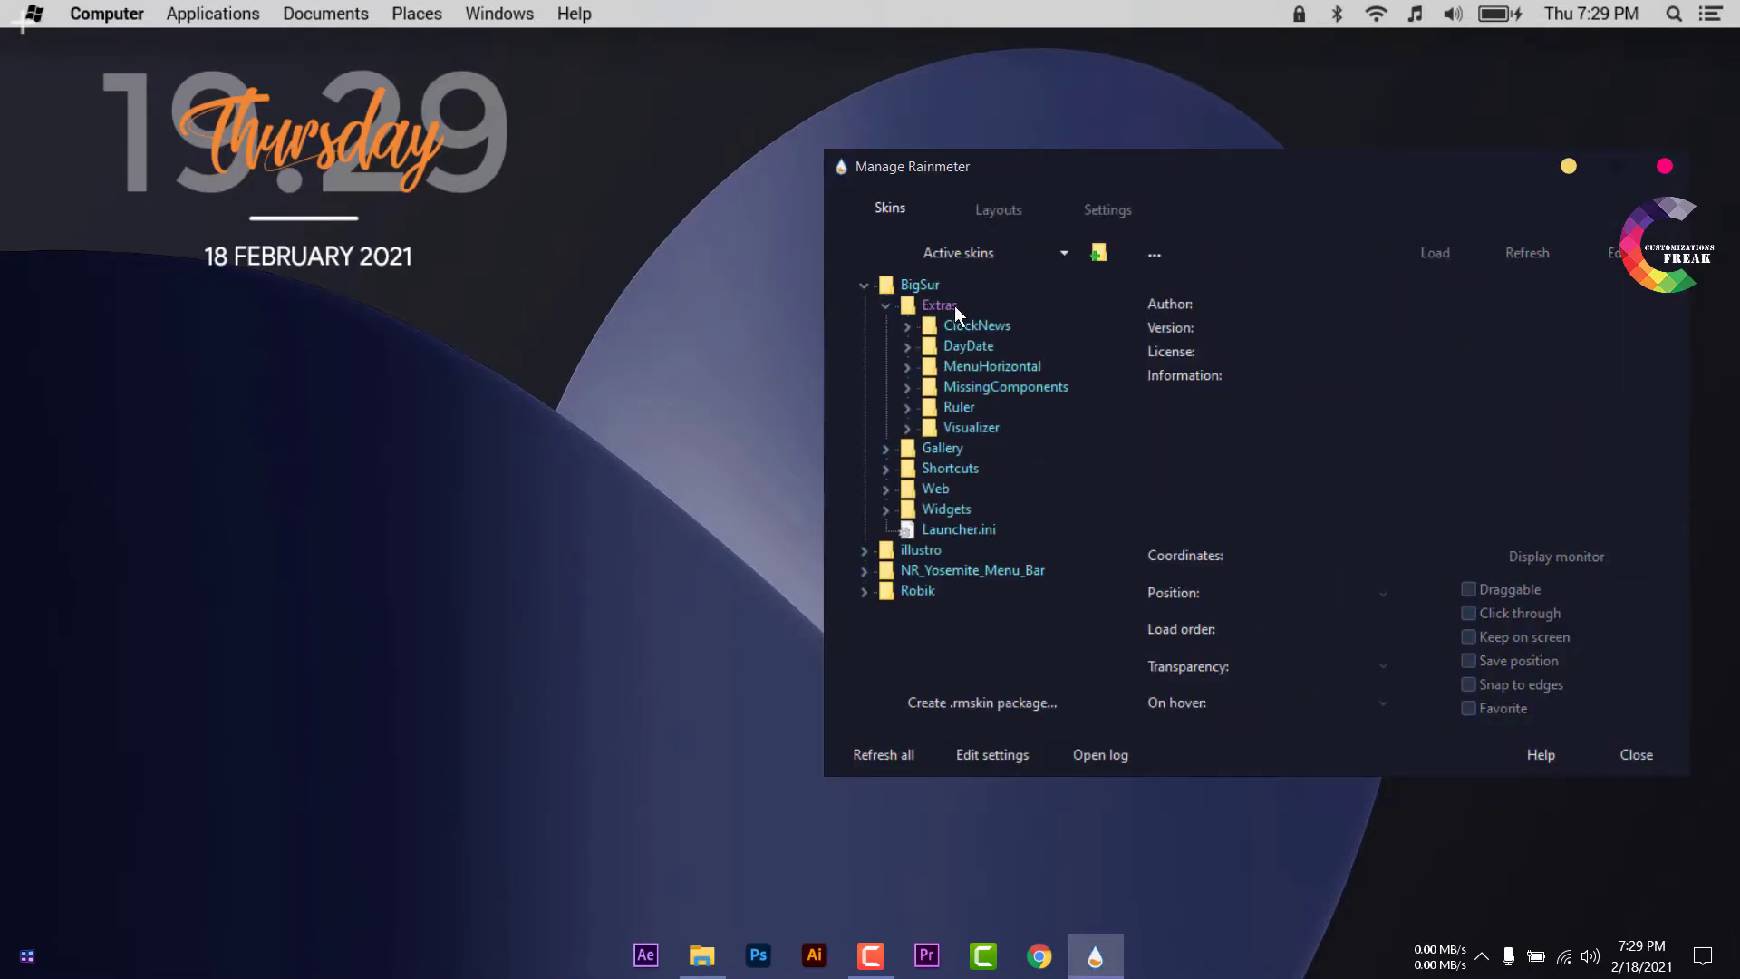
double_click(986, 324)
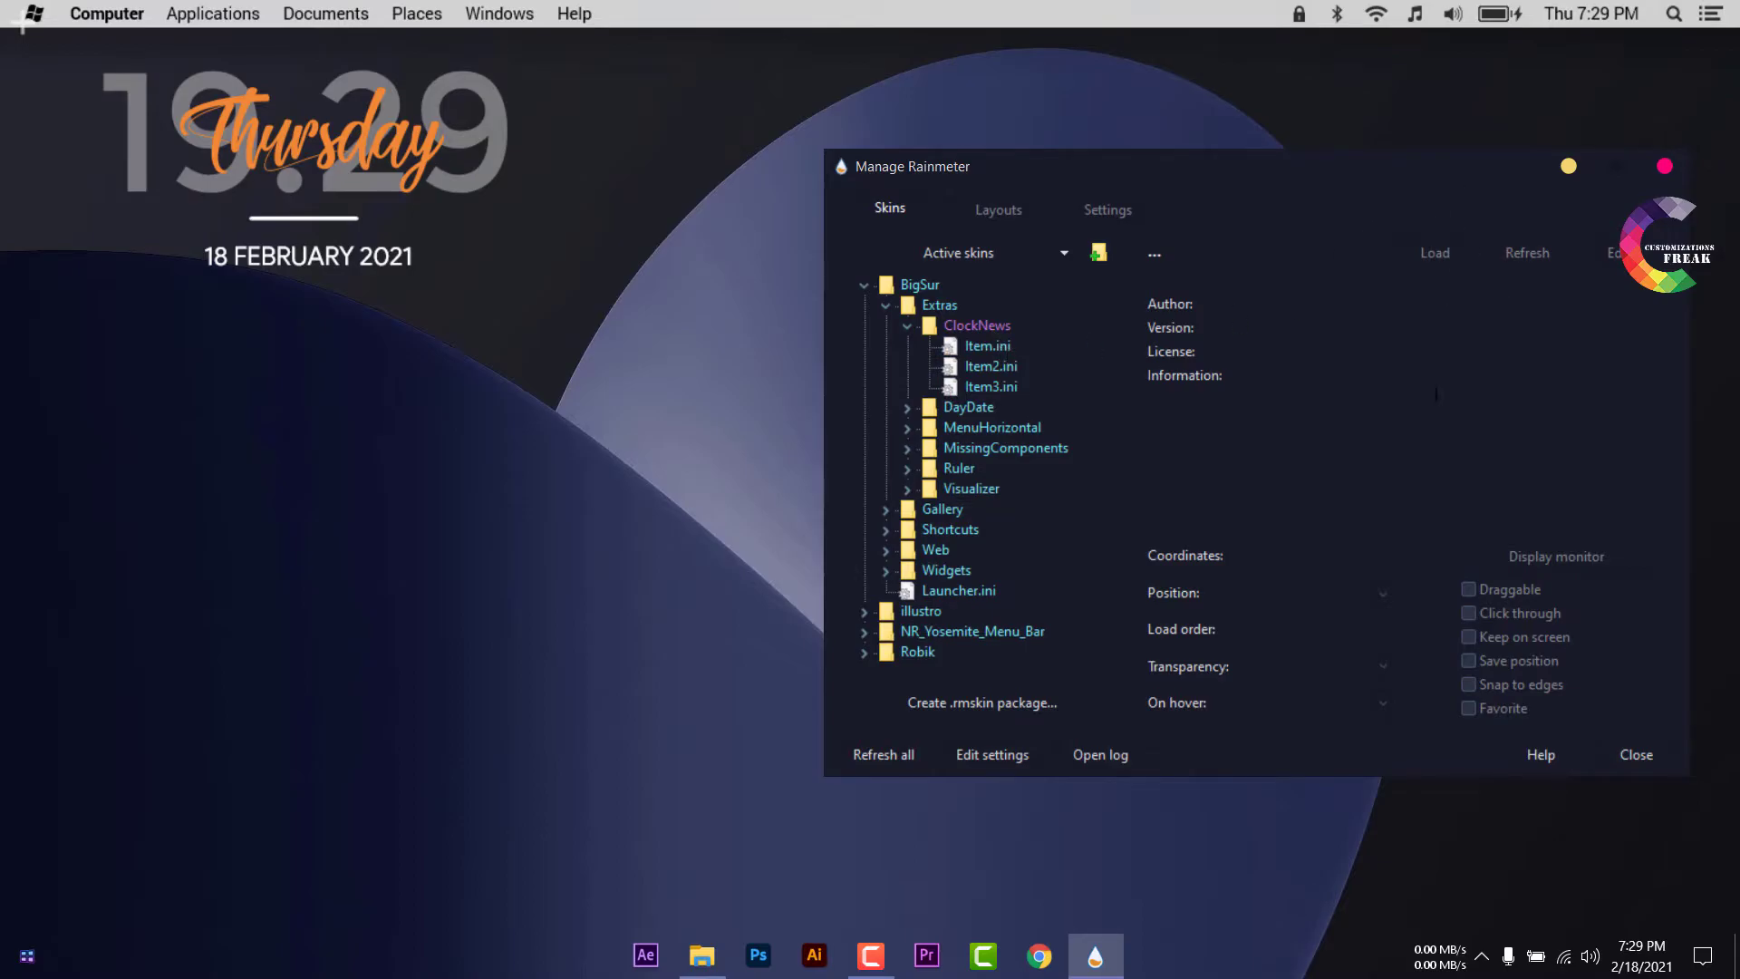
left_click(1664, 166)
Install BigSur.rmskin from the Doing Big Sur folder, apply its setup, dismiss the AutoIt error and close the folder window
left_click(729, 955)
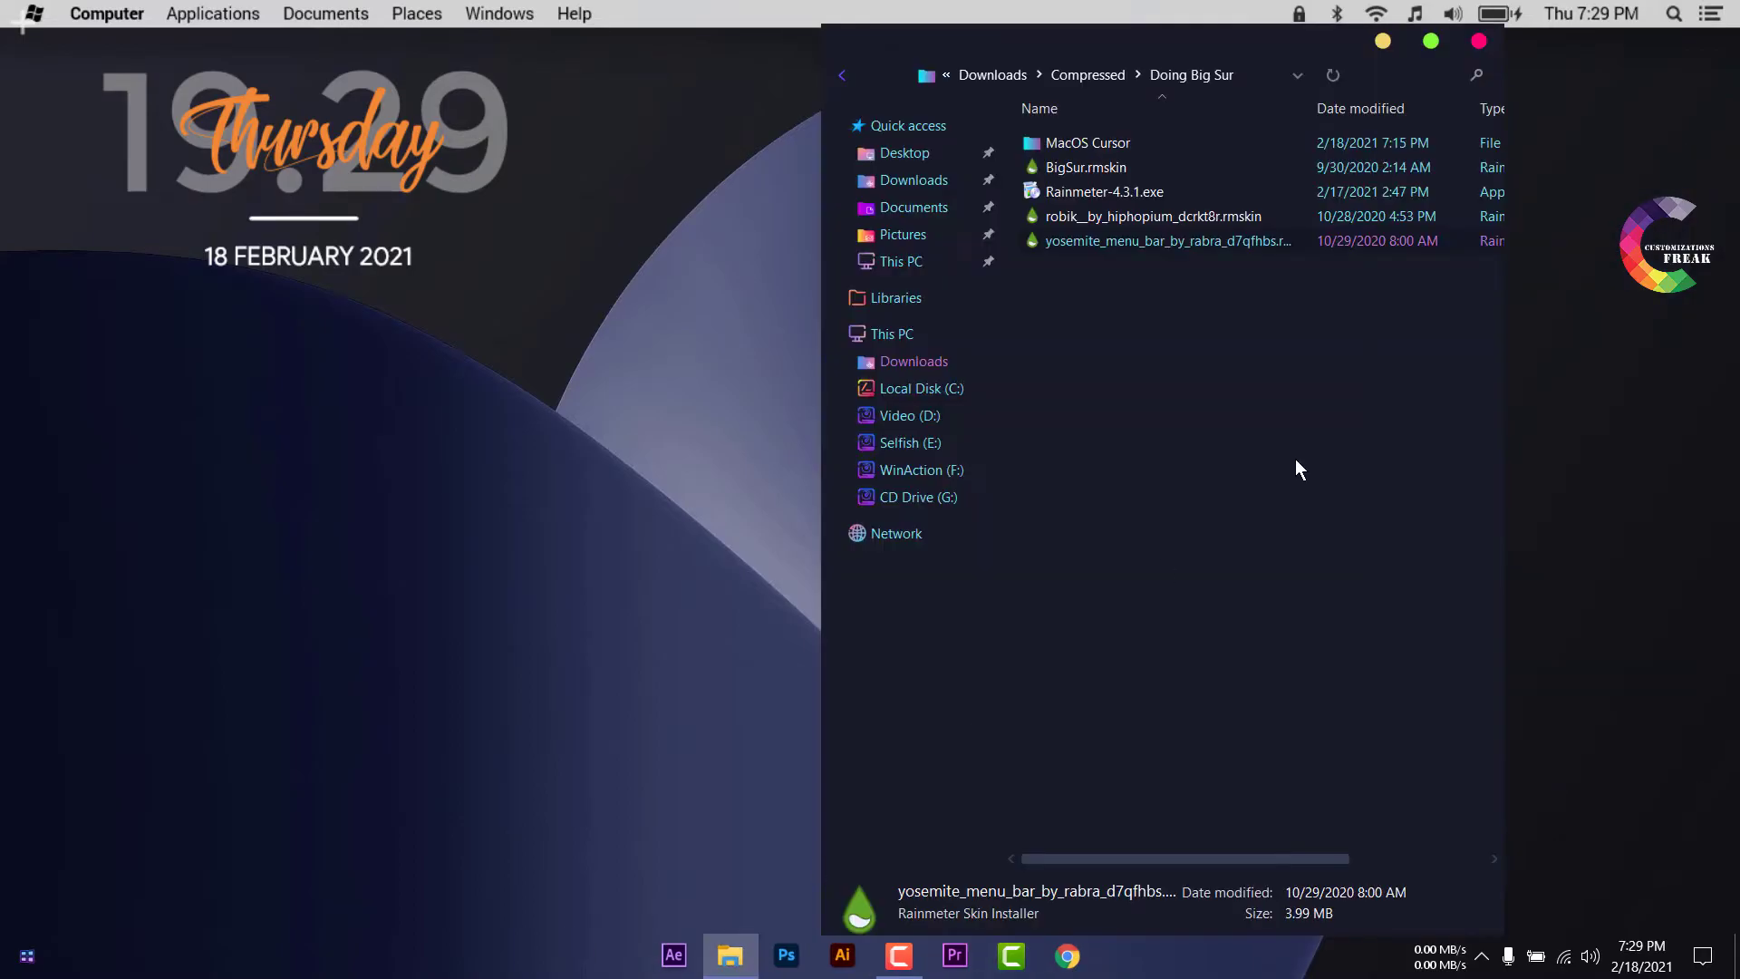
double_click(1146, 165)
left_click(945, 686)
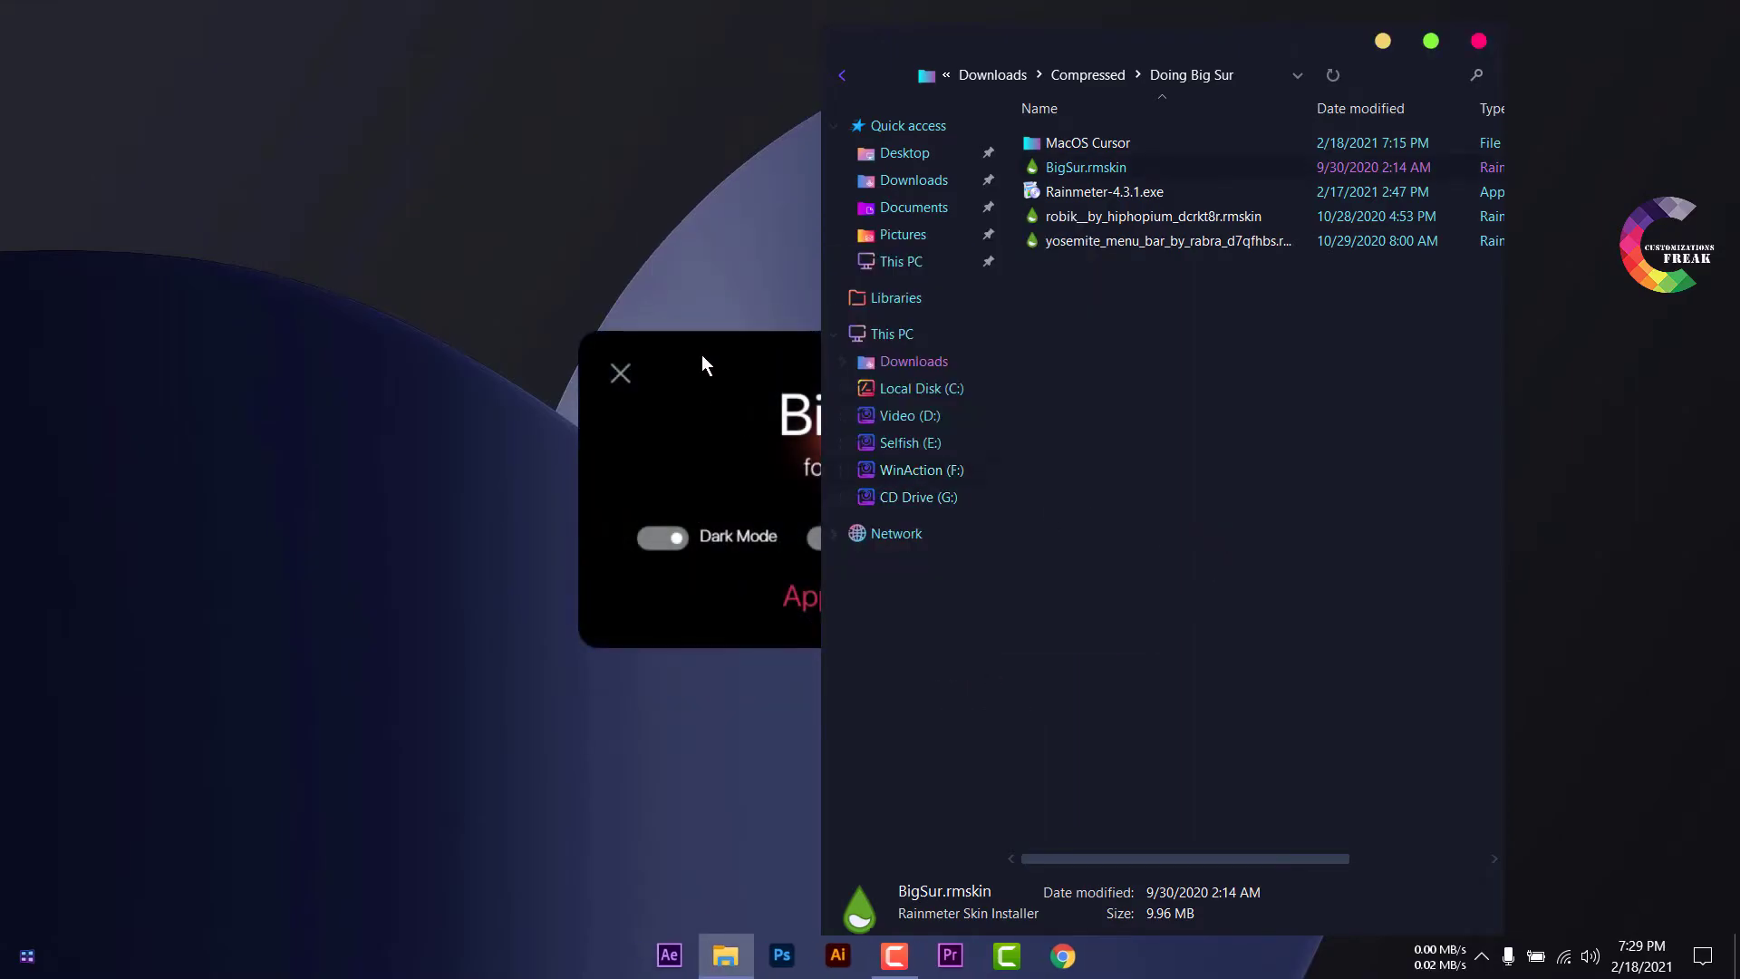
left_click(866, 595)
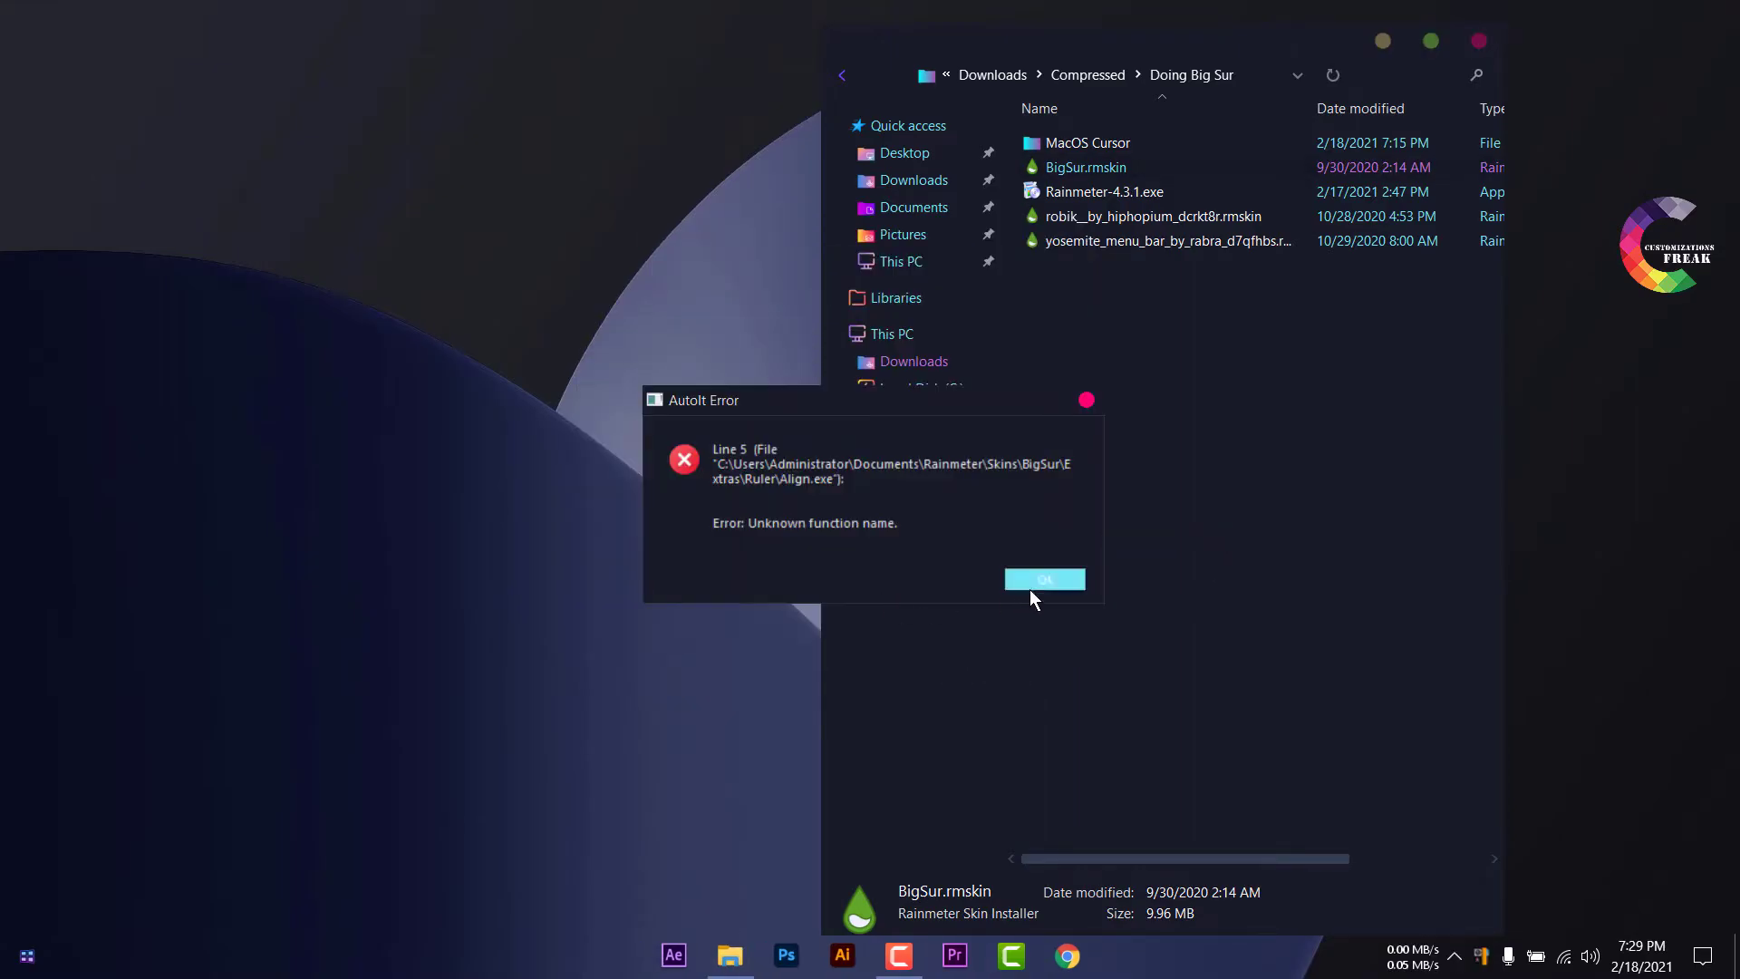
left_click(1030, 587)
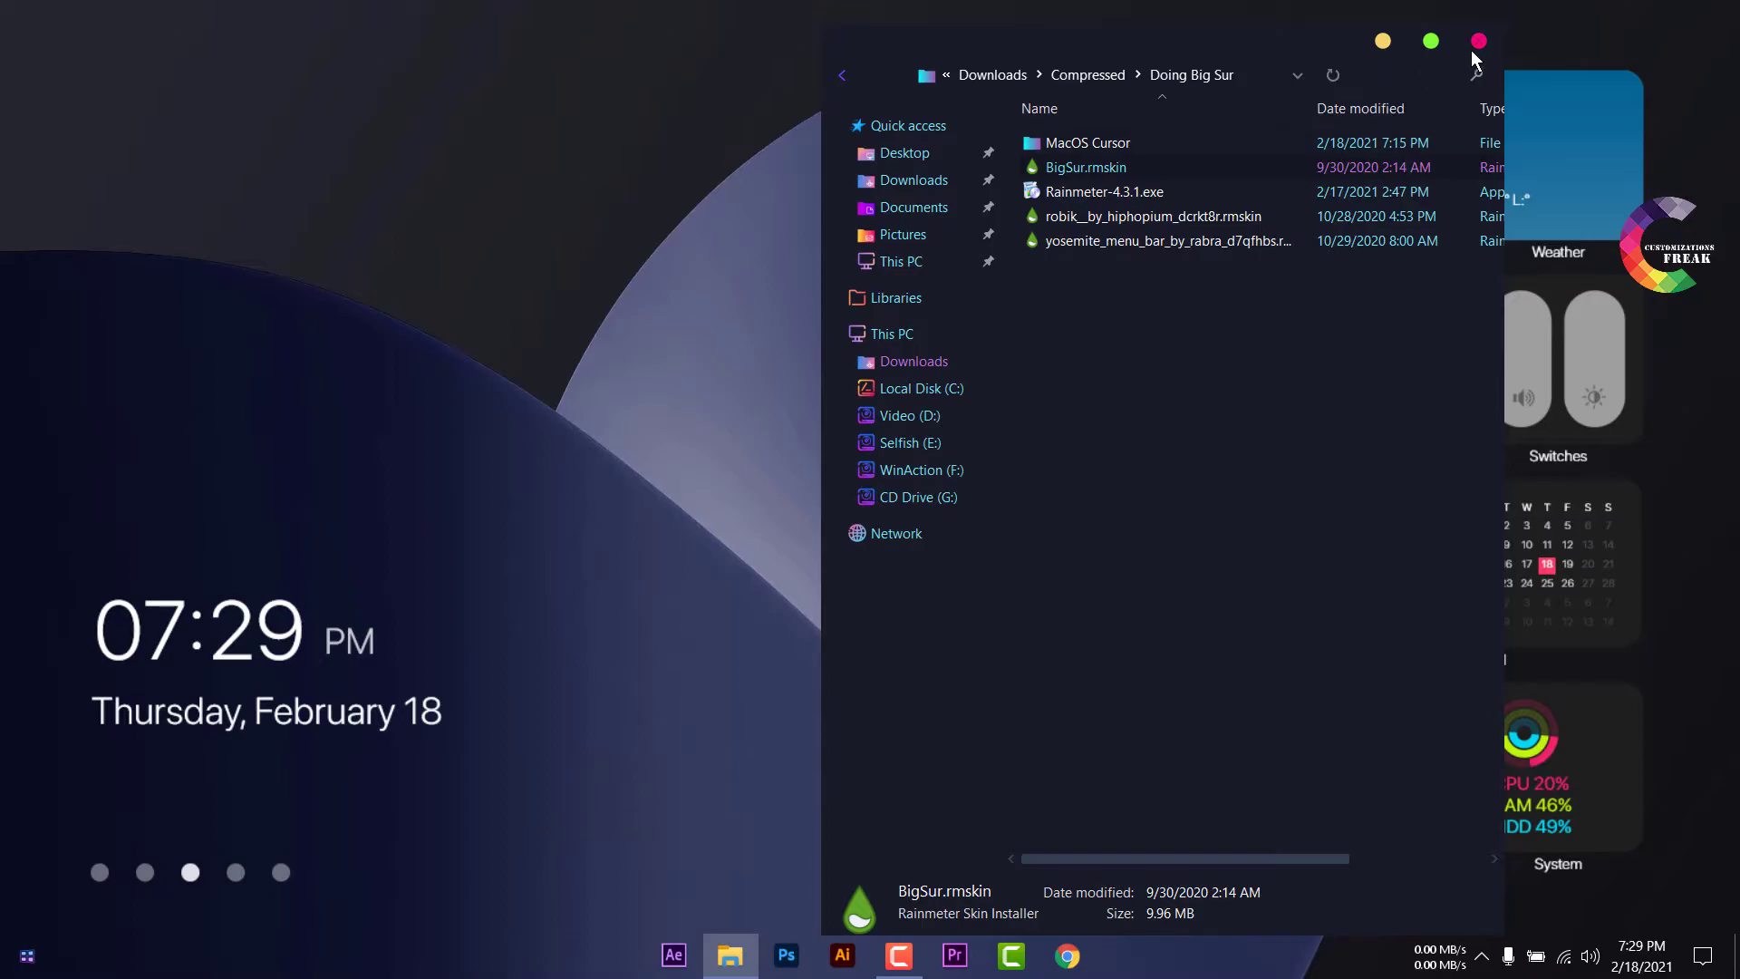
left_click(1478, 41)
Load MenuBar.ini from the NR_Yosemite_Menu_Bar skins in the Rainmeter manager
left_click(1482, 956)
left_click(1504, 910)
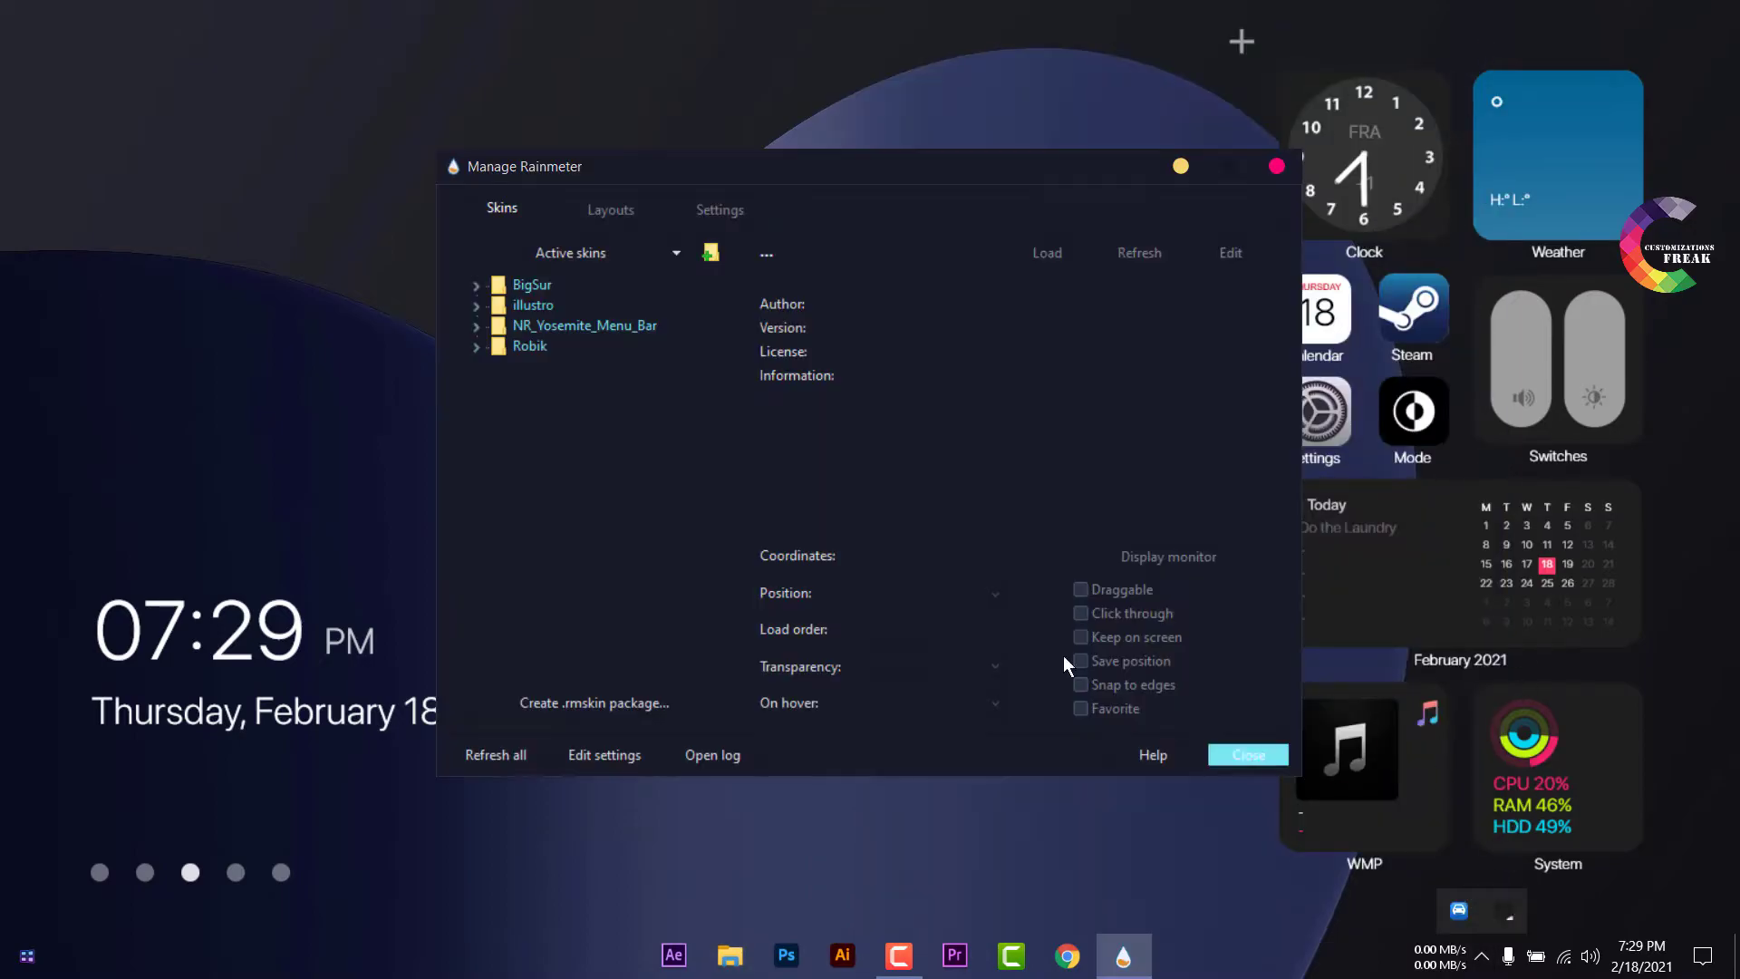
double_click(540, 325)
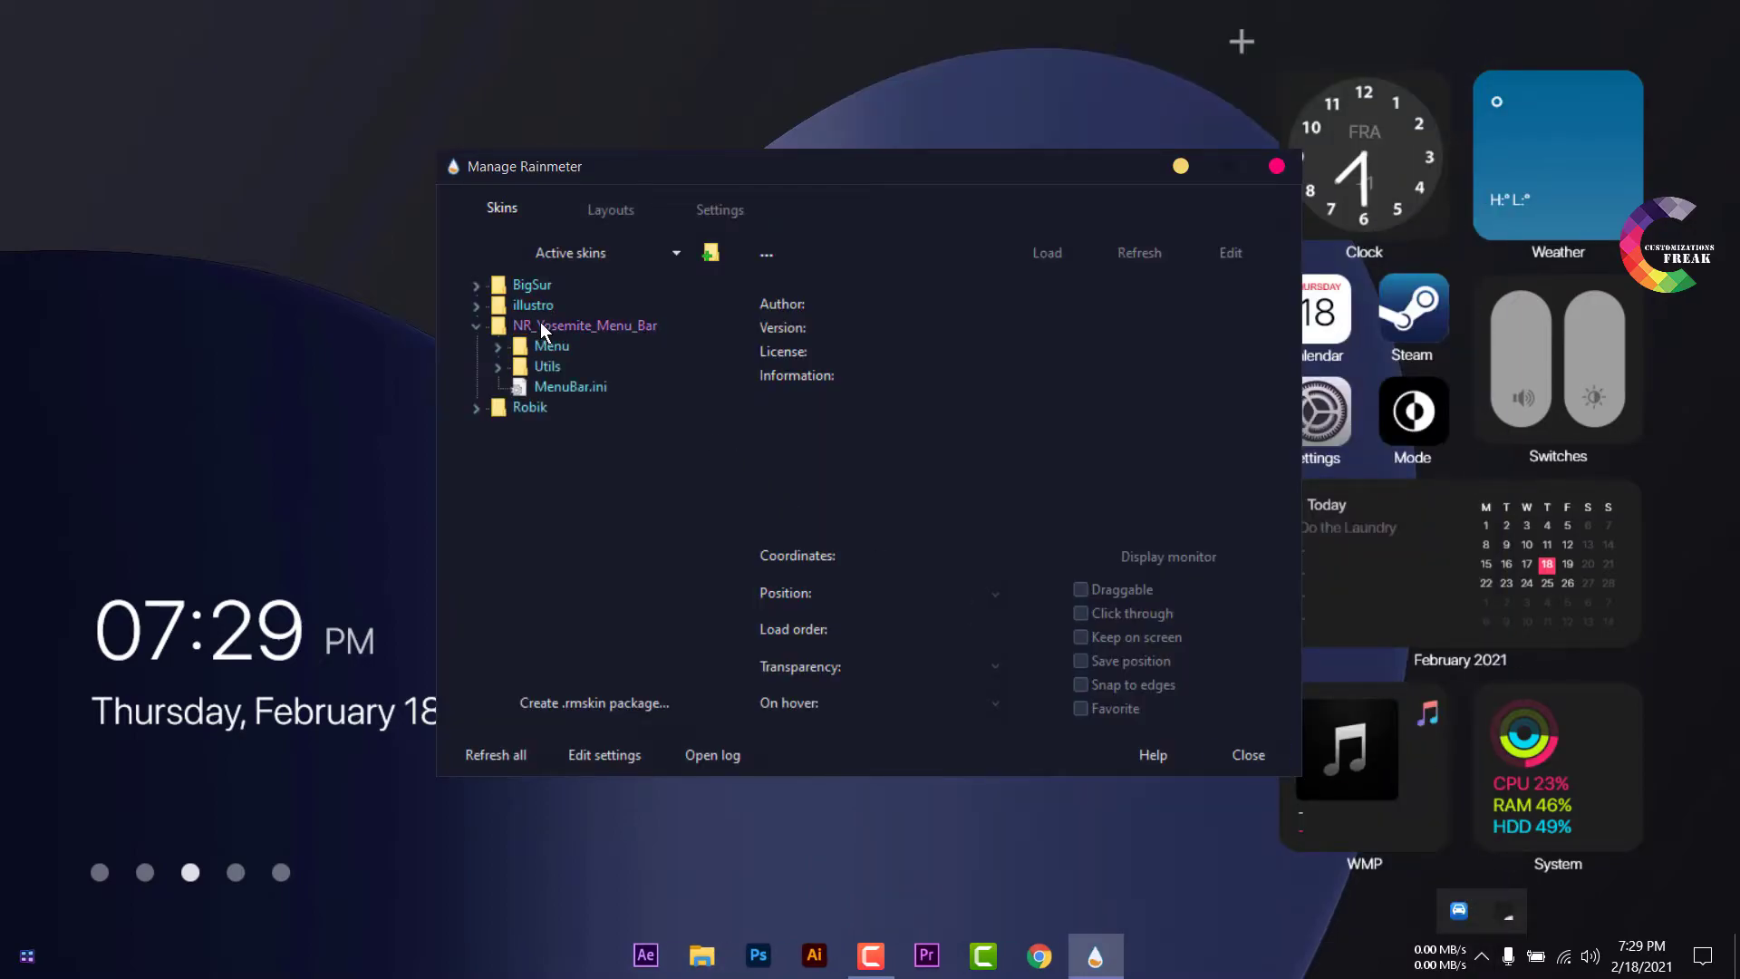
left_click(565, 387)
left_click(1047, 253)
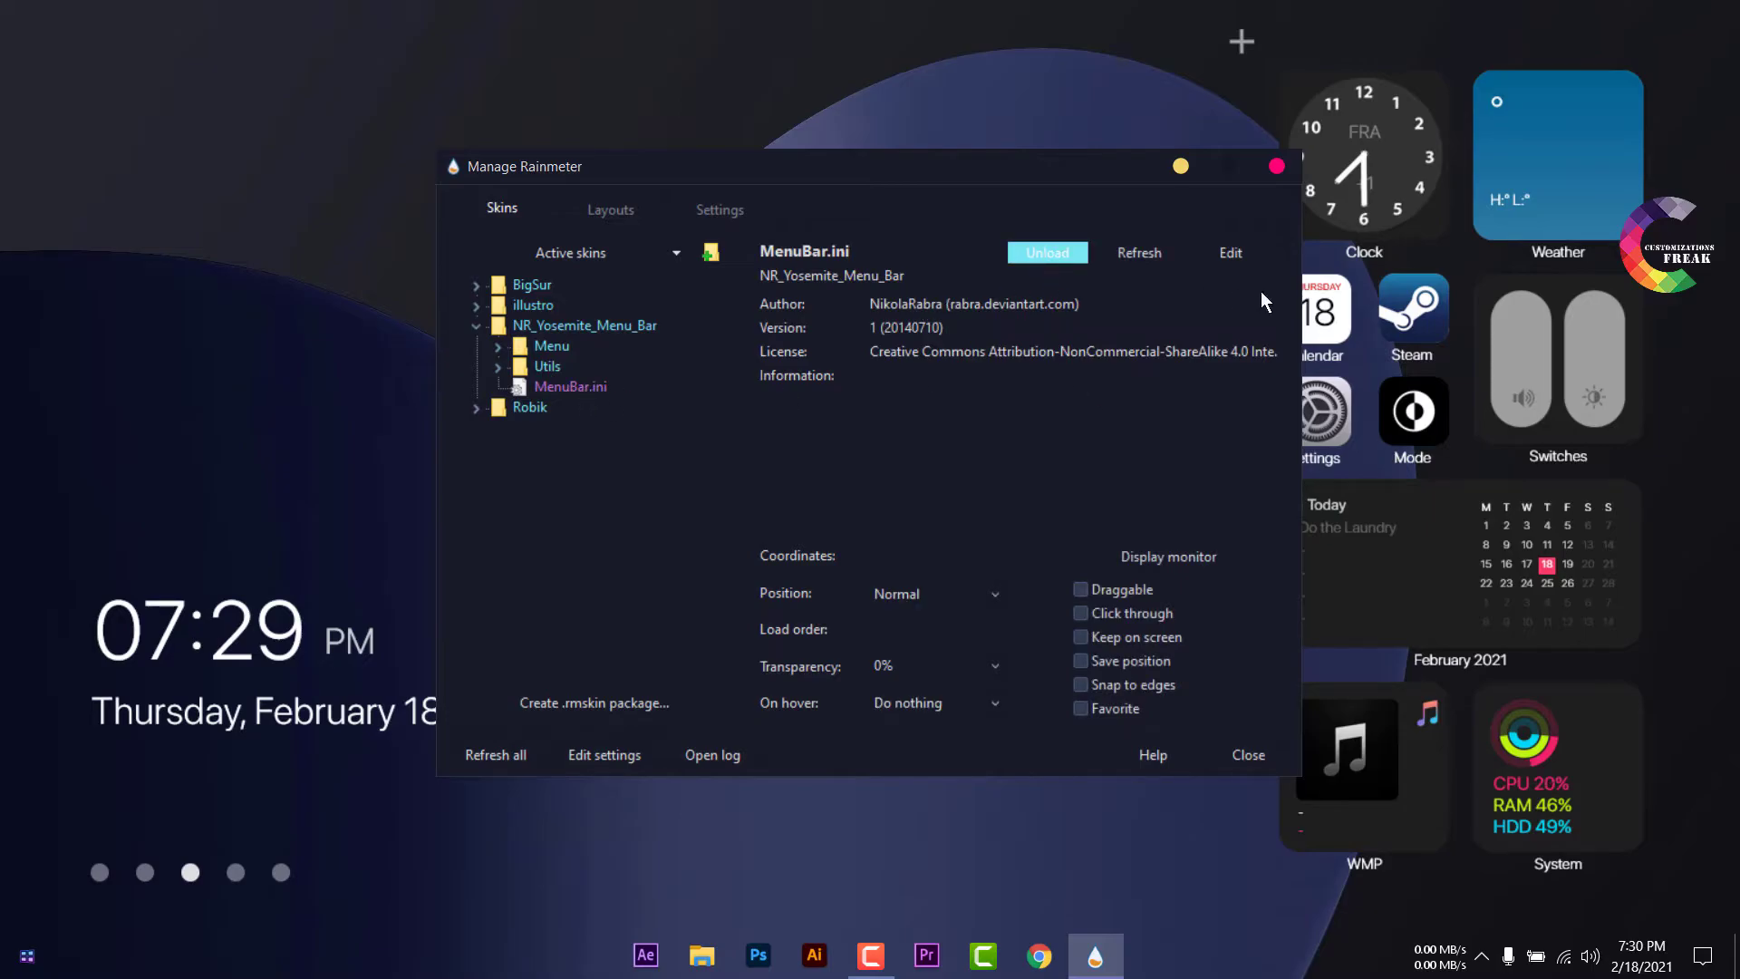
Load Robik's Visualizer.ini and move the BigSur date and time skin to the upper-left area of the desktop
double_click(529, 407)
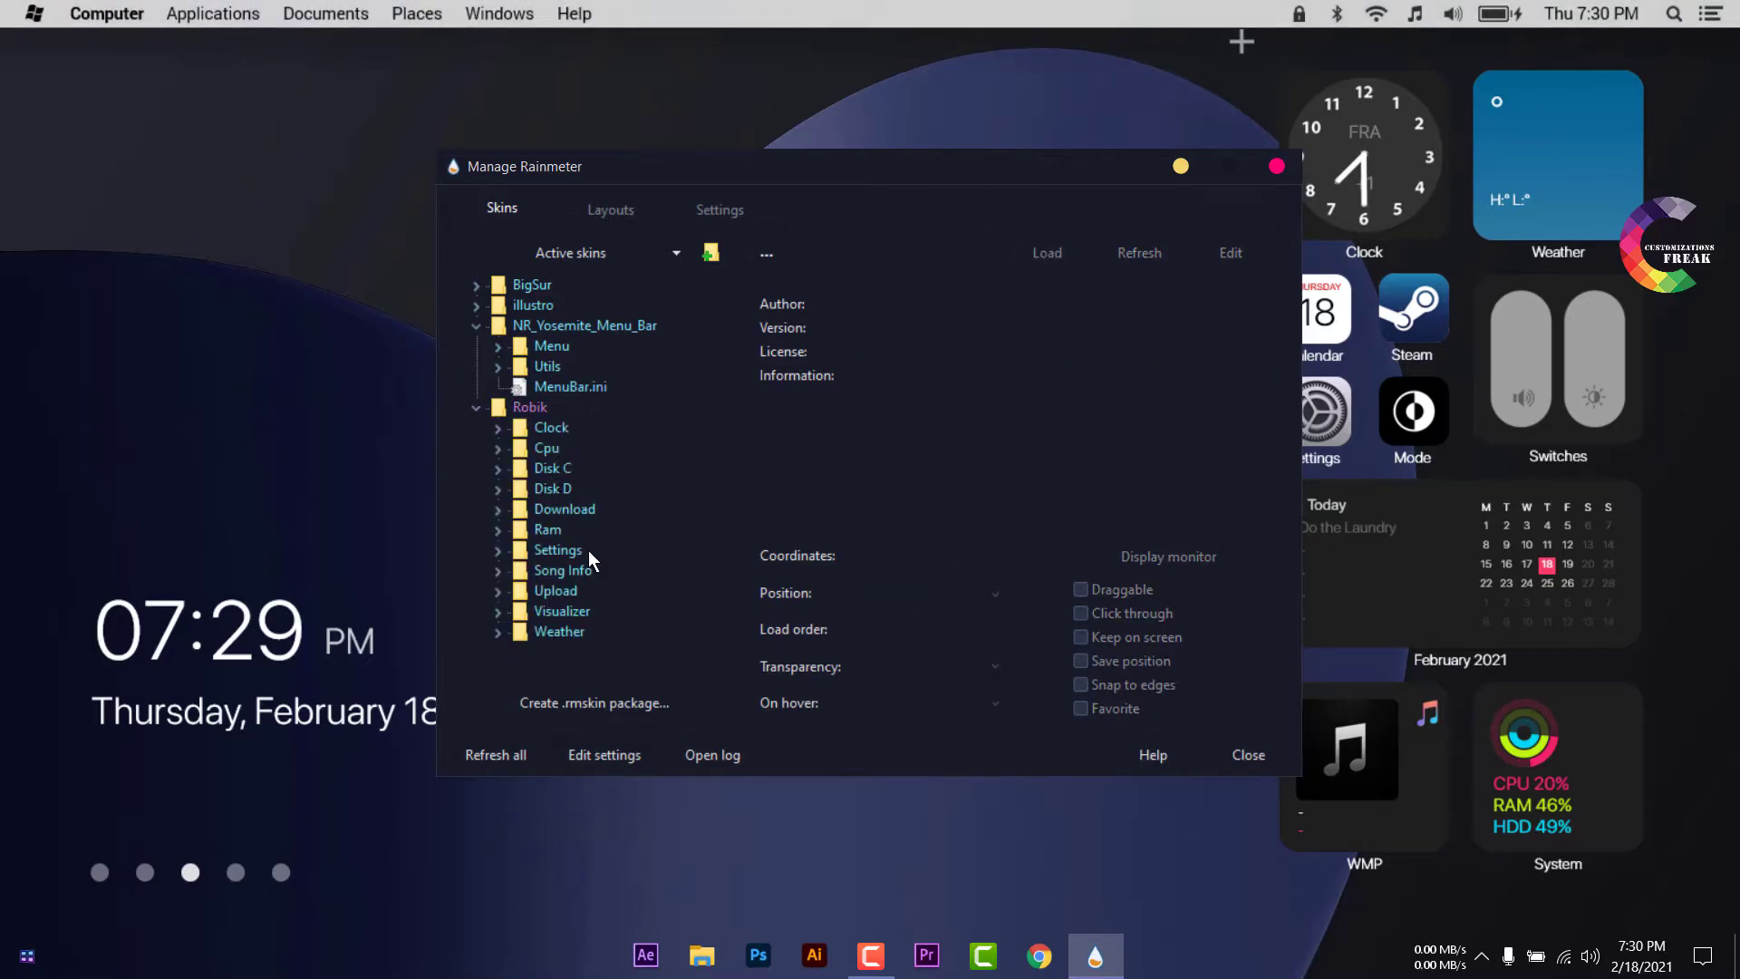
double_click(564, 610)
left_click(585, 633)
left_click(1047, 252)
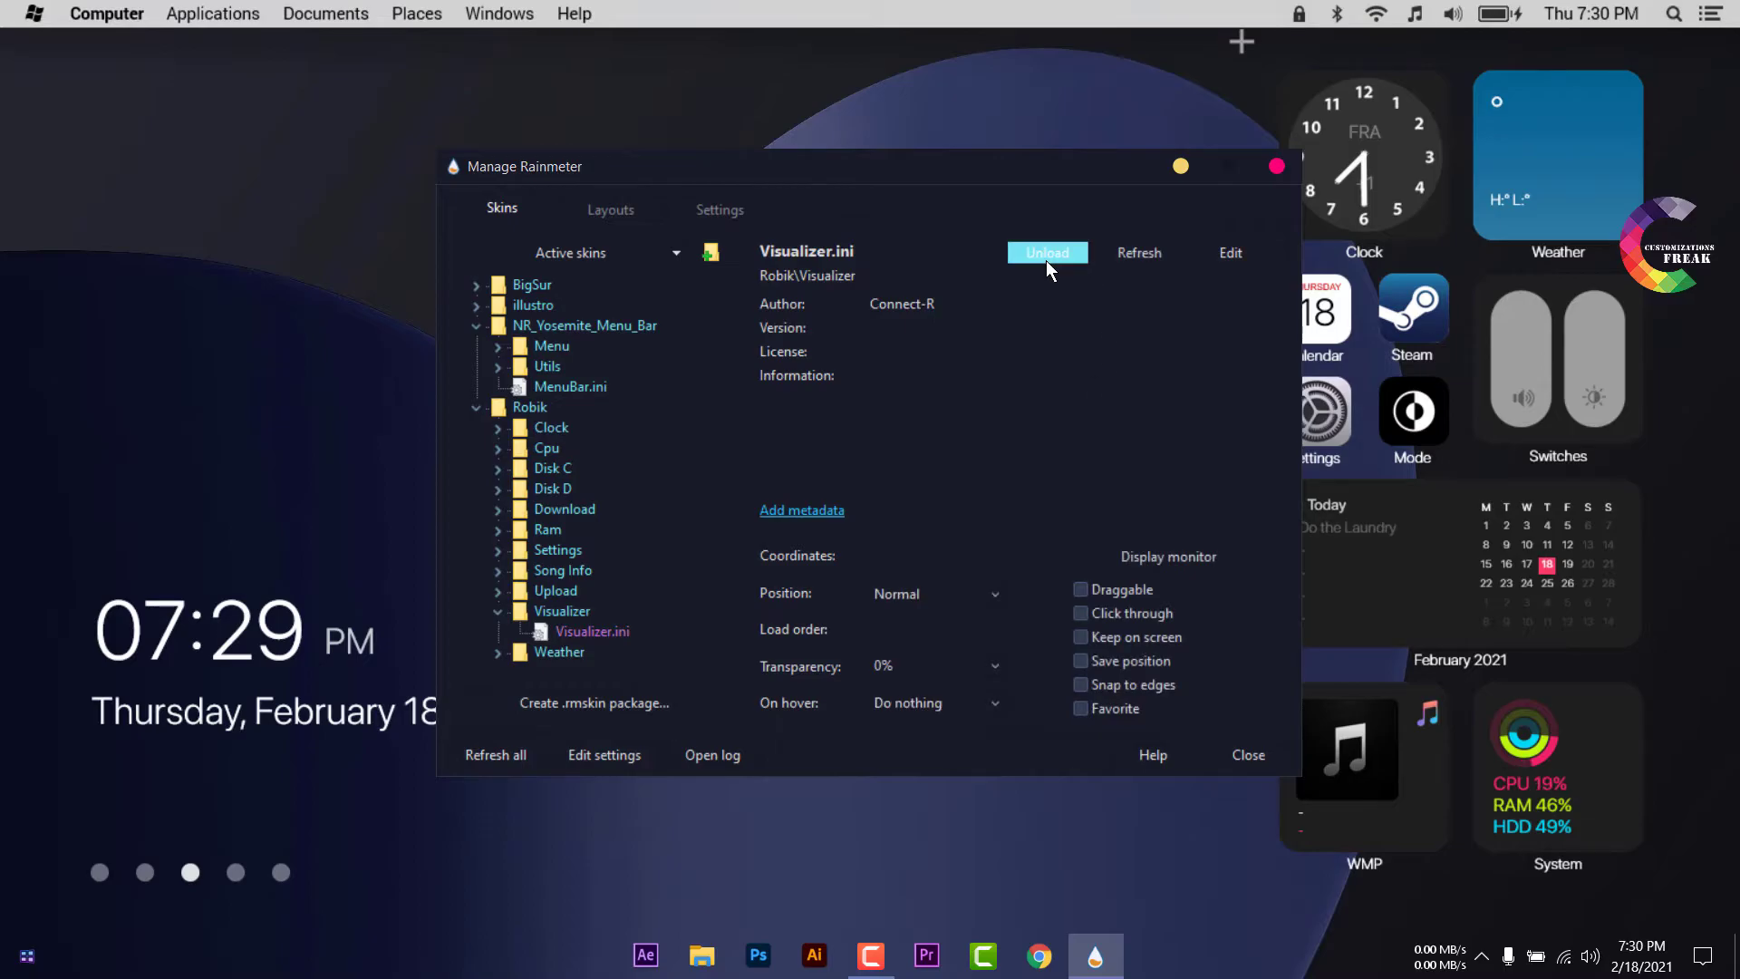
left_click(1181, 166)
left_click_drag(233, 651, 188, 111)
Install the MacOS Cursor scheme from Install.inf in Downloads\Compressed\Doing Big Sur and accept the resulting mouse pointer properties
left_click(702, 956)
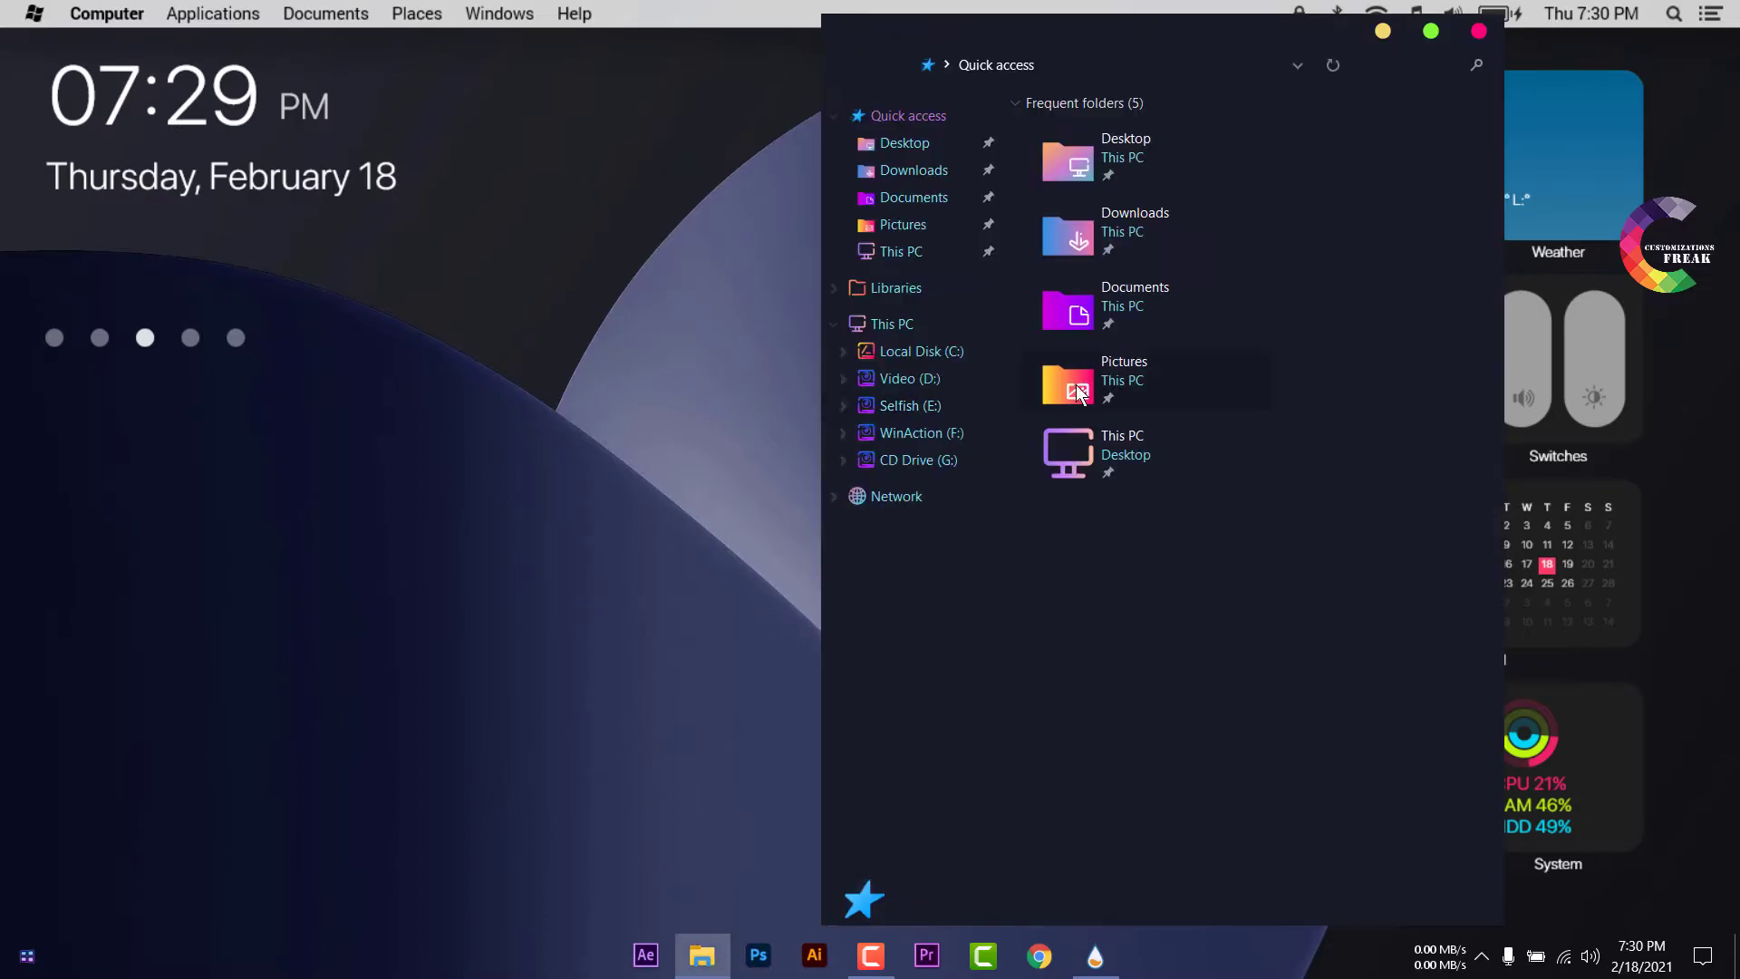
left_click(893, 170)
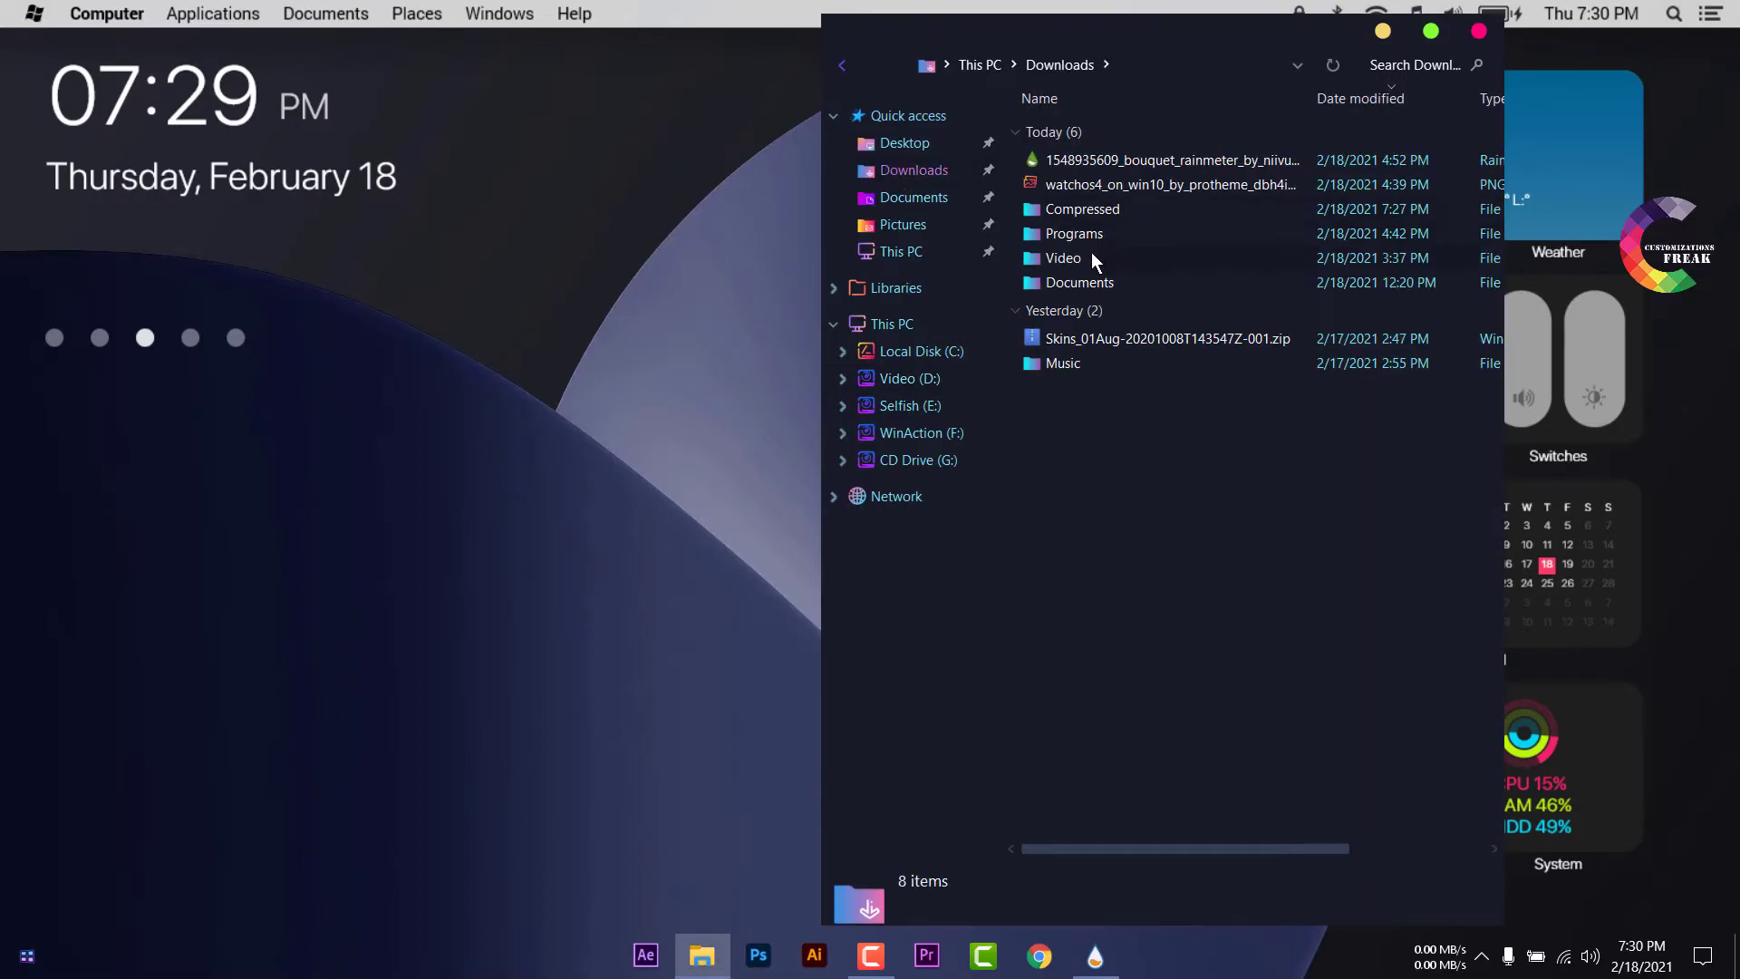
double_click(1093, 207)
double_click(1096, 160)
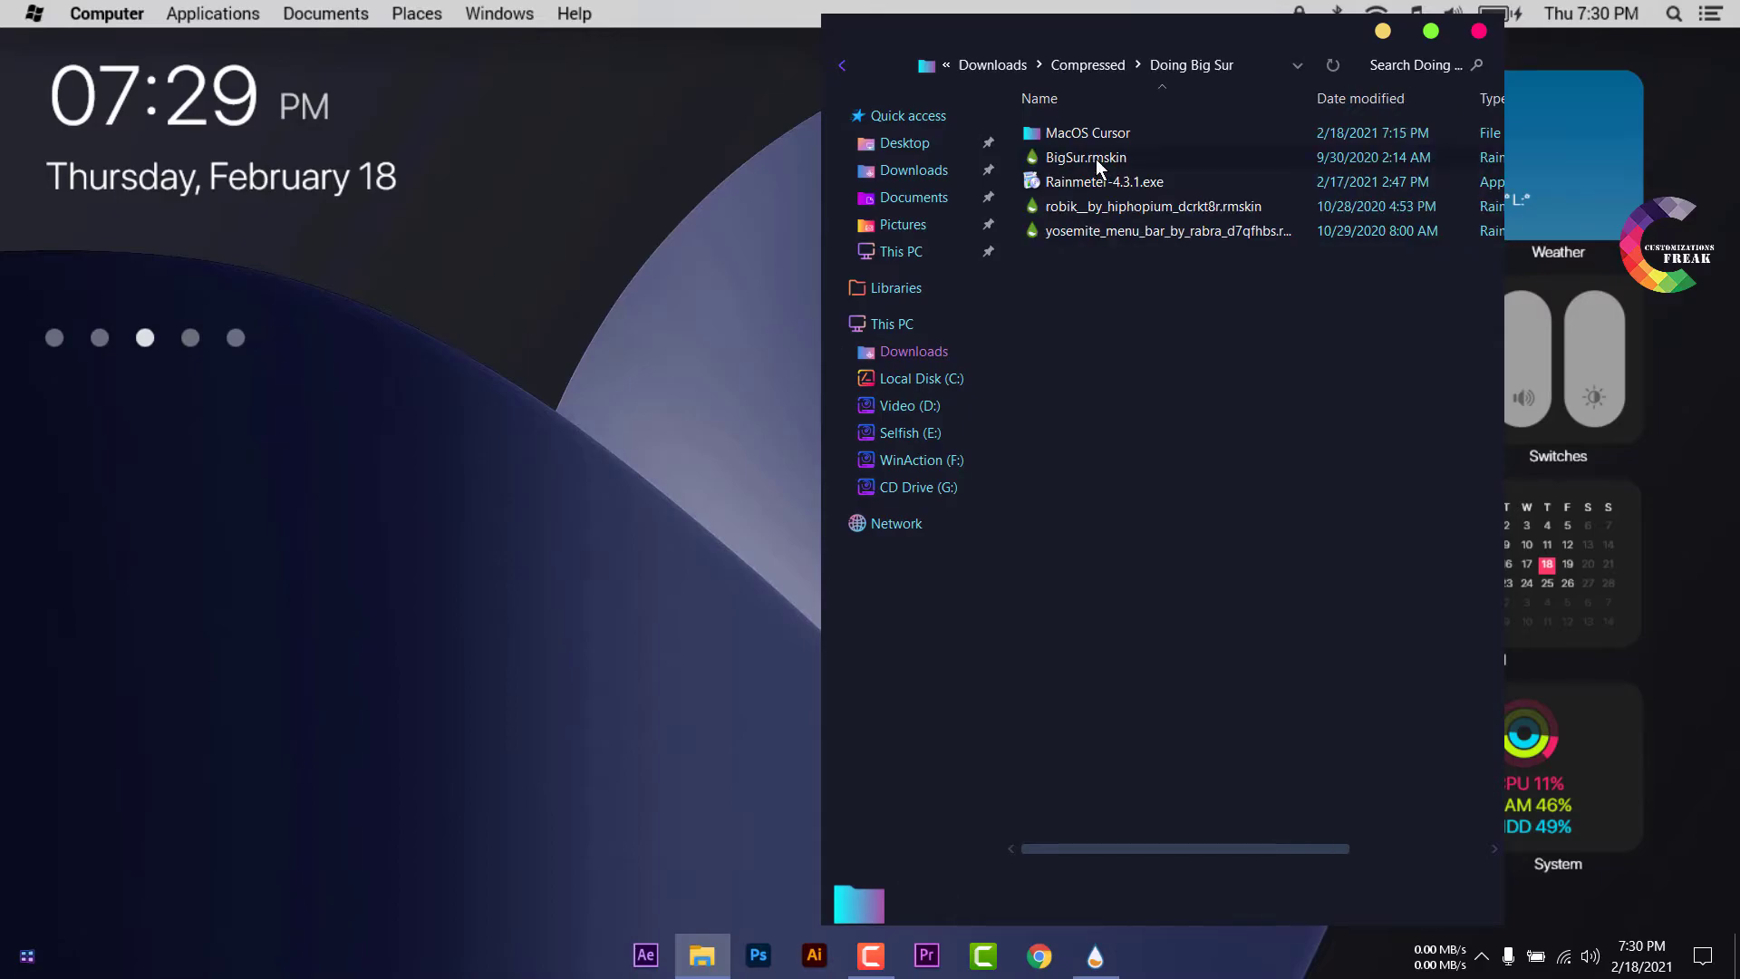
double_click(1099, 134)
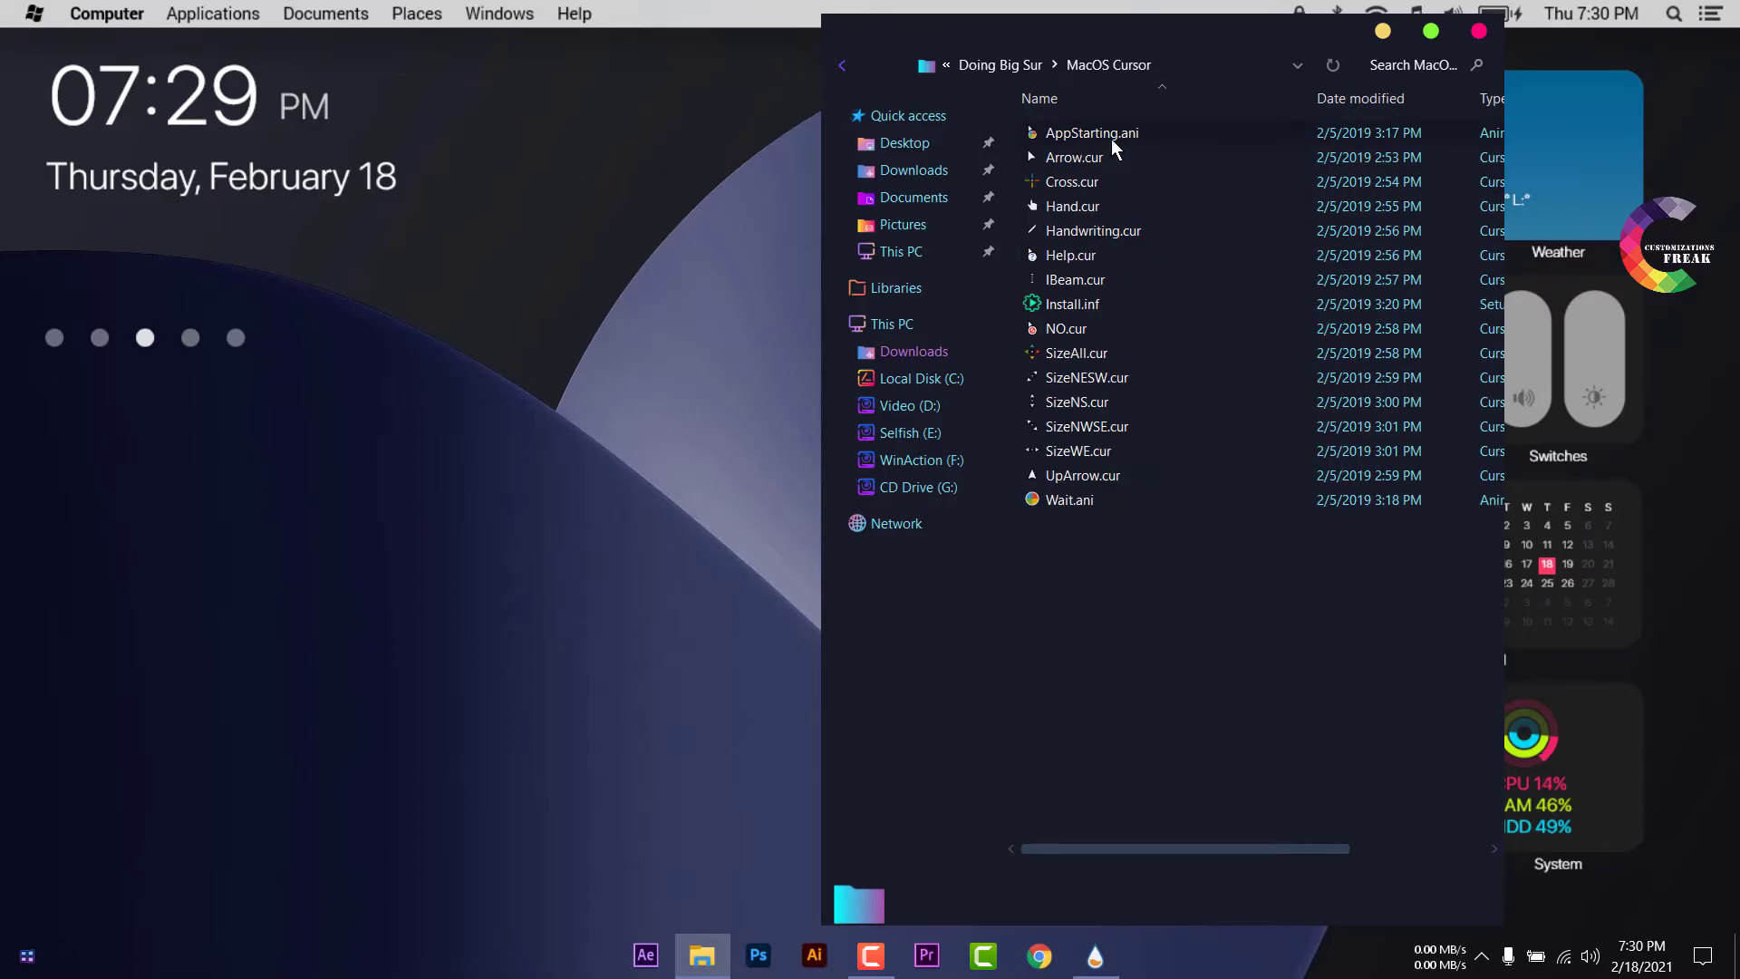
left_click(1080, 306)
right_click(1081, 306)
left_click(1169, 355)
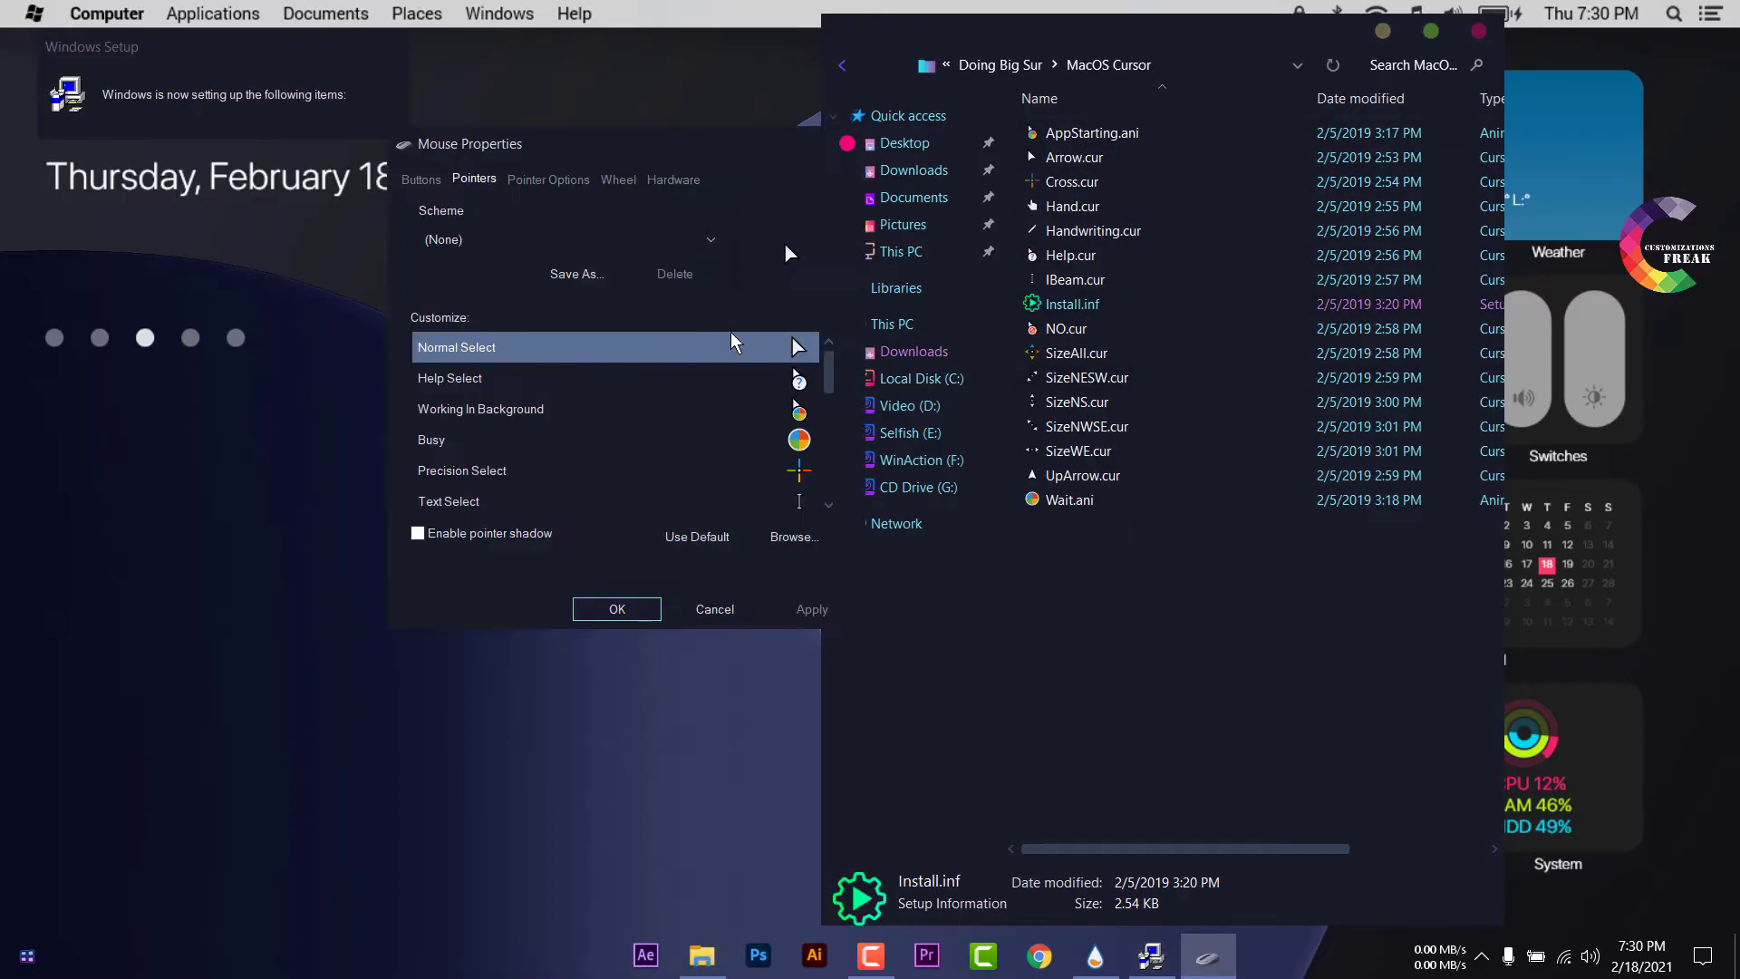
left_click(621, 612)
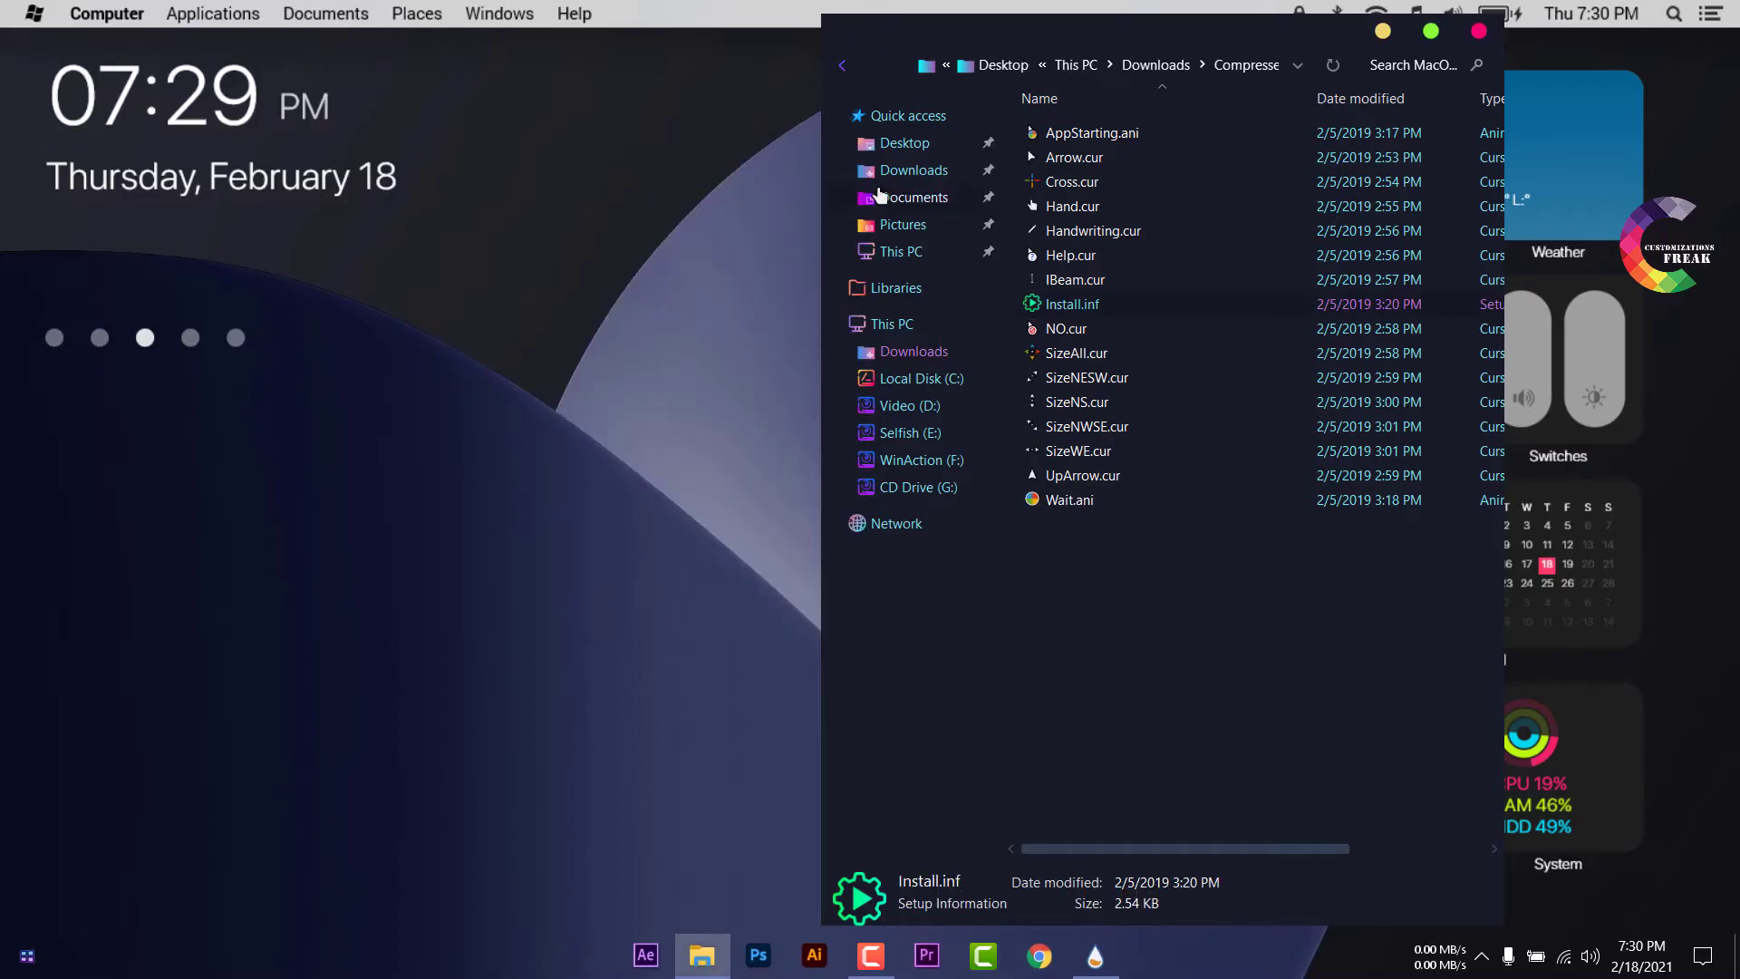
Play the Relación Remix video from the Video folder on drive D, raise its volume and minimize the player
left_click(909, 405)
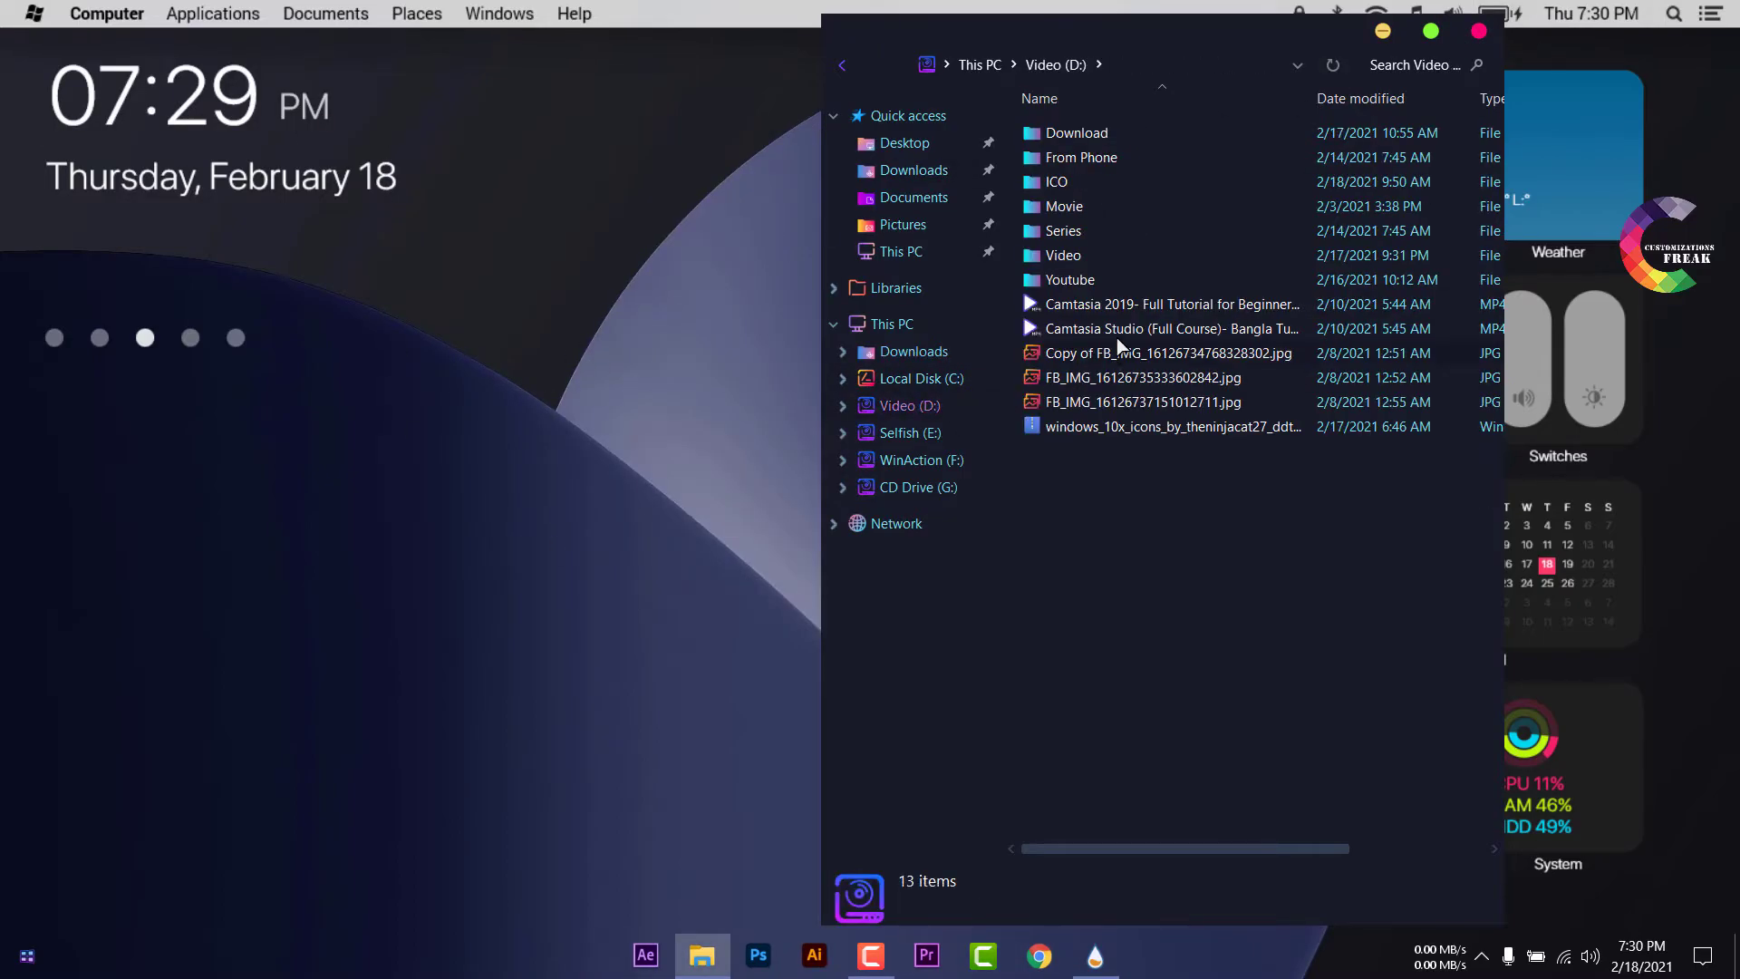
double_click(1064, 257)
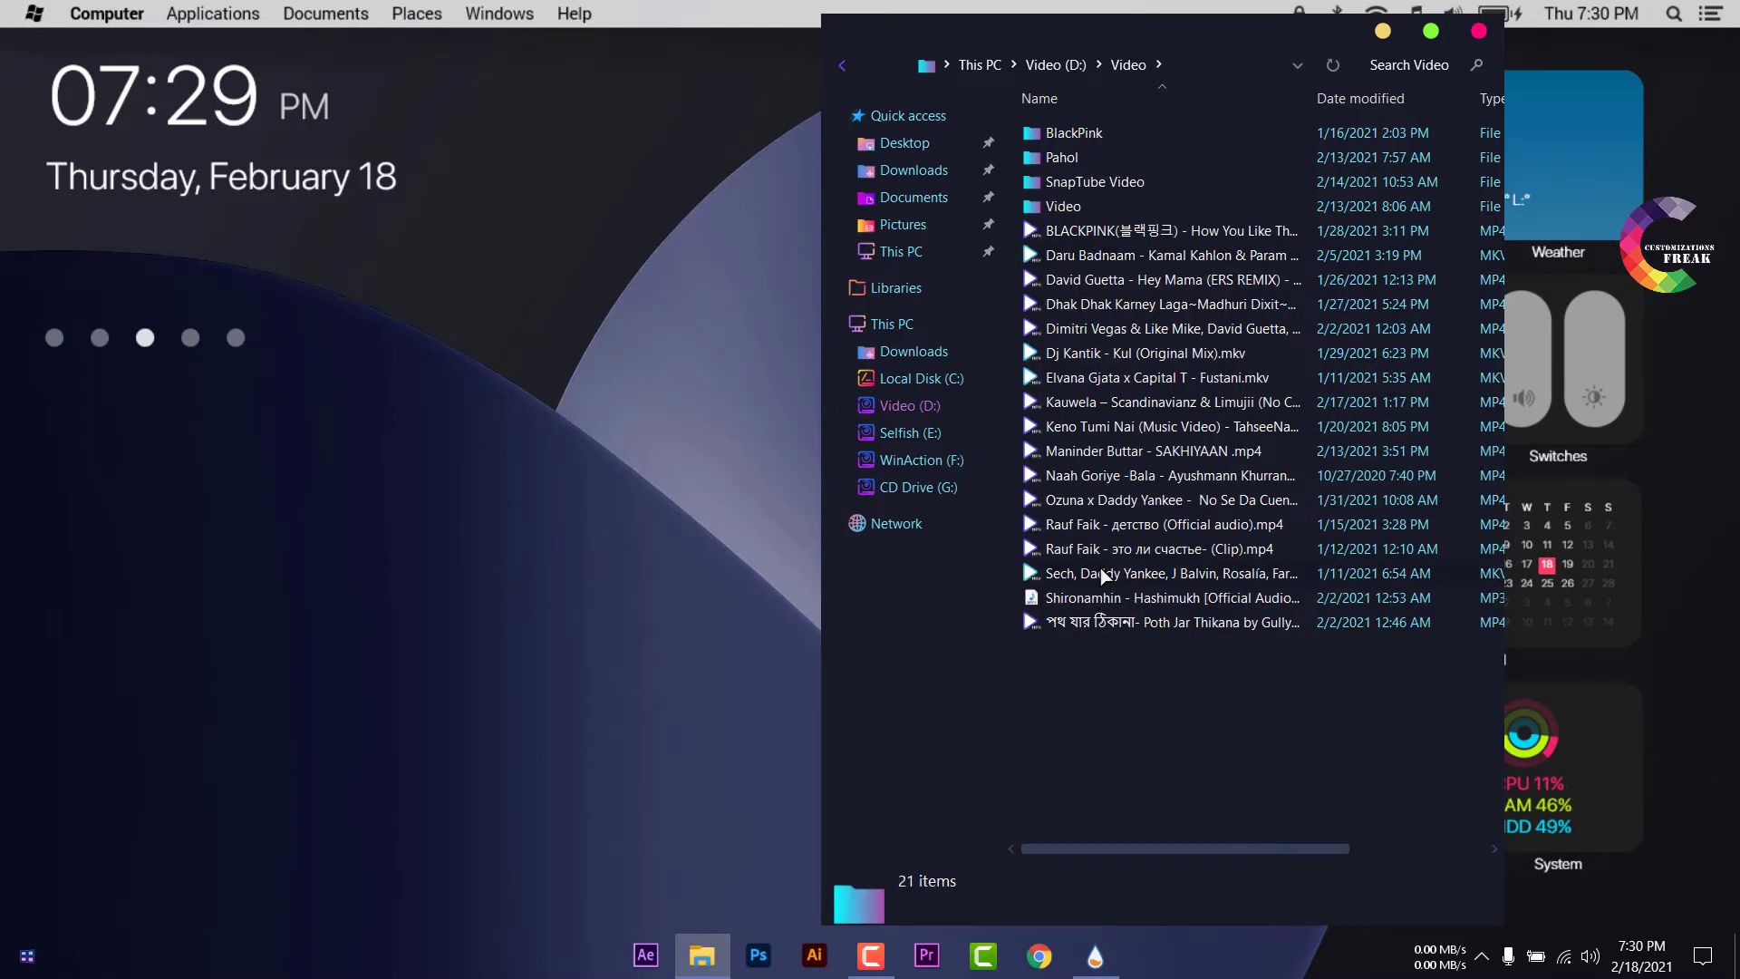
double_click(1090, 575)
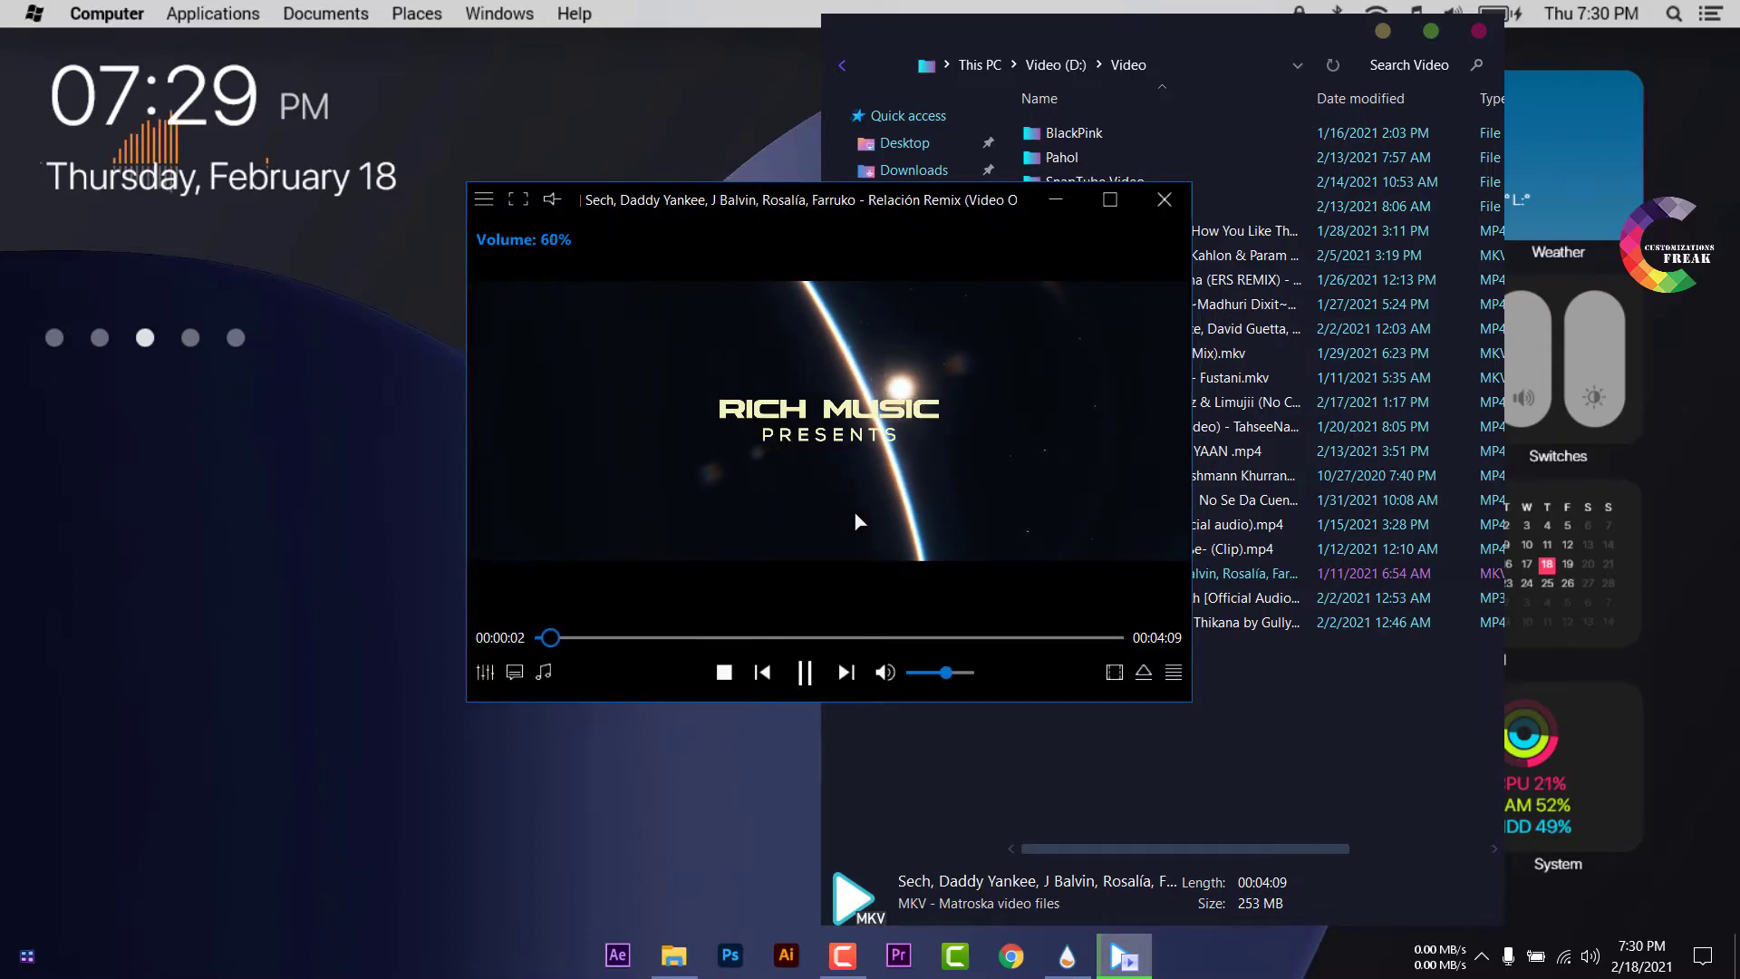
scroll(856, 514, "up", 3)
left_click(1055, 199)
Move the Robik visualizer to the lower-left area of the desktop, nudge the BigSur clock toward the corner and minimize the folder window
left_click_drag(457, 145, 437, 309)
left_click_drag(431, 154, 541, 787)
left_click_drag(258, 252, 238, 91)
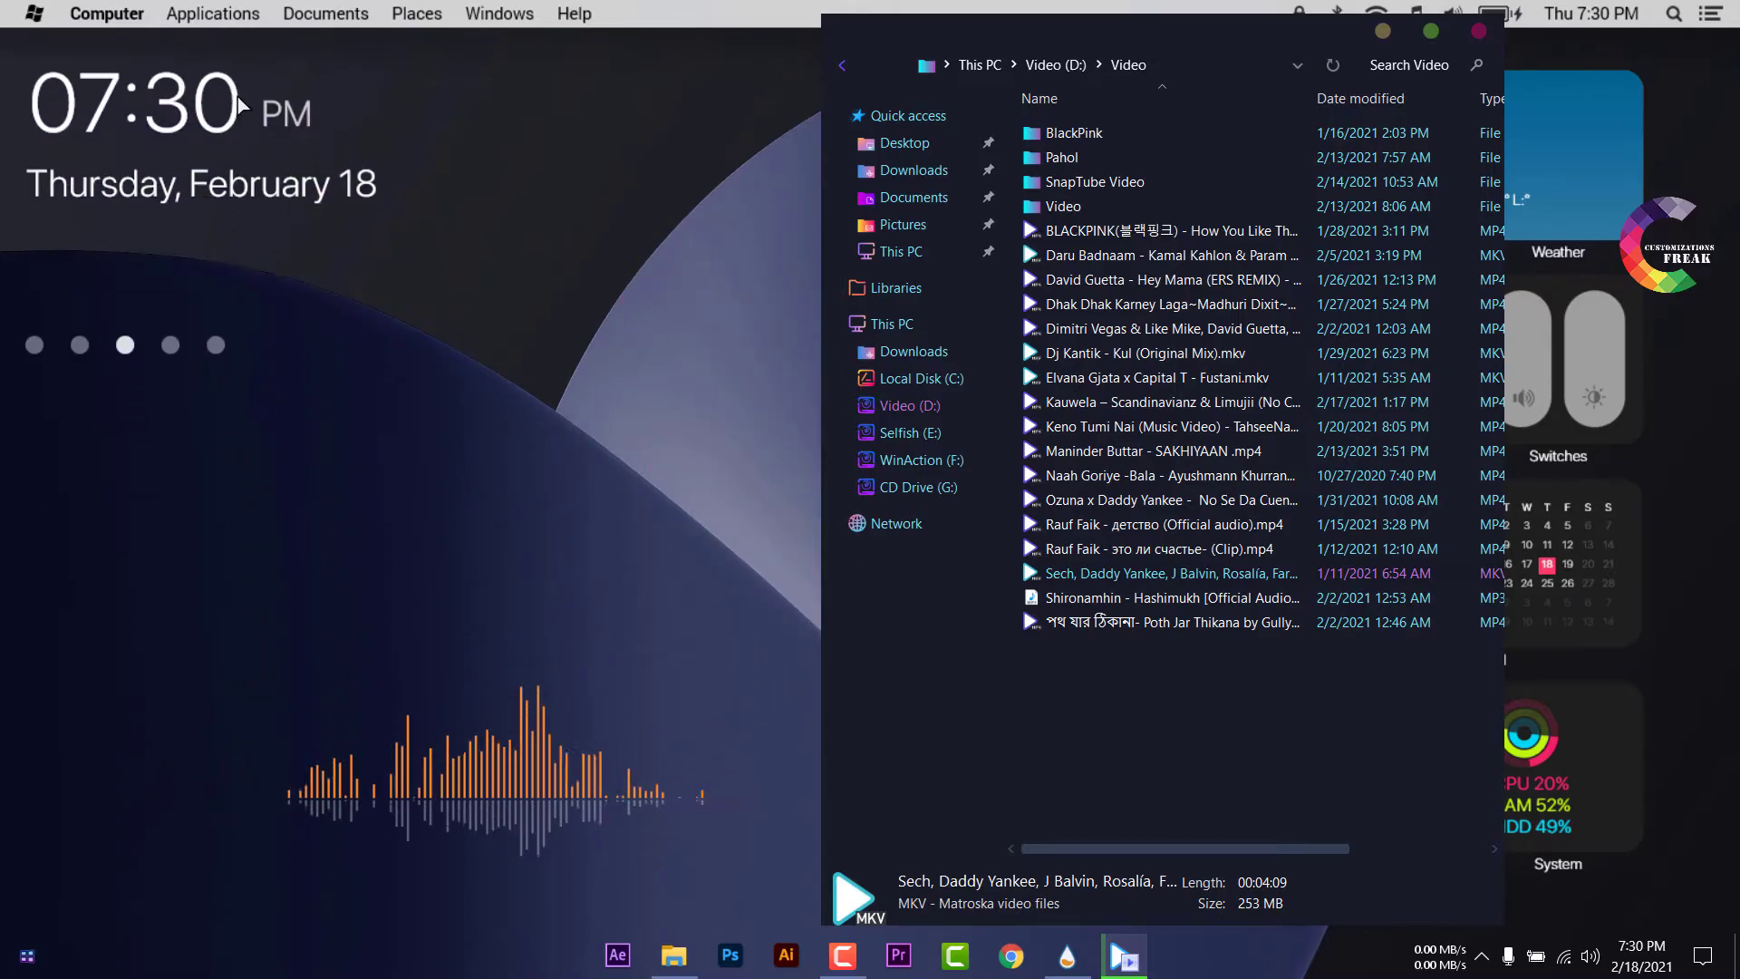
left_click(1382, 31)
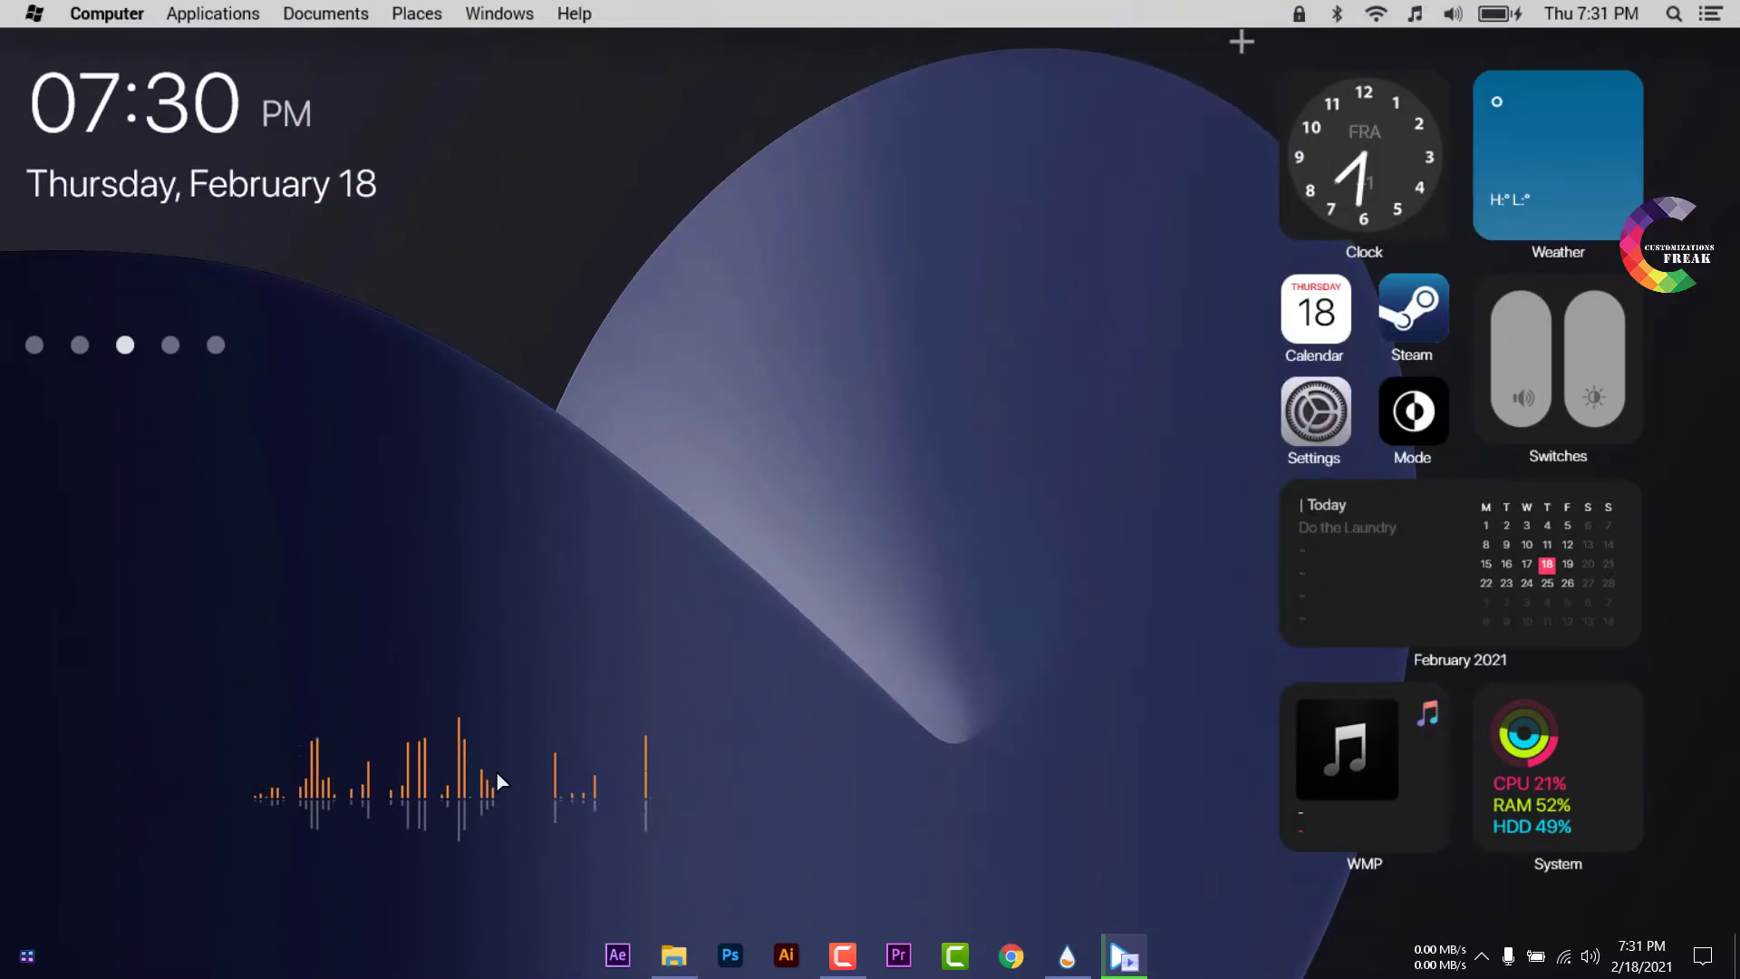
Turn on automatic hiding of the taskbar in desktop mode and close the taskbar settings
right_click(458, 951)
left_click(497, 917)
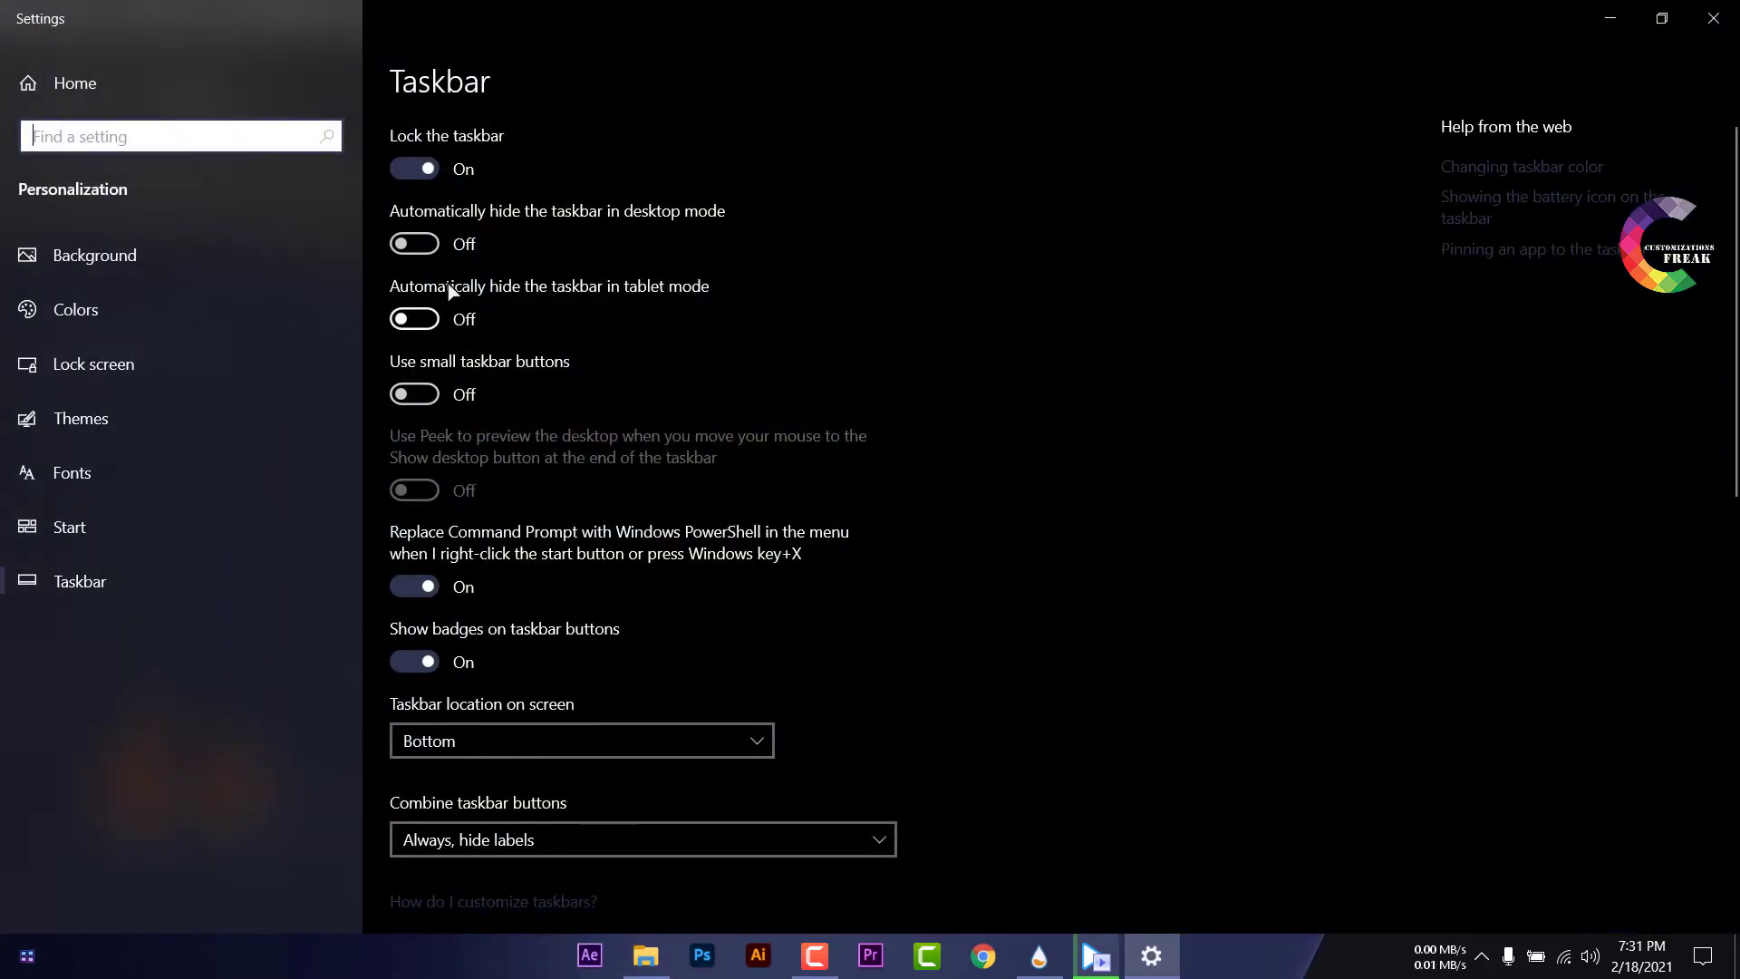
left_click(414, 243)
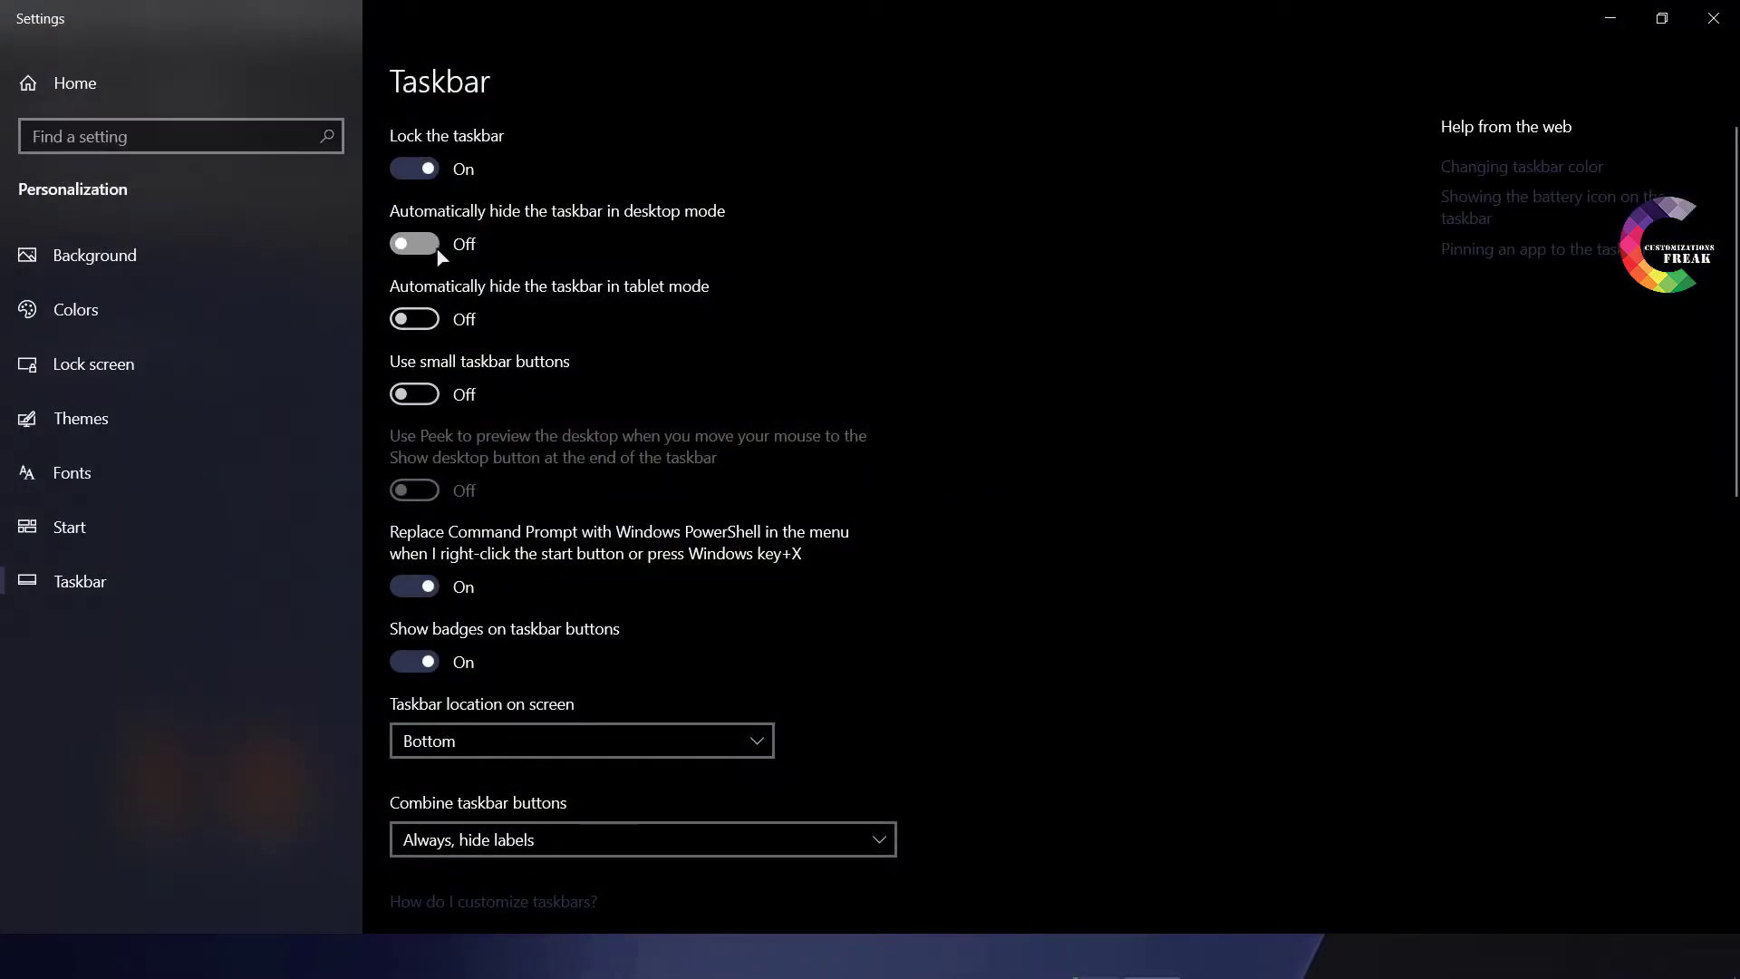
left_click(1713, 18)
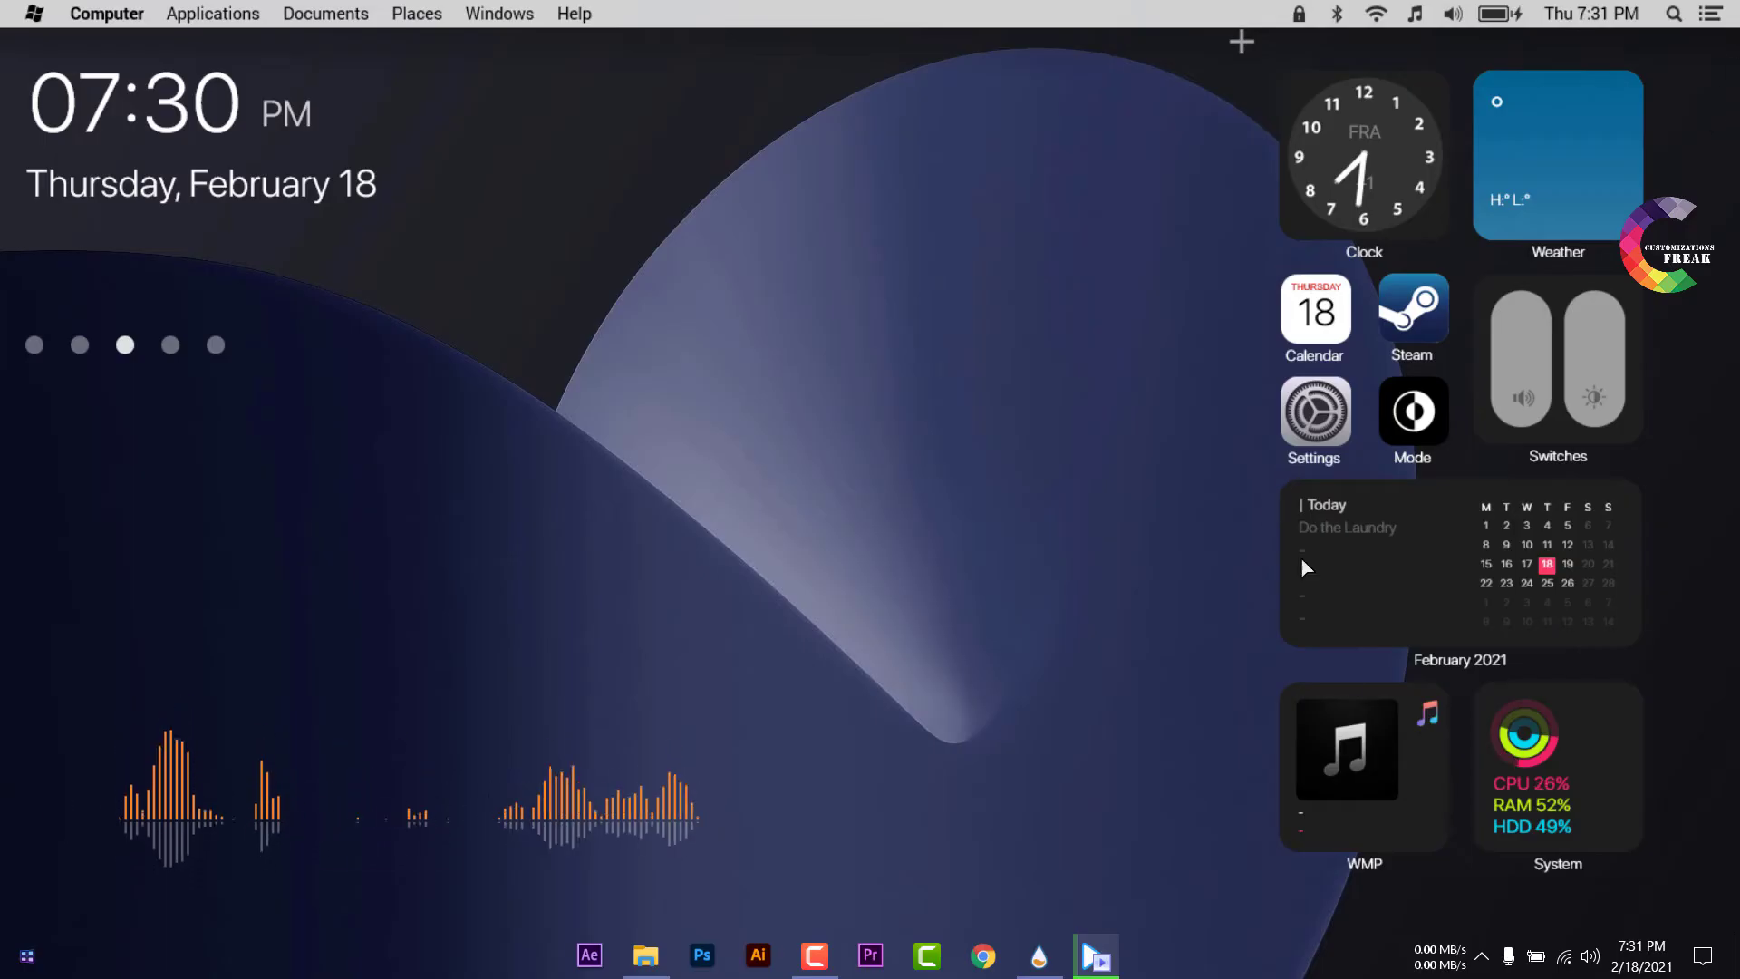
Examine the Robik, NR_Yosemite_Menu_Bar and illustro skin folders in the Rainmeter manager, then close it
left_click(1482, 957)
left_click(1505, 914)
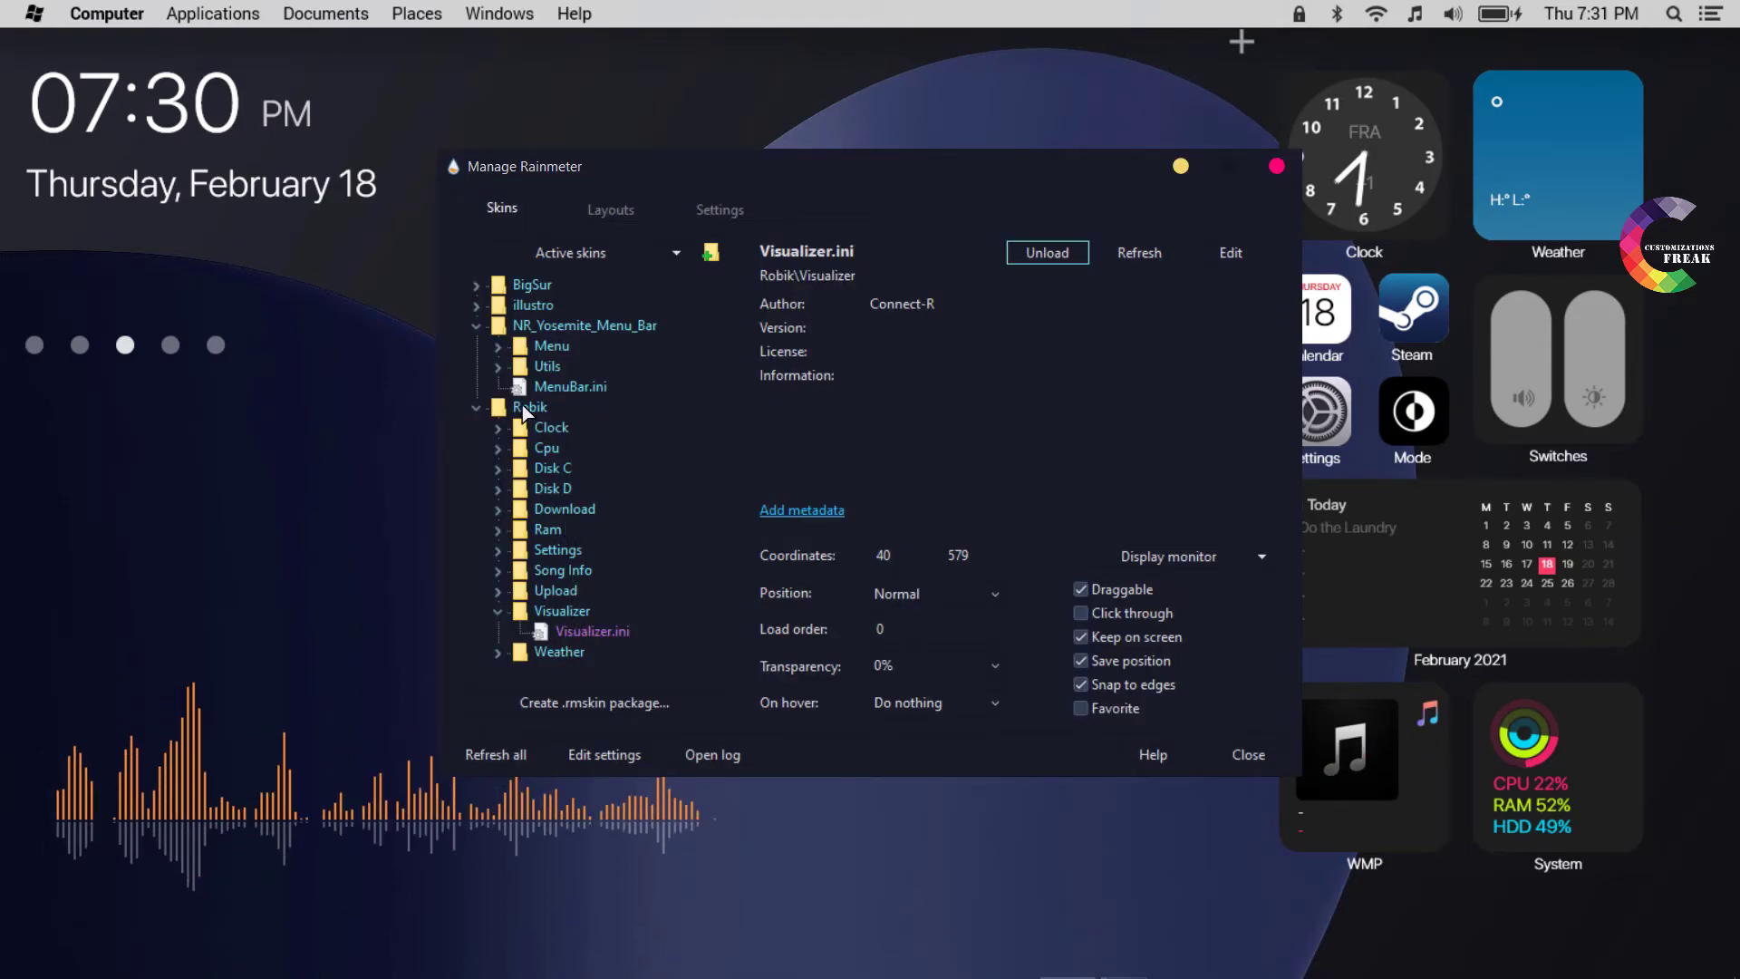
left_click(478, 408)
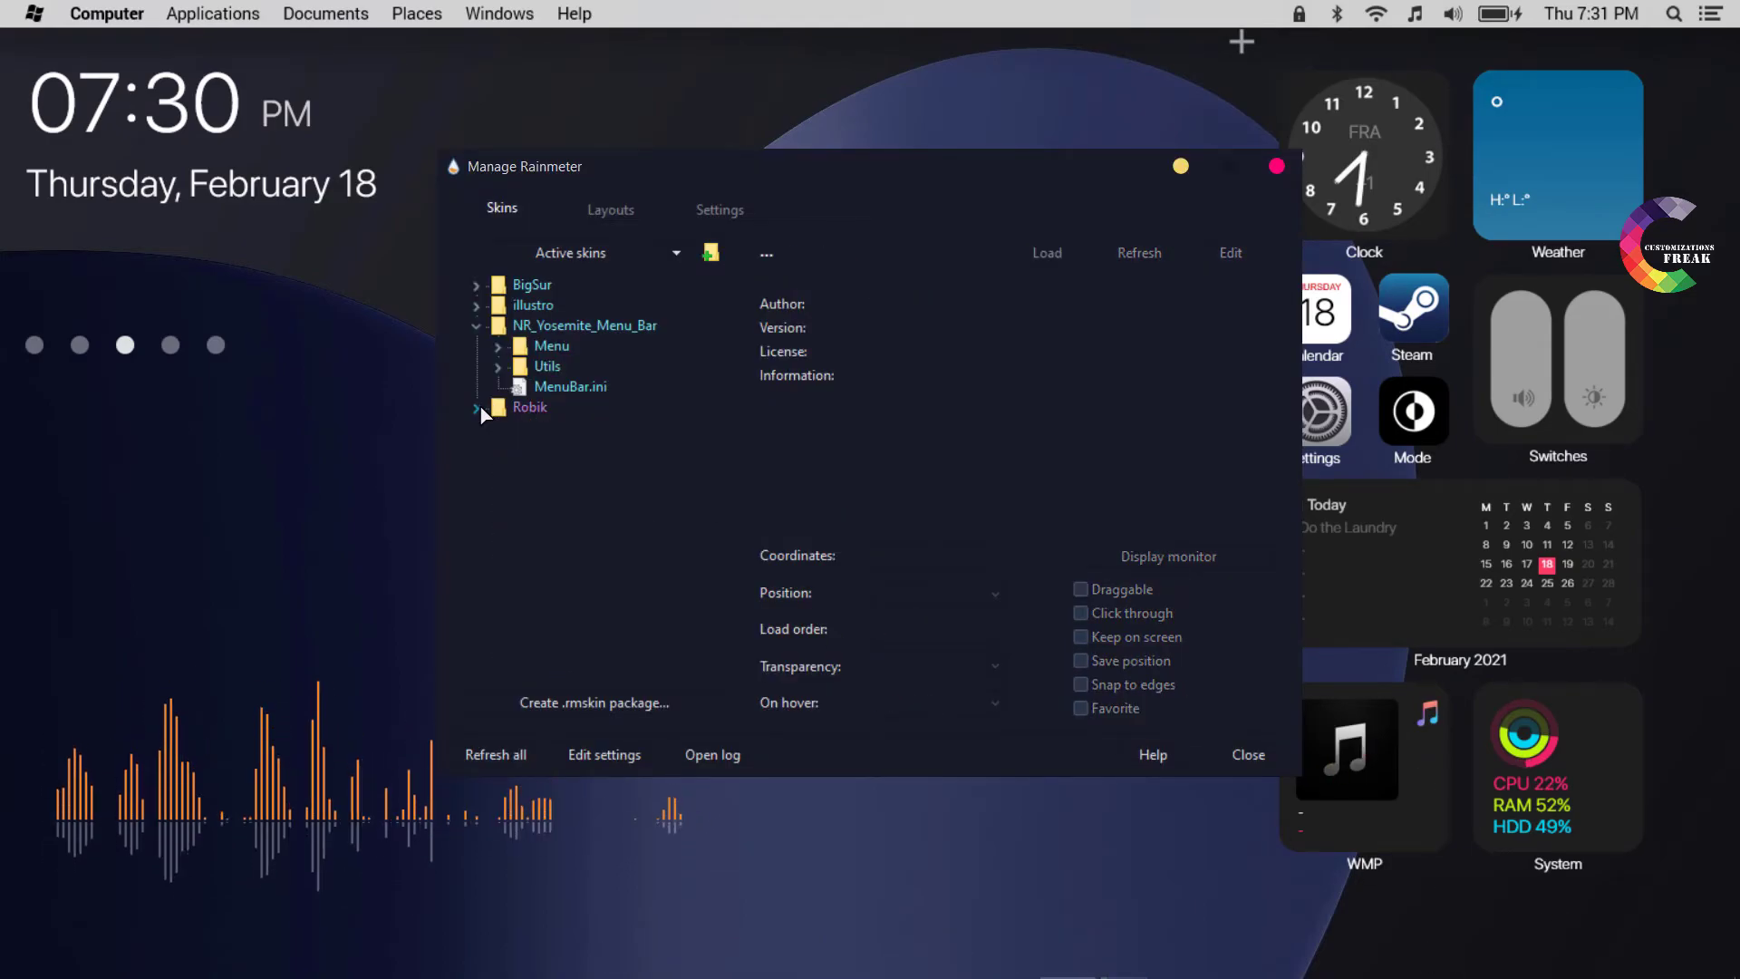
left_click(497, 347)
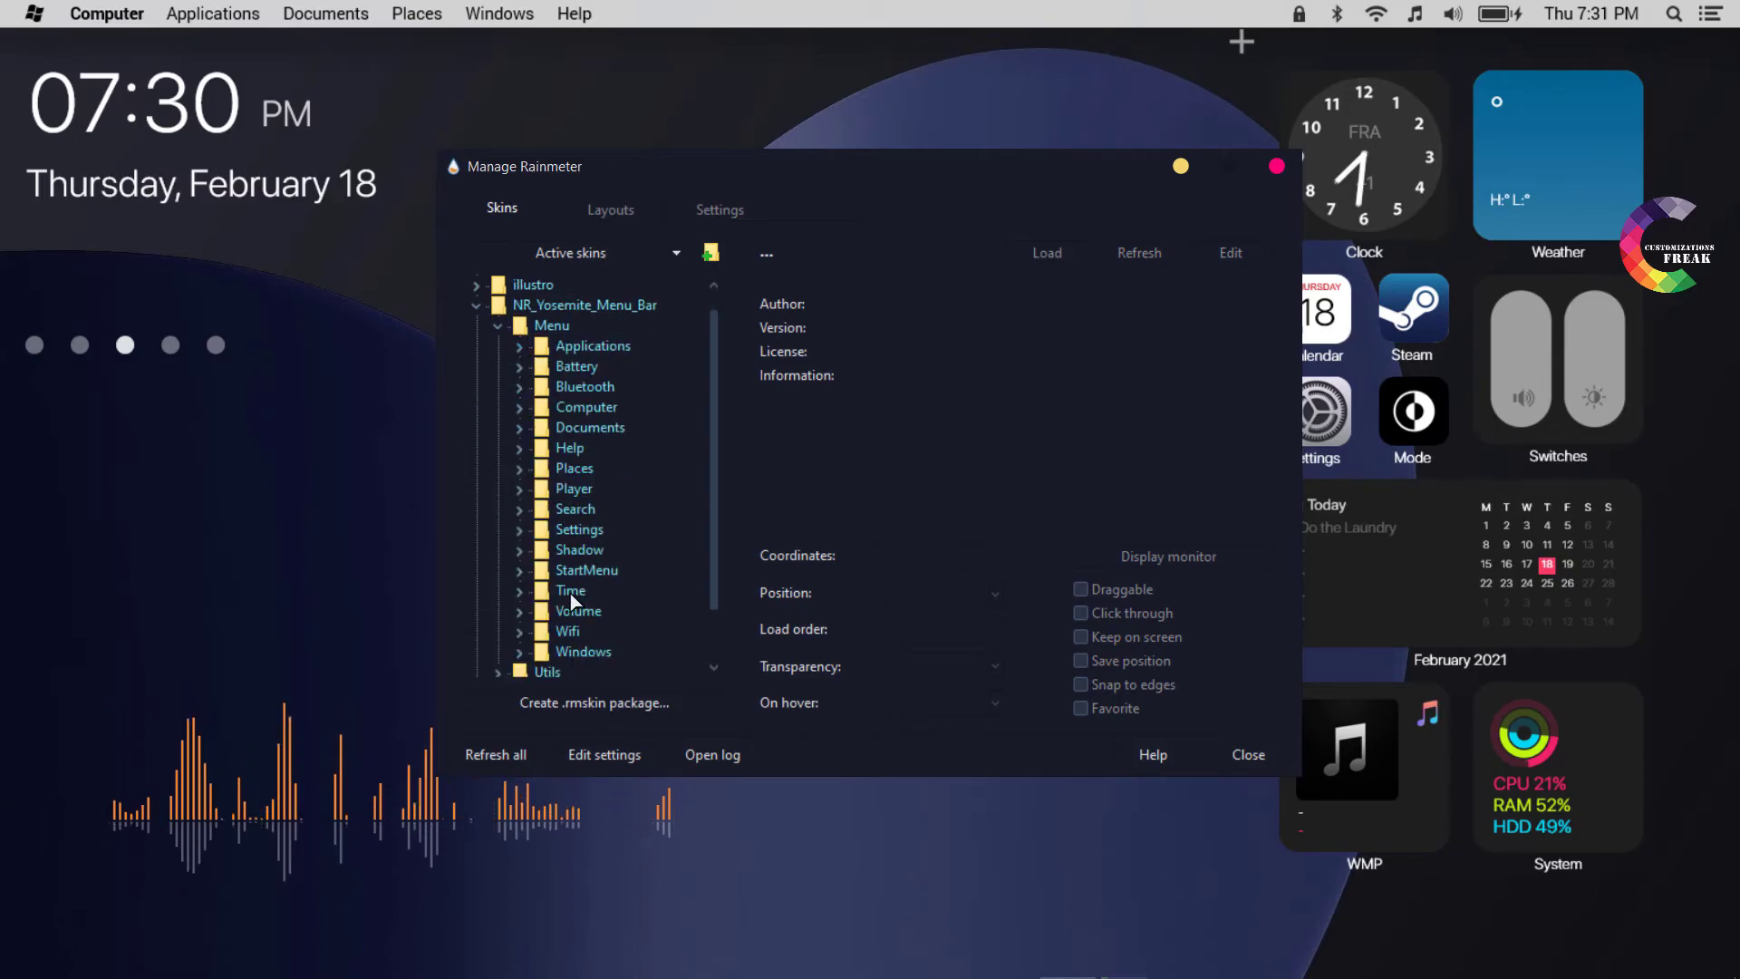
left_click(498, 325)
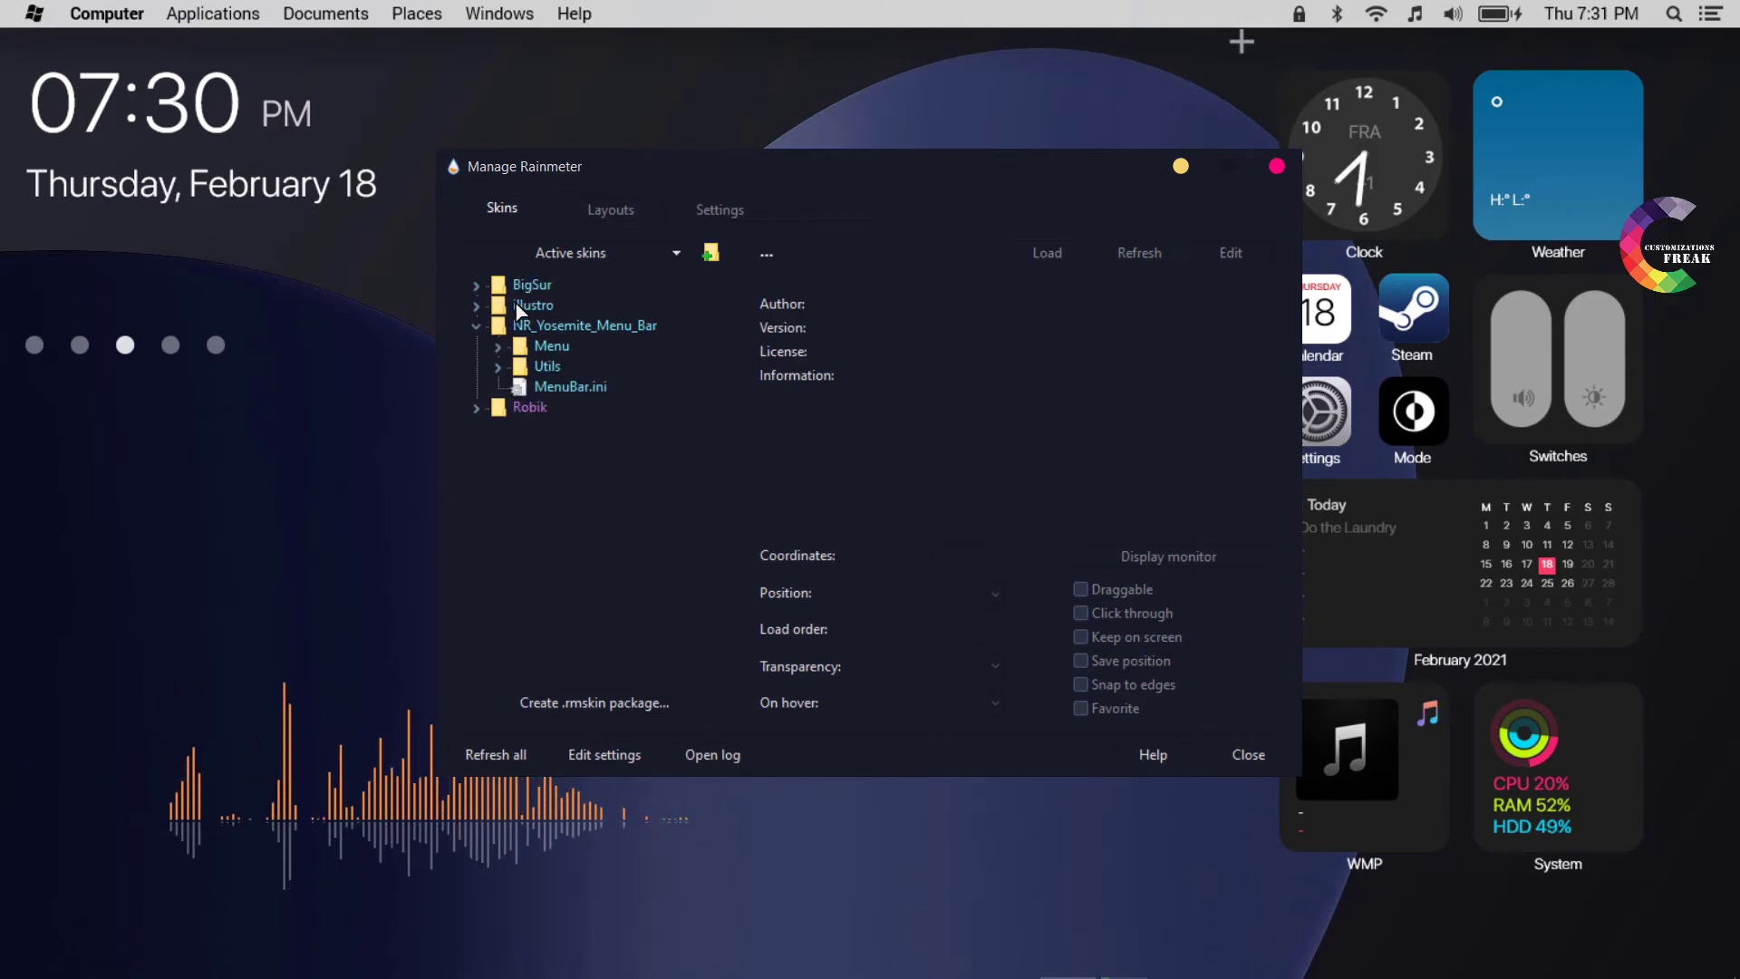
left_click(476, 306)
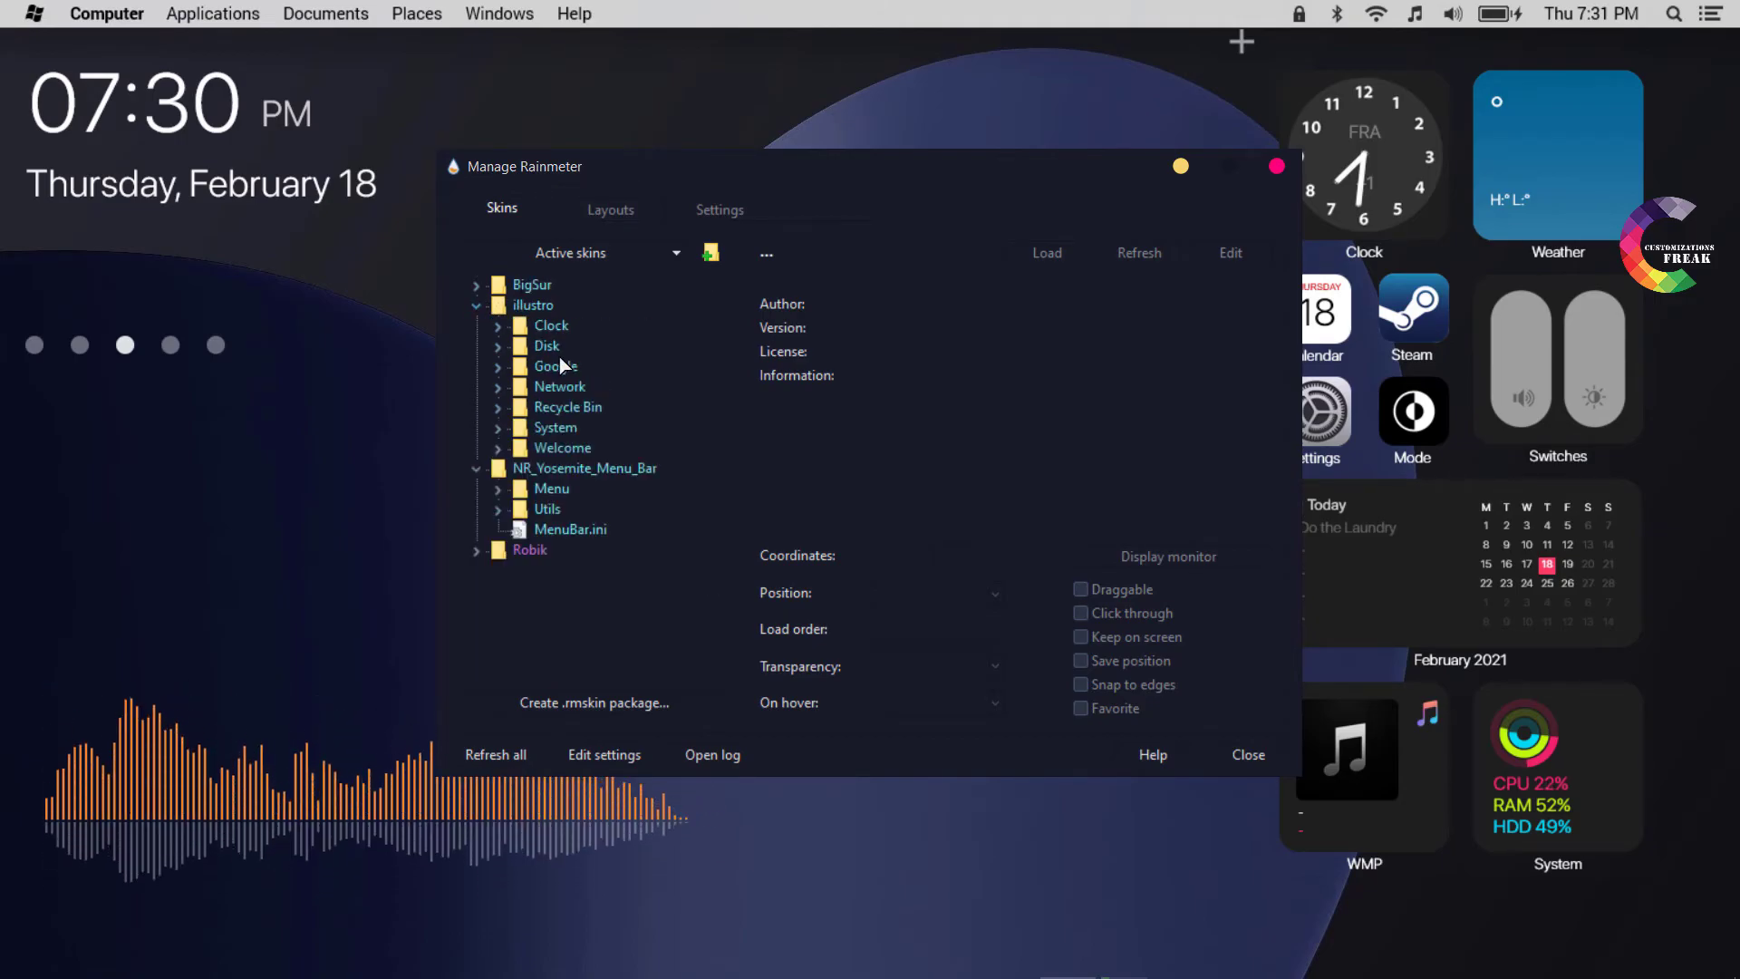
left_click(550, 531)
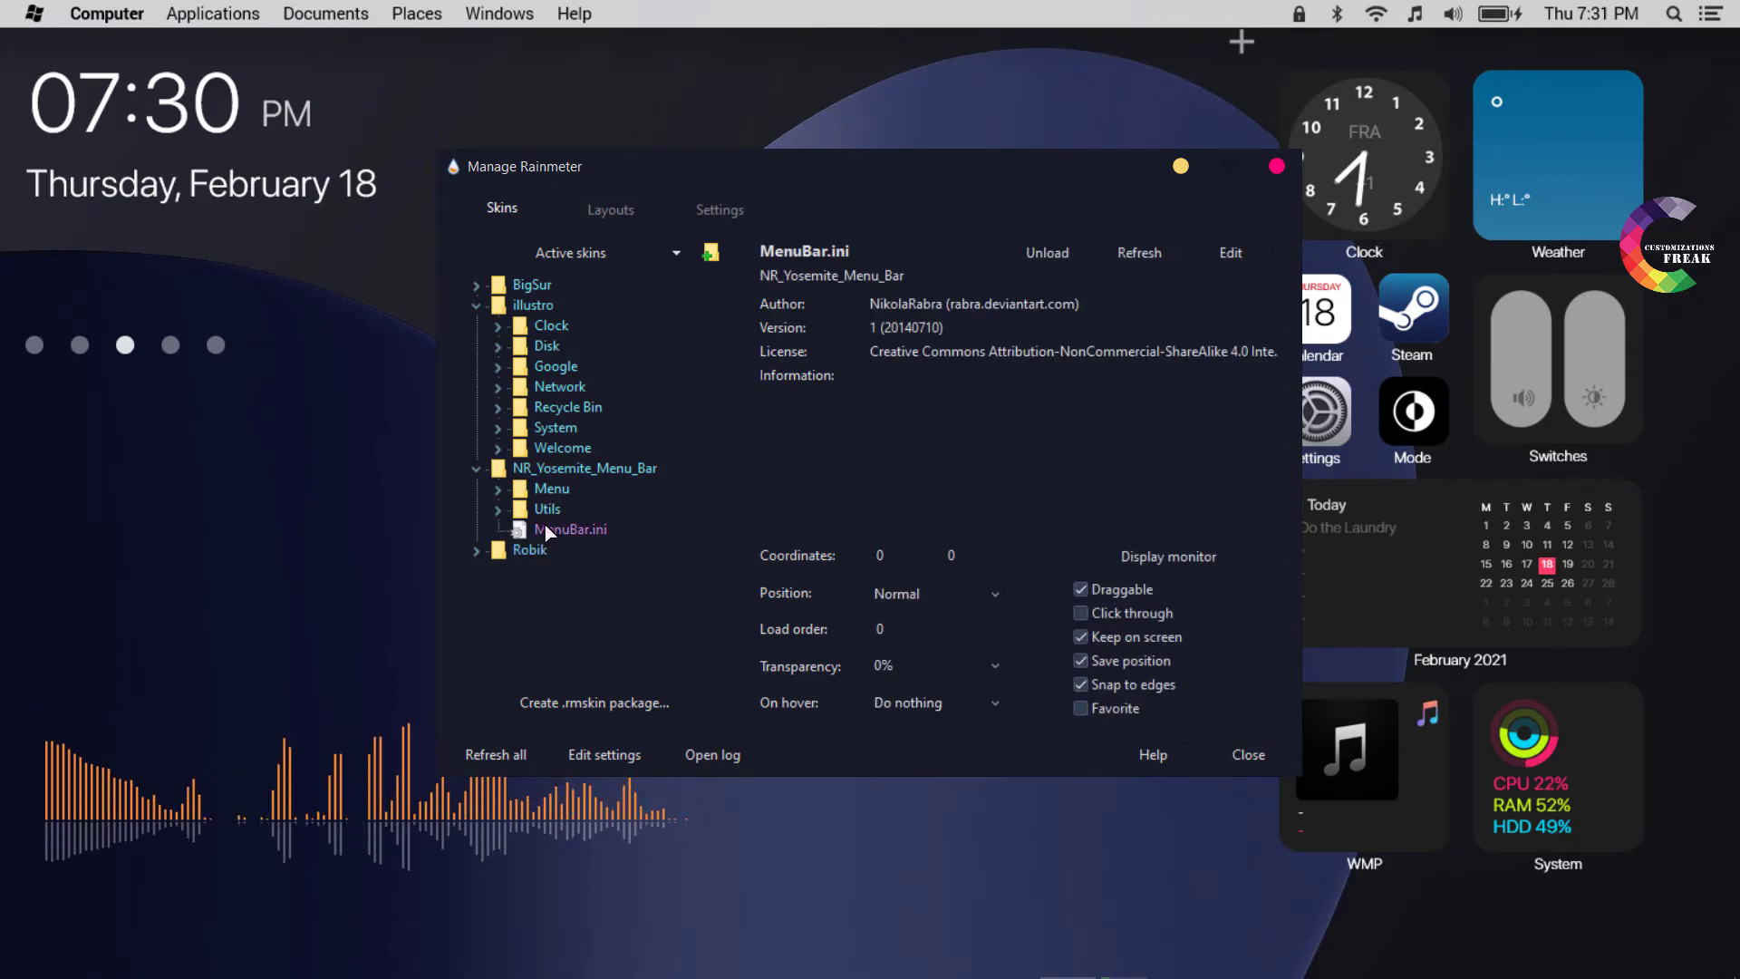
left_click(478, 553)
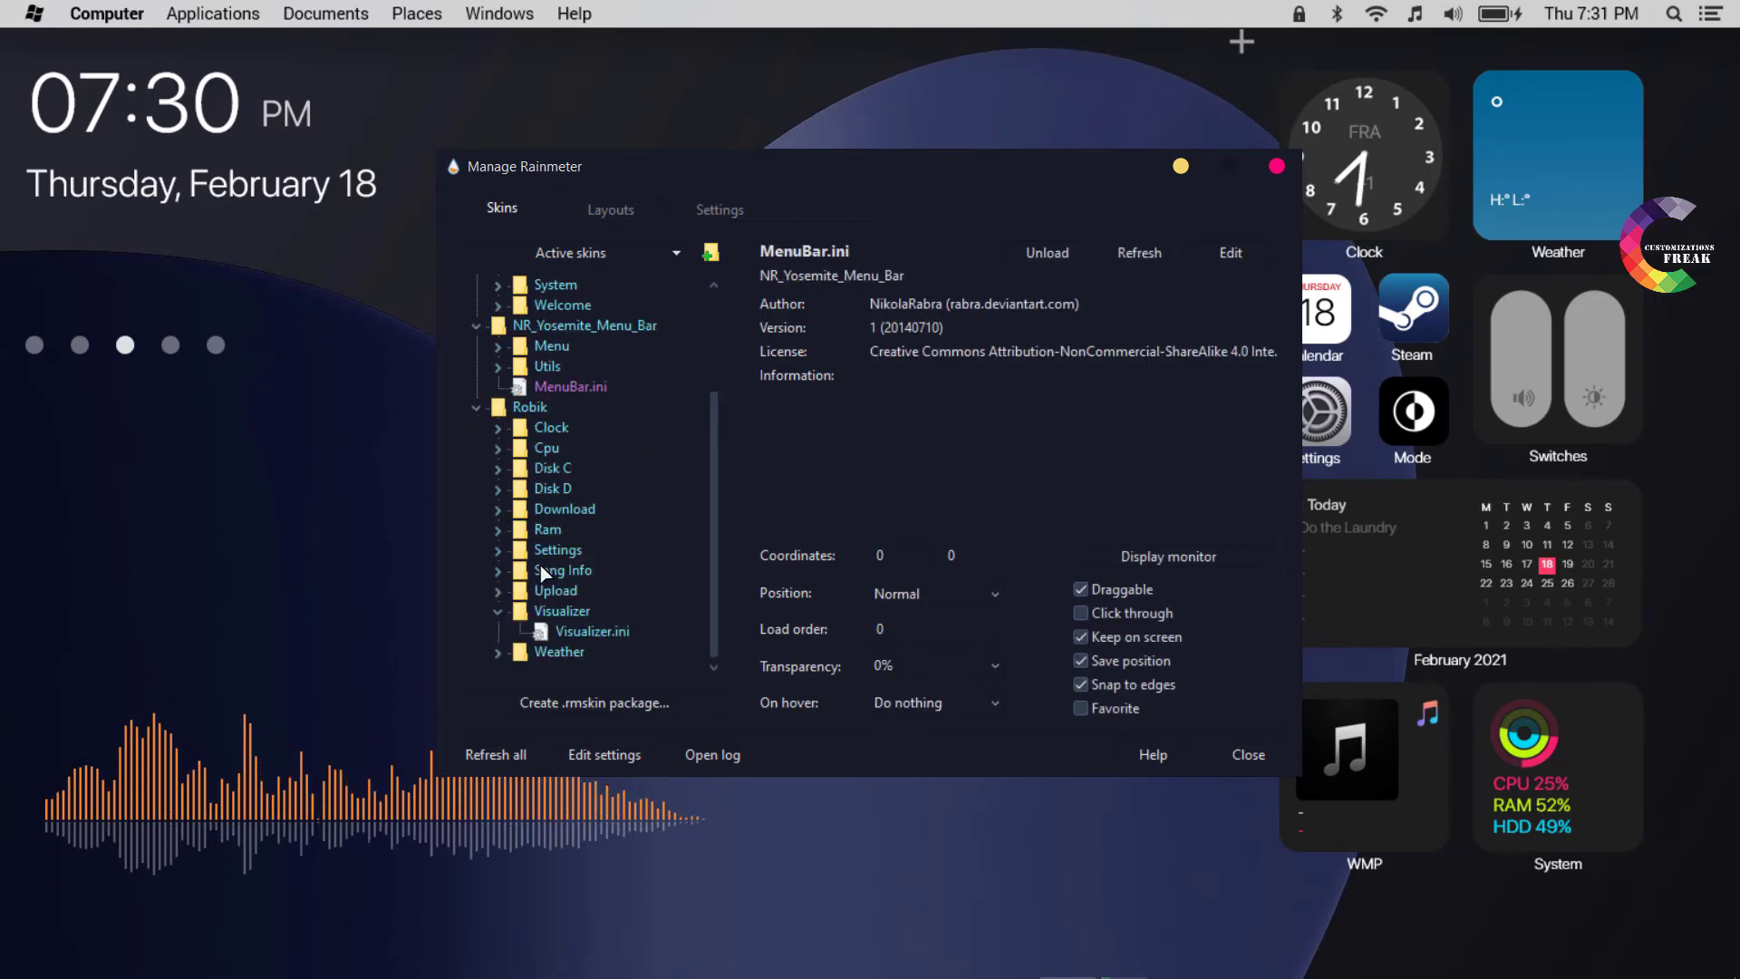
left_click(1277, 167)
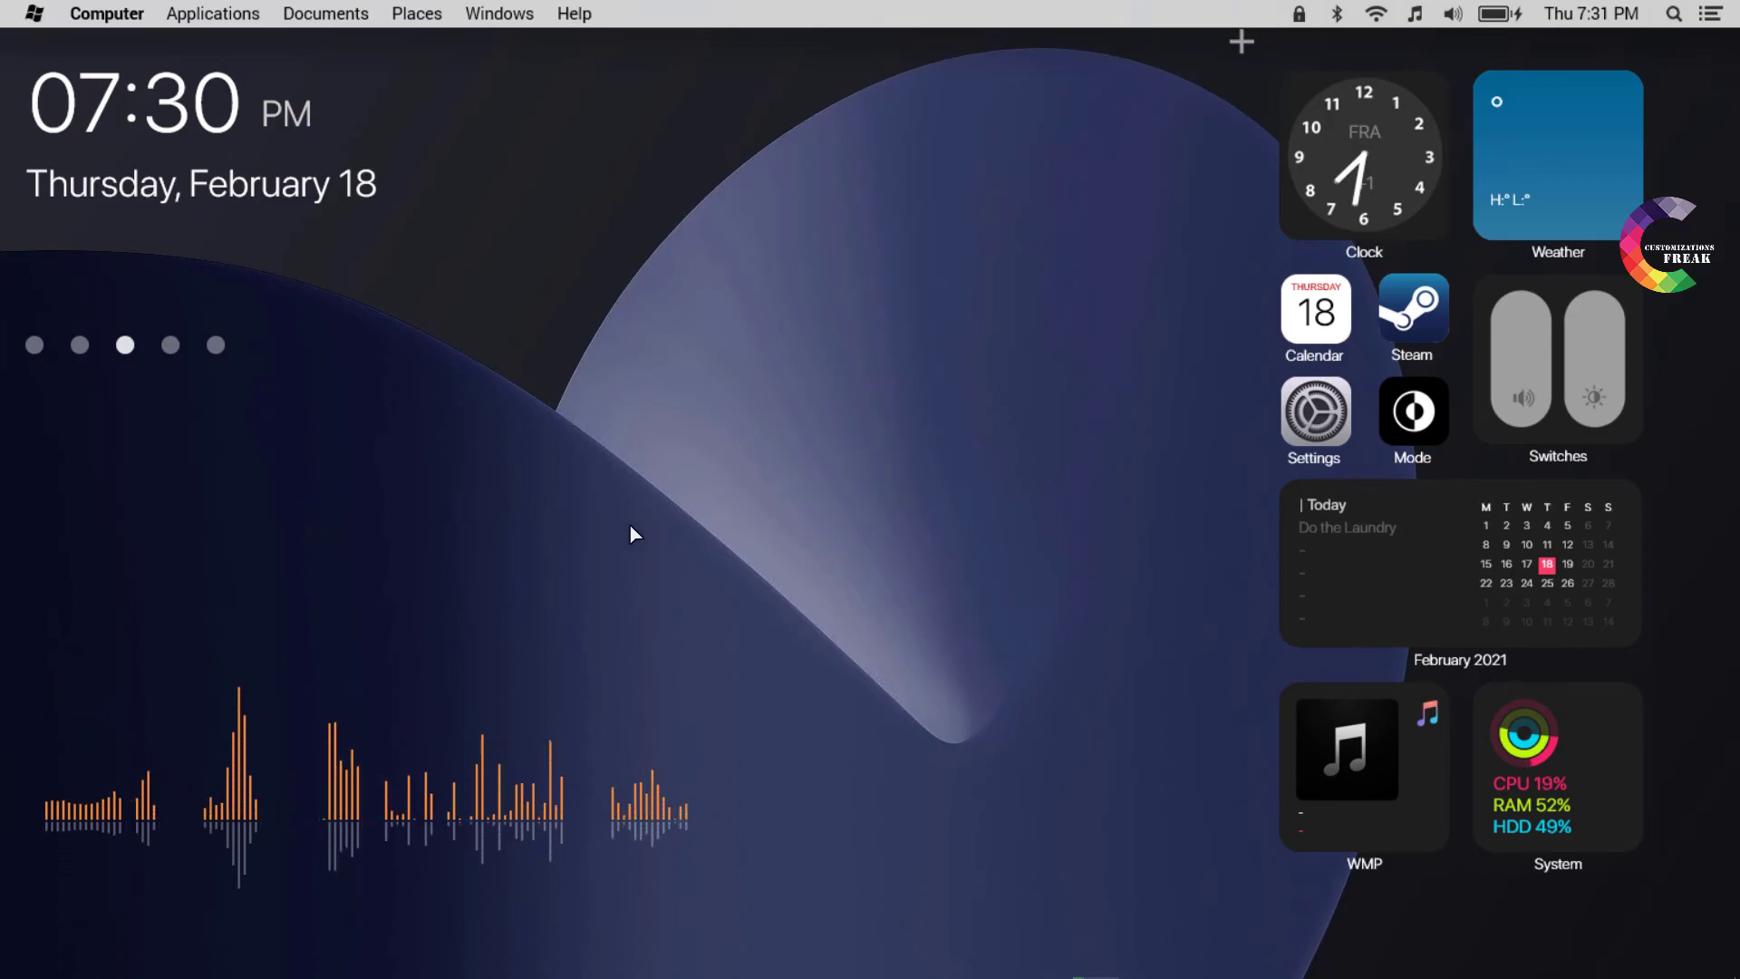
Check the Yosemite menu bar's drop-down menus, including Documents, on the finished desktop
left_click(34, 13)
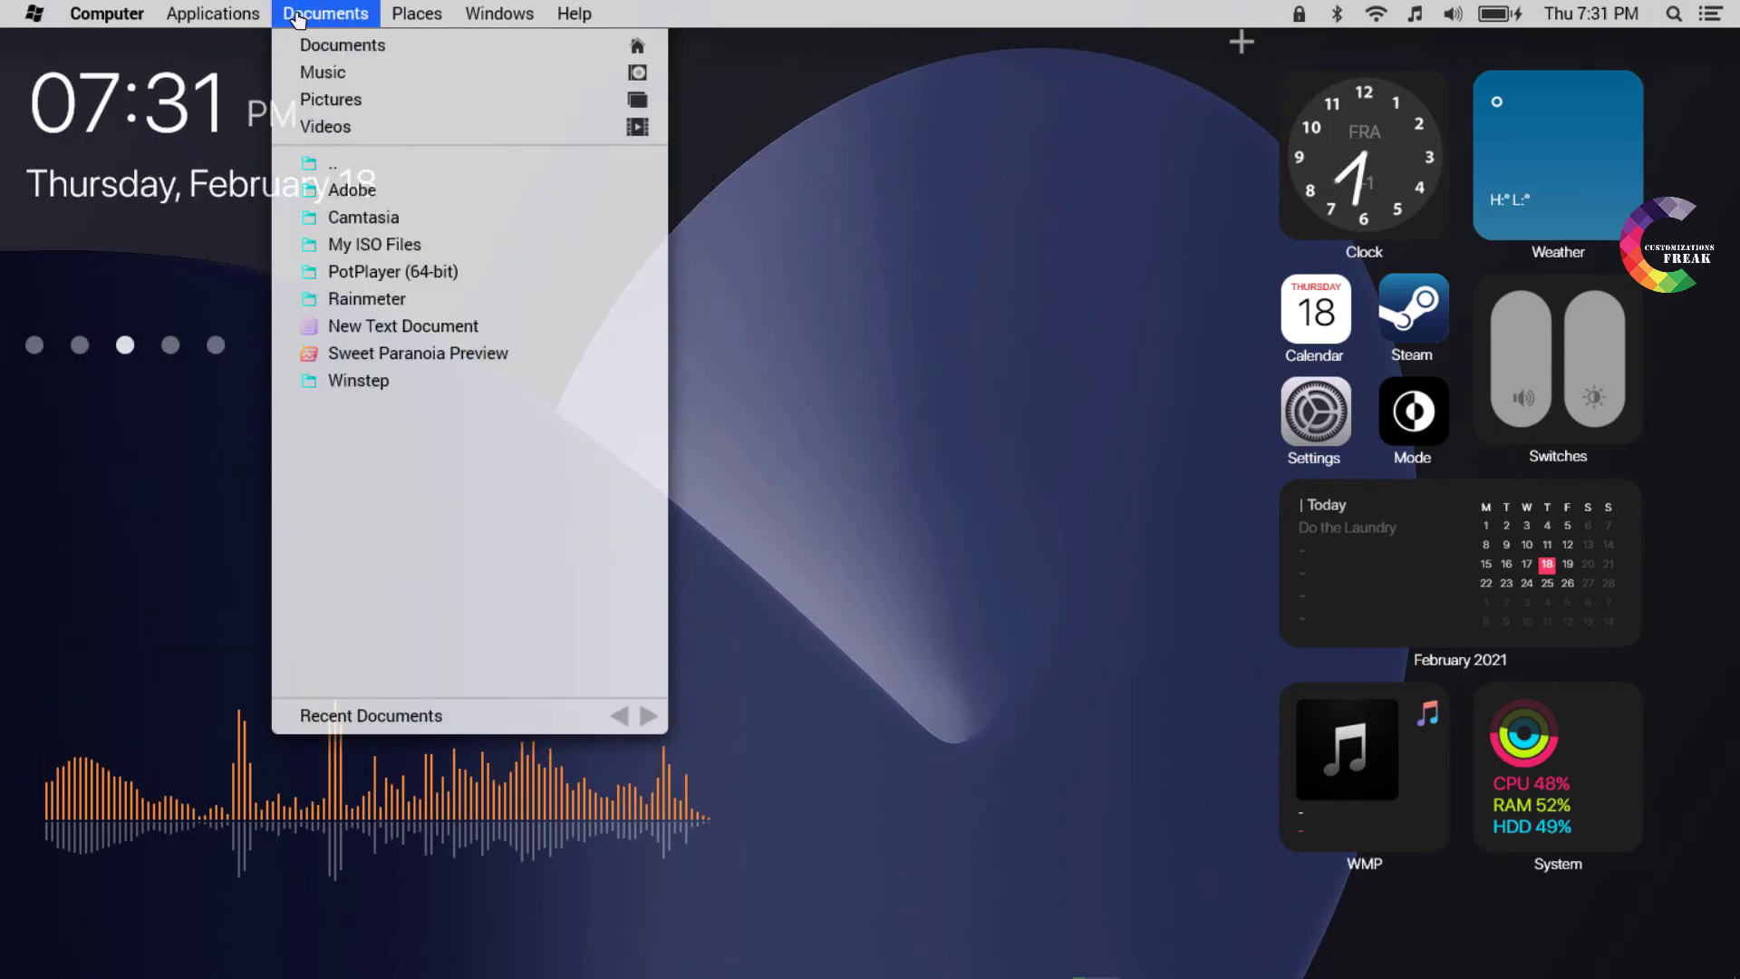
mouse_move(238, 15)
right_click(741, 150)
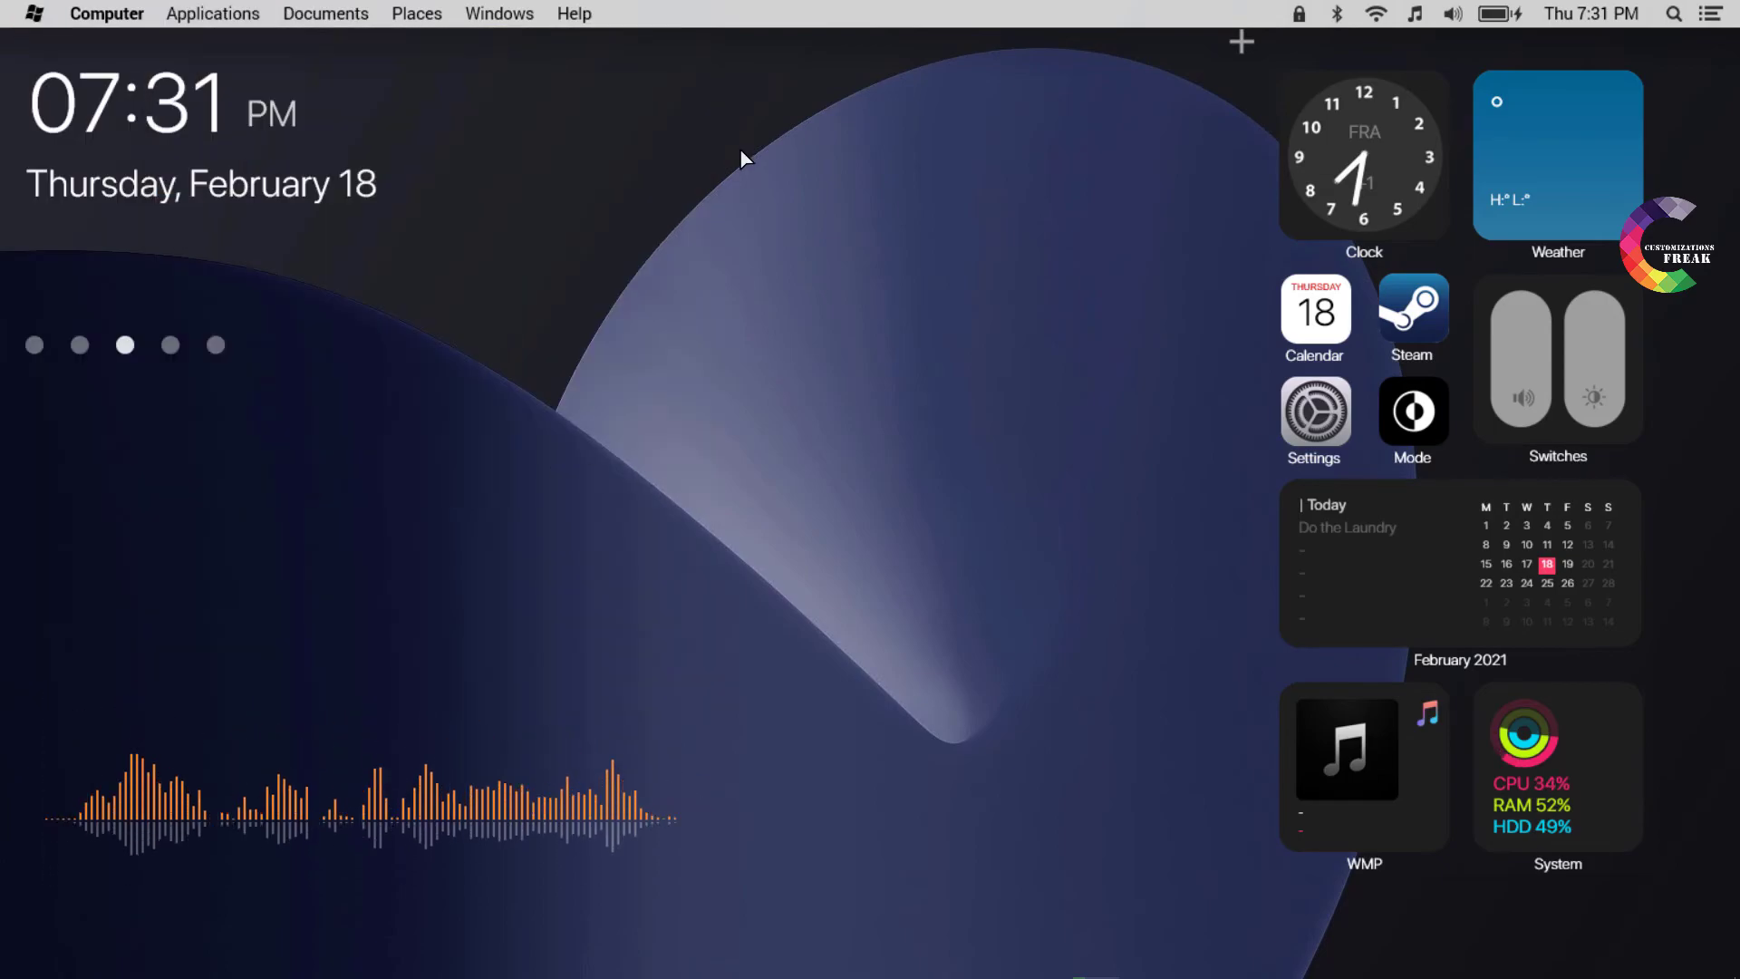
left_click(827, 225)
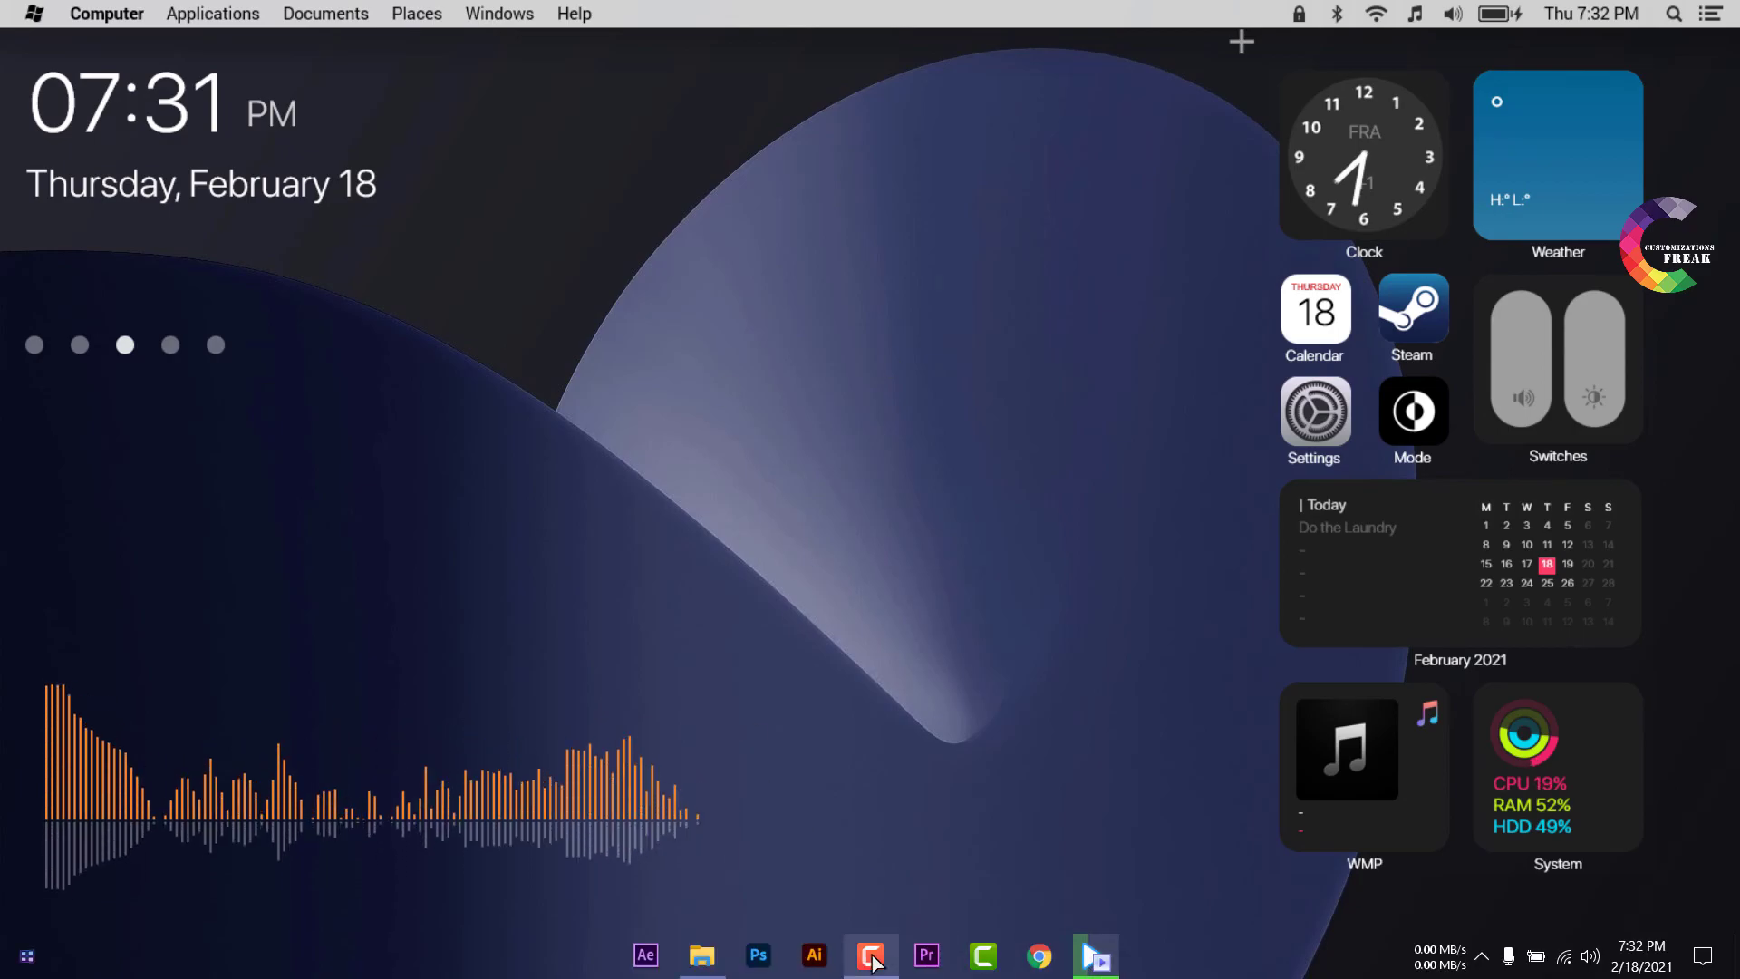
left_click(1092, 956)
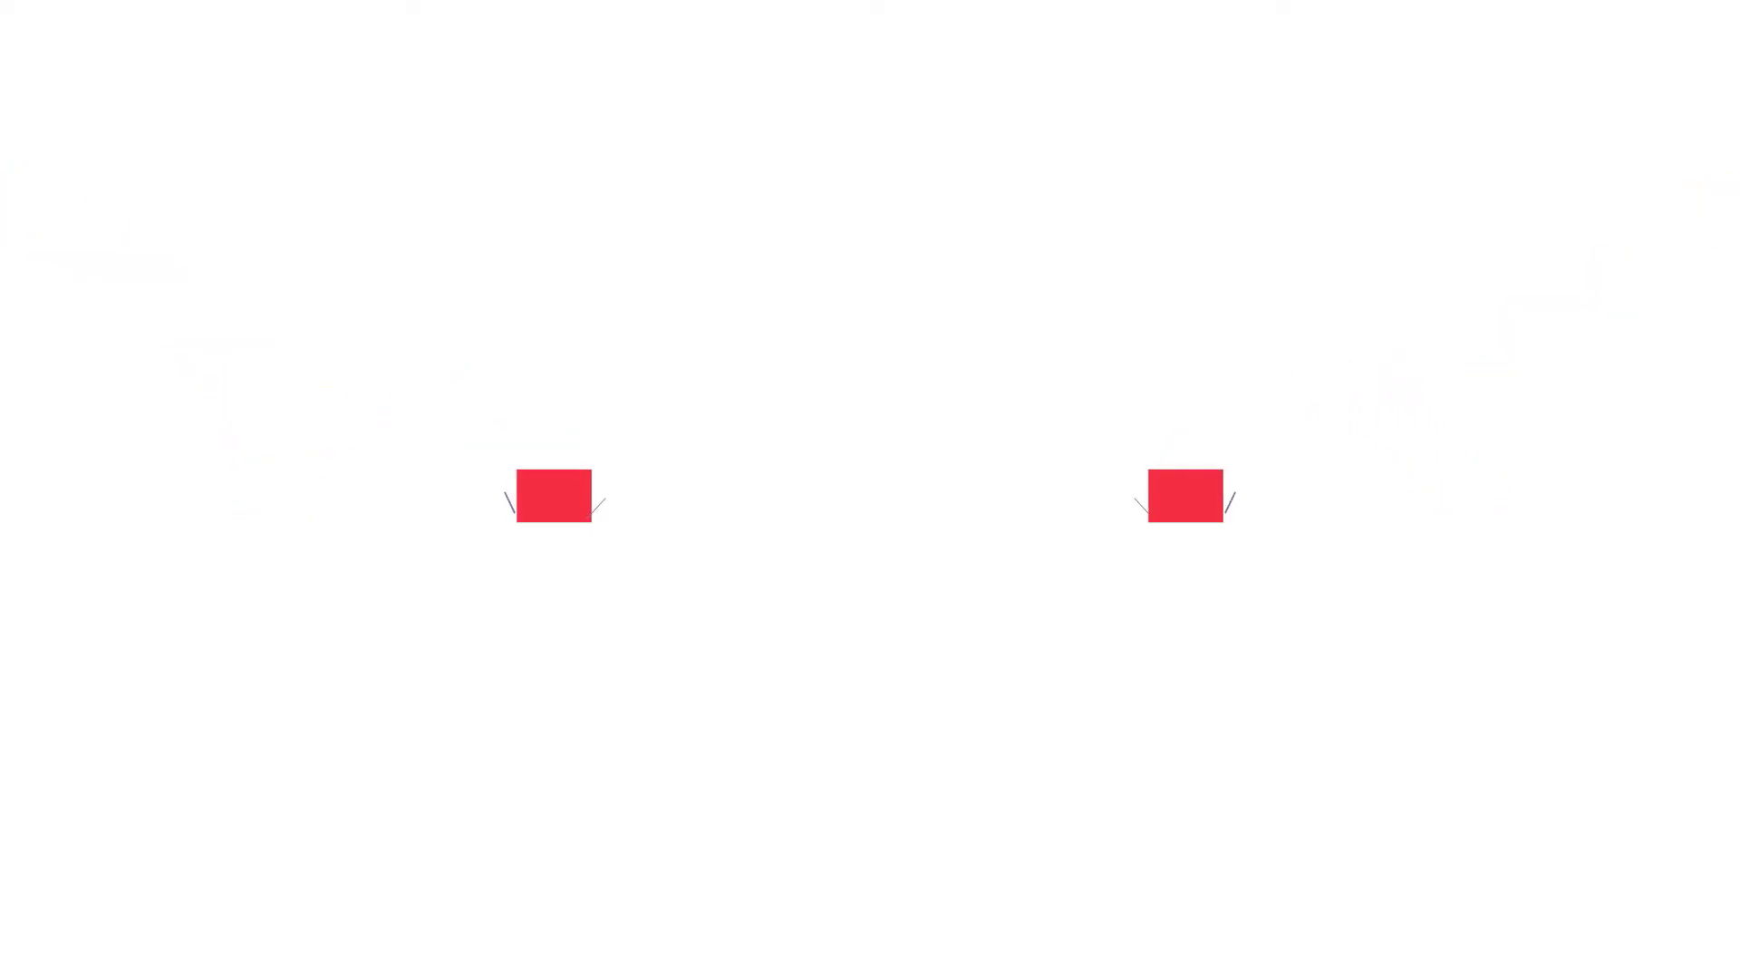